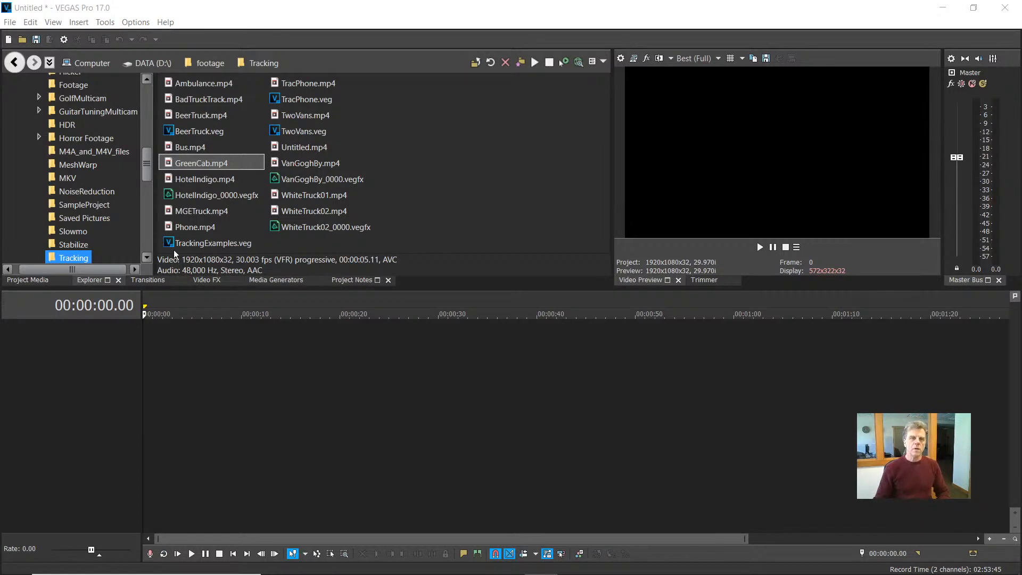
# Add only the video of GreenCab.mp4 to the timeline at about 8 seconds, matching the project video settings to the clip
pyautogui.moveTo(178, 166); pyautogui.dragTo(227, 356)
pyautogui.moveTo(275, 417)
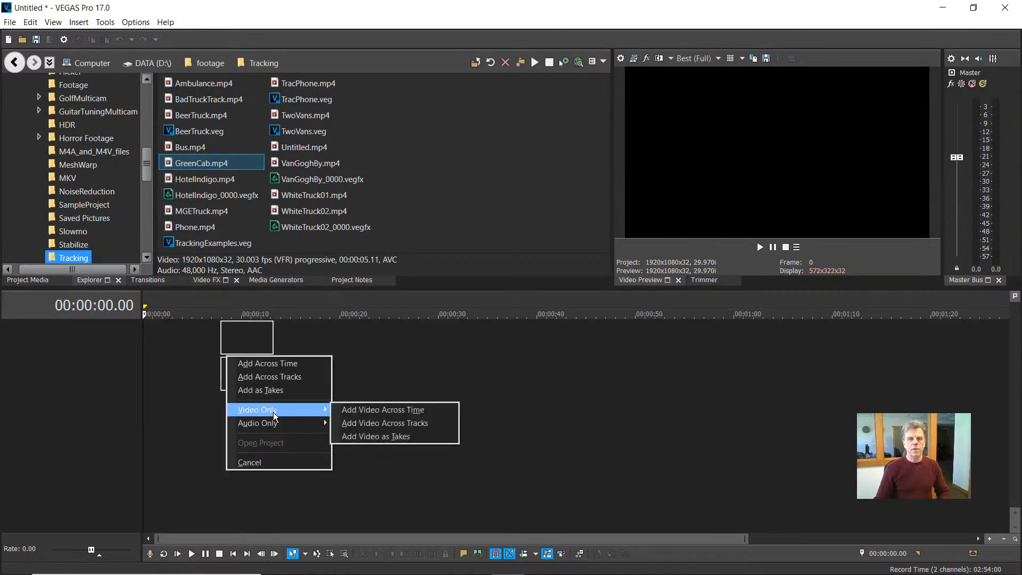
pyautogui.click(379, 414)
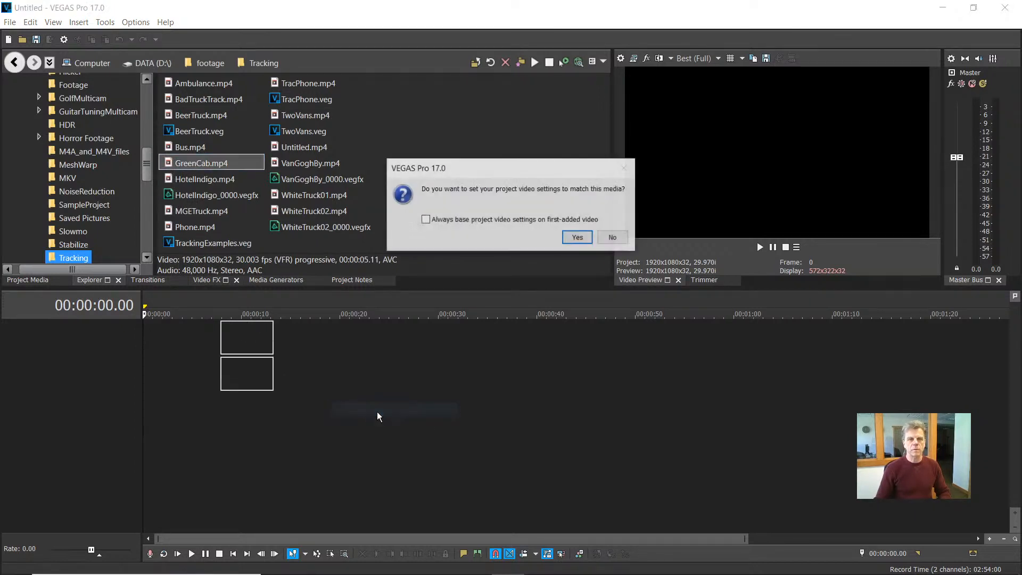
pyautogui.click(578, 237)
# Add only the video of WhiteTruck01.mp4 on a new track beneath the GreenCab clip, aligned with its start
pyautogui.moveTo(296, 202); pyautogui.dragTo(225, 403)
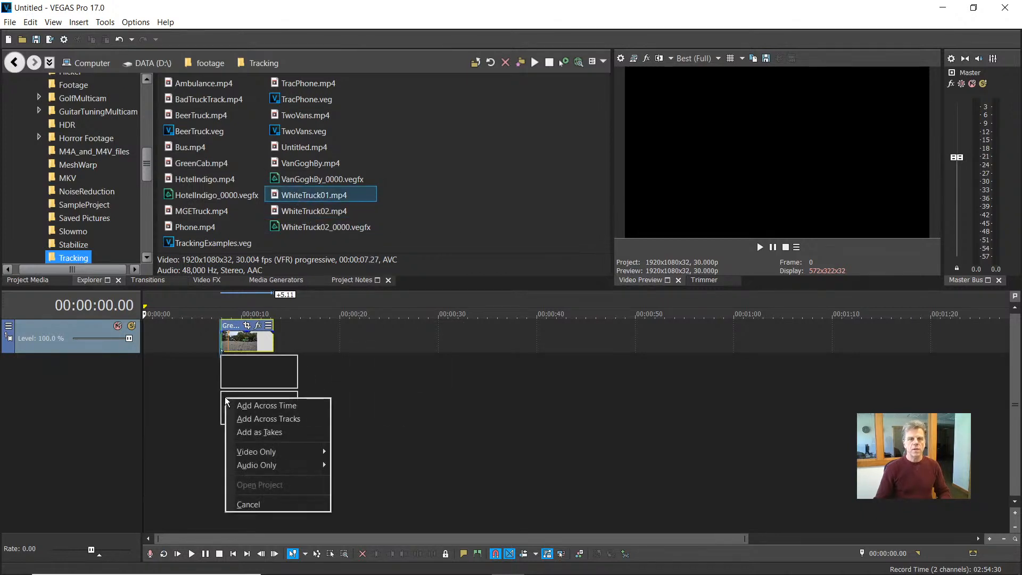
pyautogui.moveTo(275, 453)
pyautogui.click(362, 453)
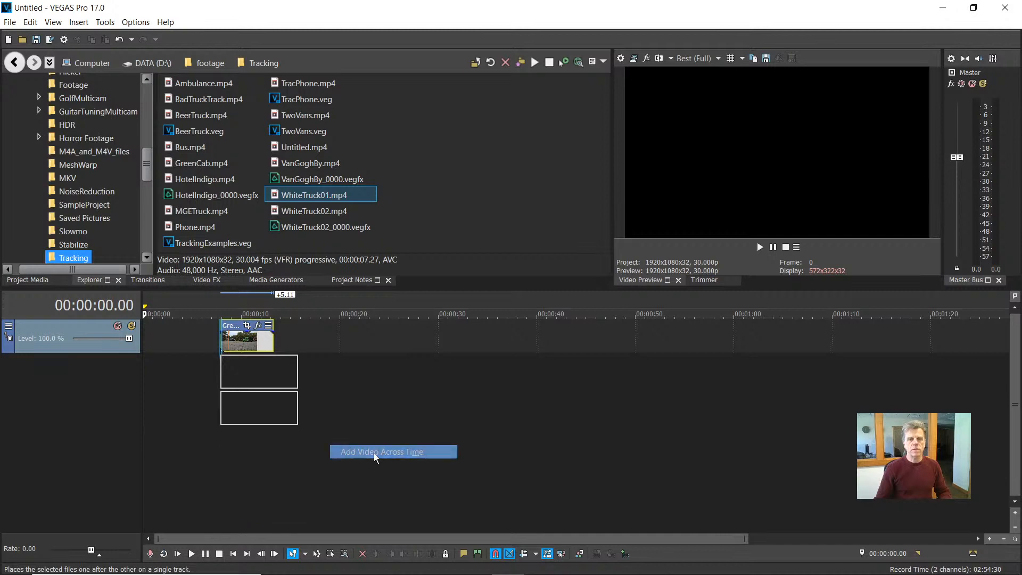
pyautogui.click(240, 342)
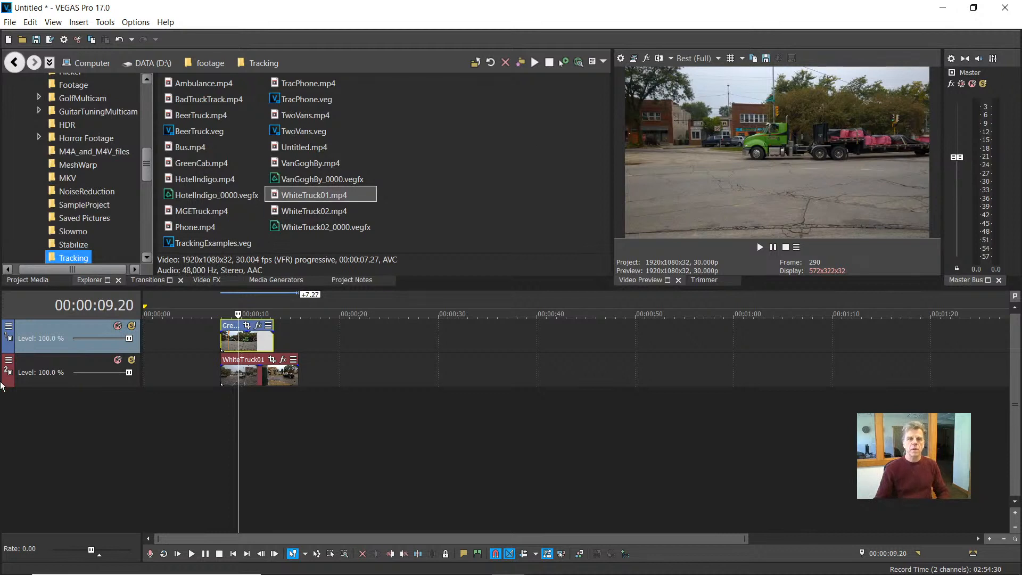
# Delete the second track together with its WhiteTruck01 clip
pyautogui.click(11, 386)
pyautogui.press('Delete')
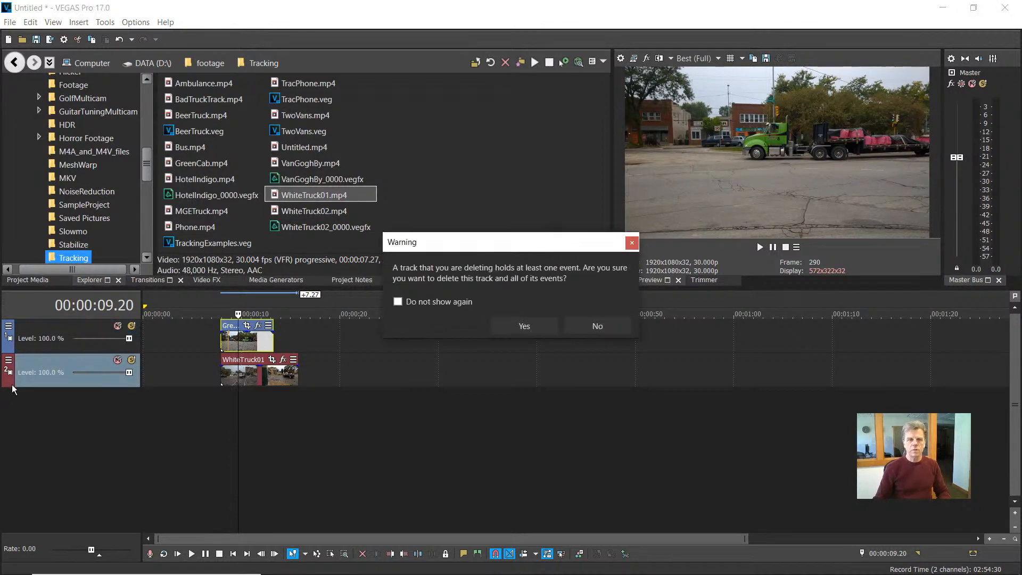
pyautogui.click(526, 327)
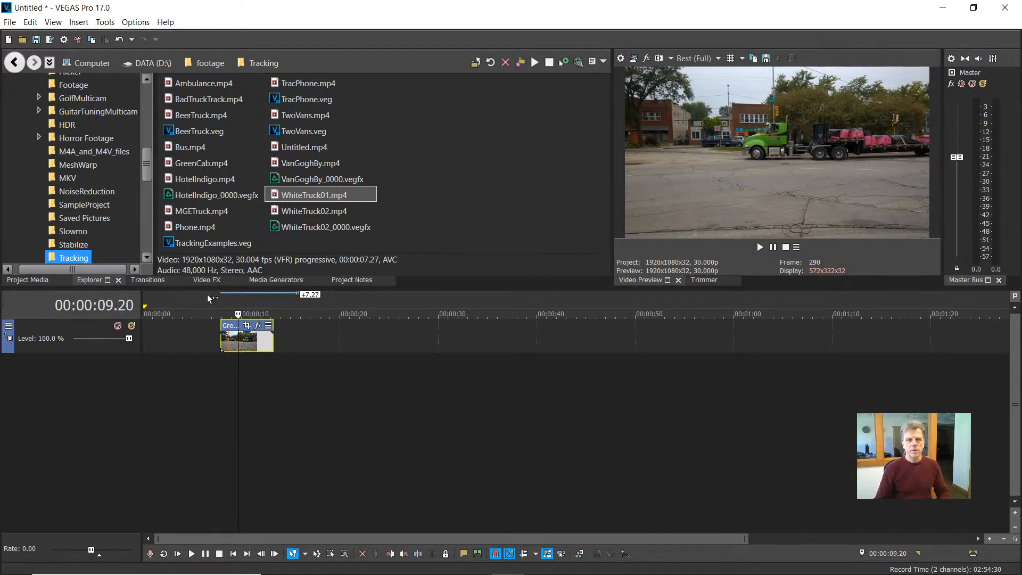
# Add a default Titles & Text event on a new track above the GreenCab clip, aligned with the clip's start
pyautogui.click(279, 281)
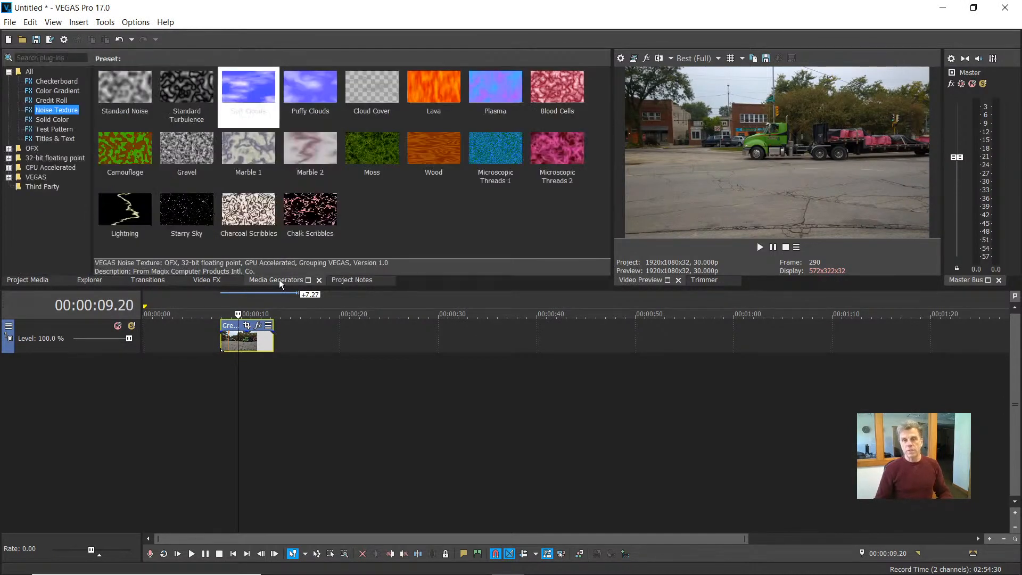
pyautogui.click(50, 139)
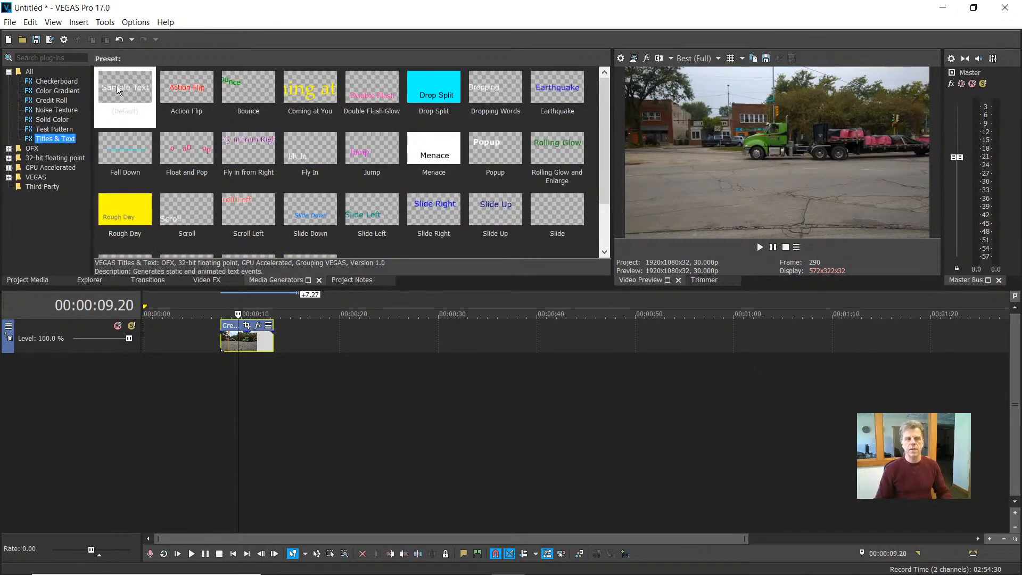
pyautogui.moveTo(118, 84); pyautogui.dragTo(225, 320)
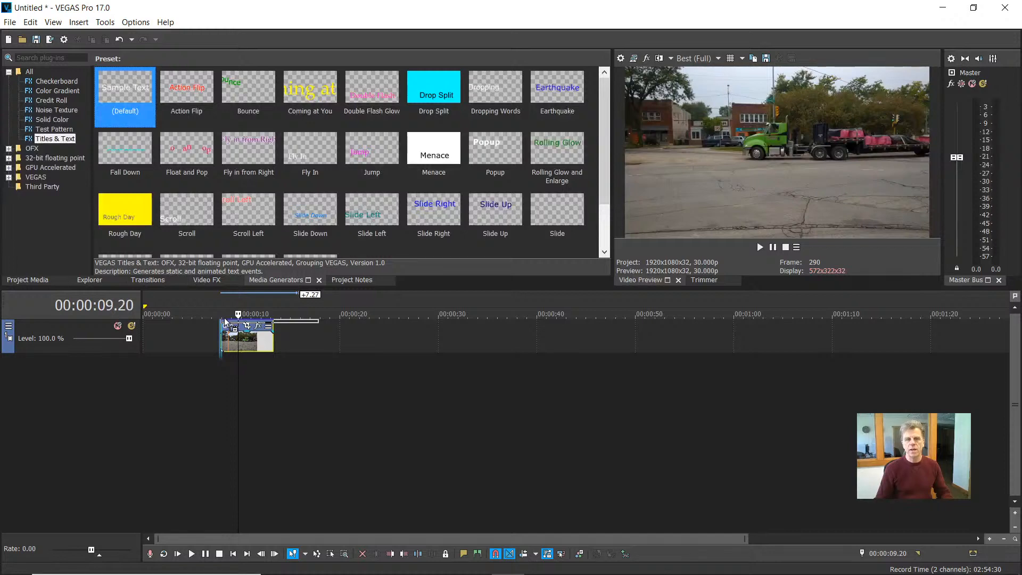
pyautogui.moveTo(225, 320); pyautogui.dragTo(225, 318)
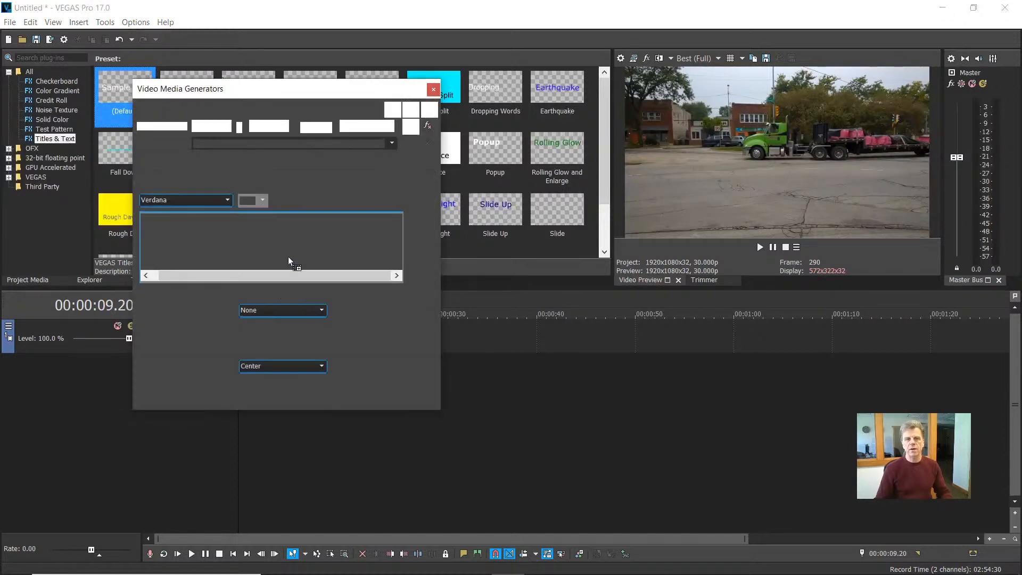
pyautogui.moveTo(308, 90); pyautogui.dragTo(483, 171)
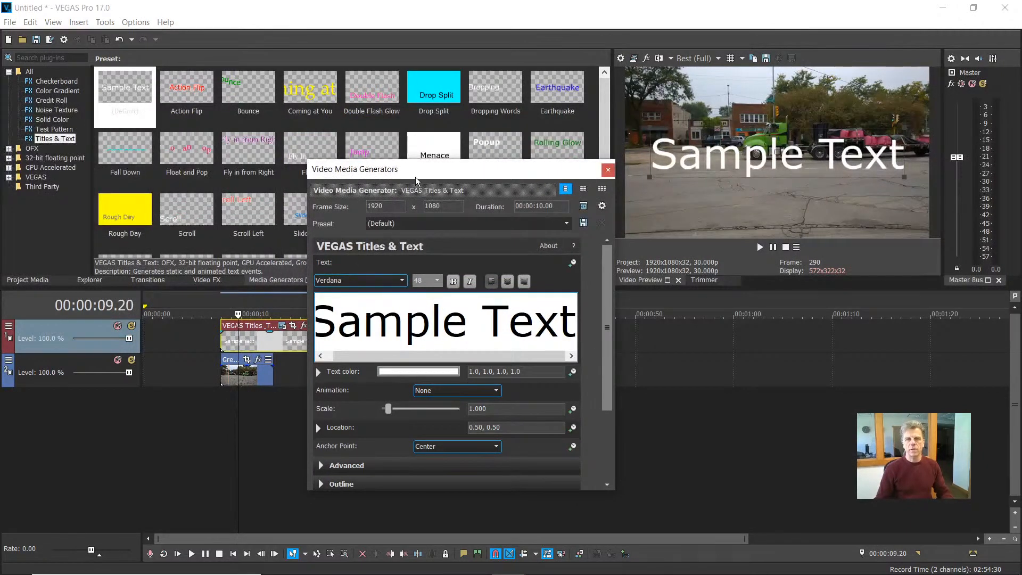
pyautogui.moveTo(415, 177); pyautogui.dragTo(487, 199)
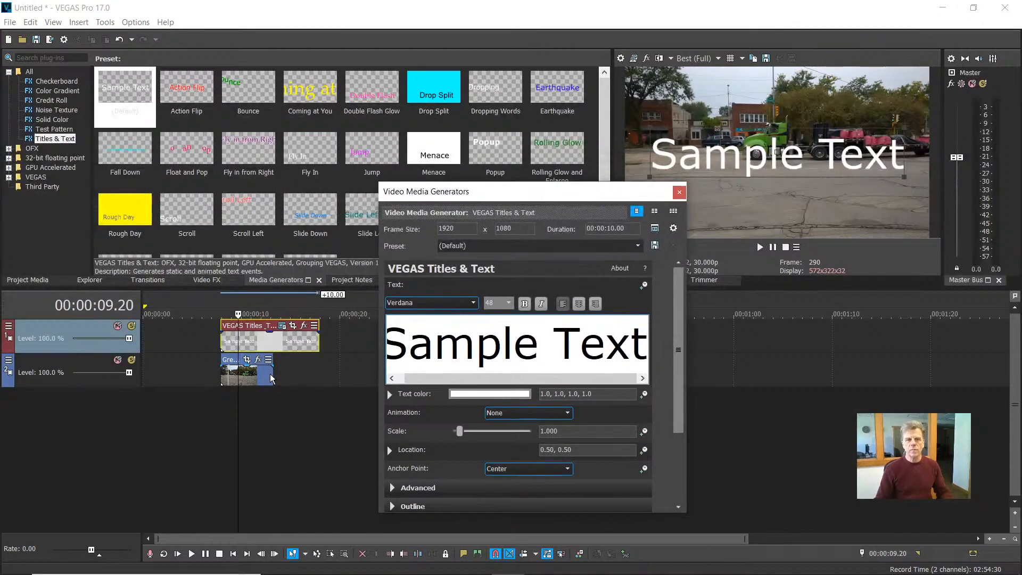
# Extend the GreenCab clip to the end of the title event, close the title settings and play both from the start
pyautogui.moveTo(270, 378); pyautogui.dragTo(317, 374)
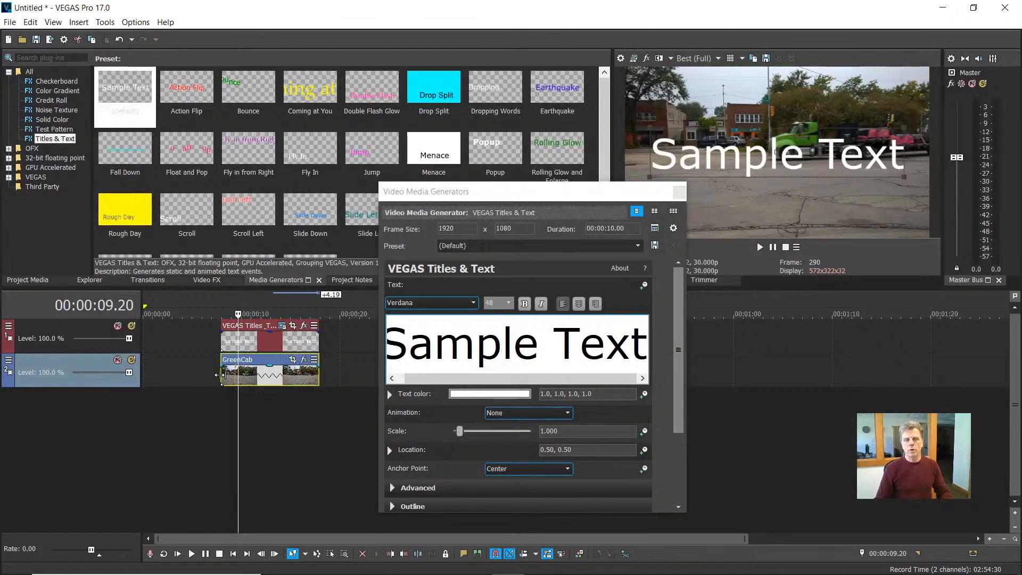
pyautogui.click(221, 374)
pyautogui.moveTo(540, 194); pyautogui.dragTo(190, 170)
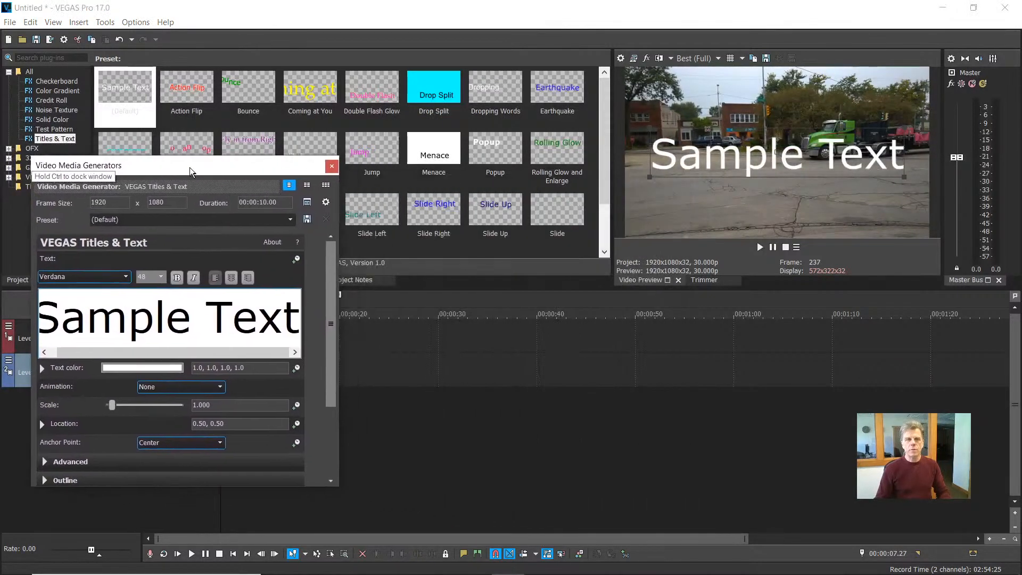
pyautogui.click(332, 166)
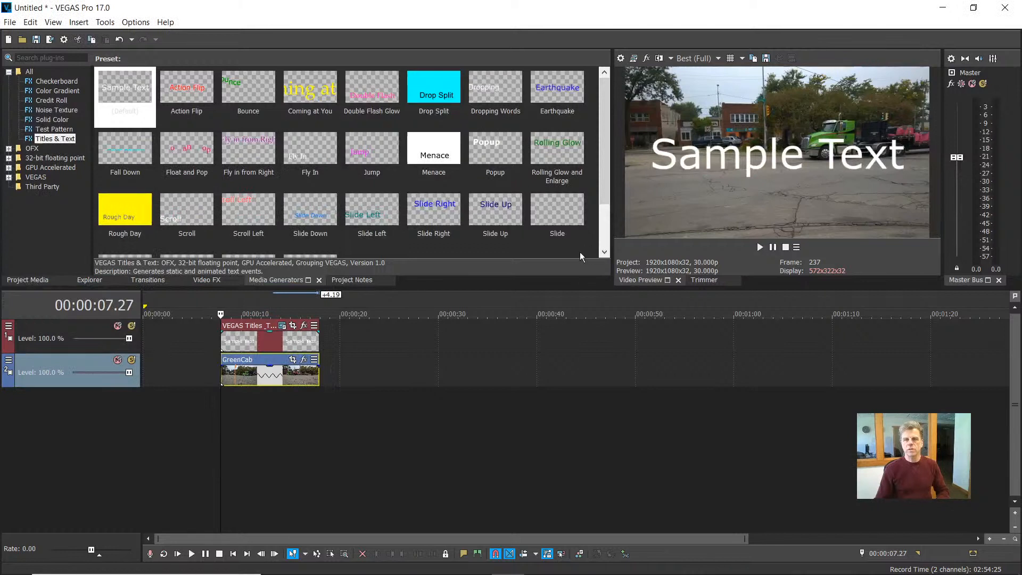
pyautogui.press('space')
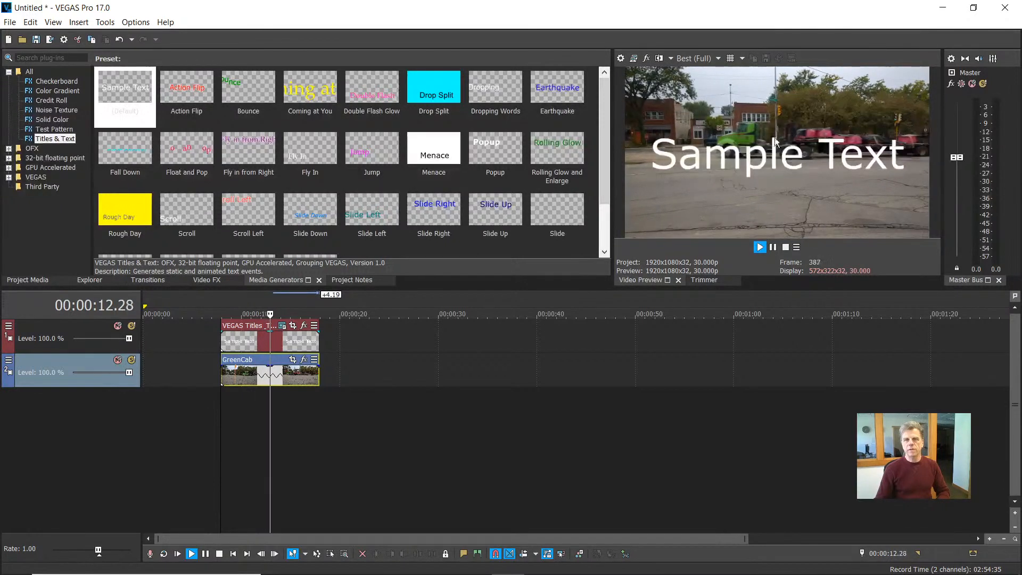
pyautogui.press('space')
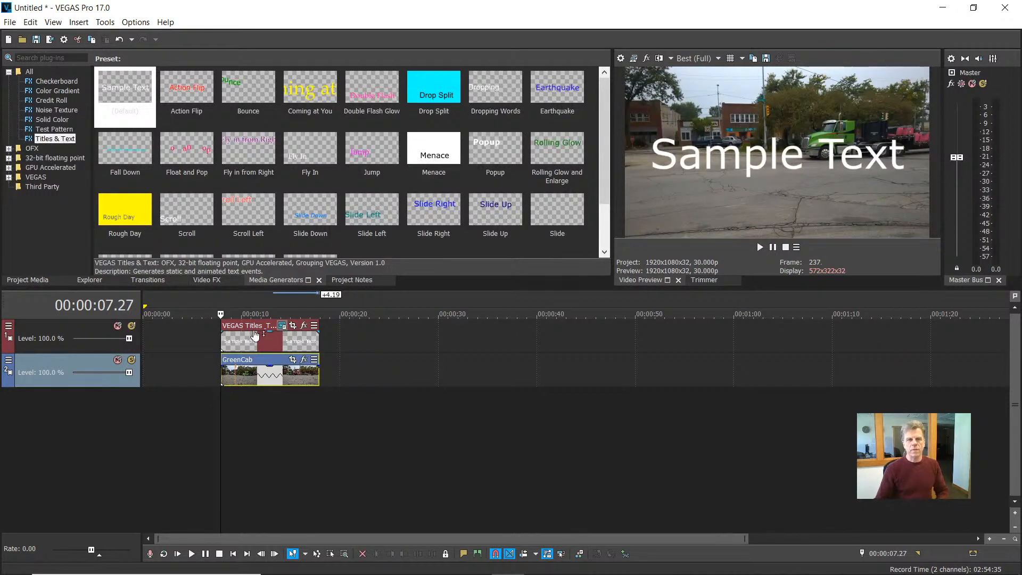
# Increase the height of the title track and select the Sample Text event
pyautogui.moveTo(64, 354); pyautogui.dragTo(65, 419)
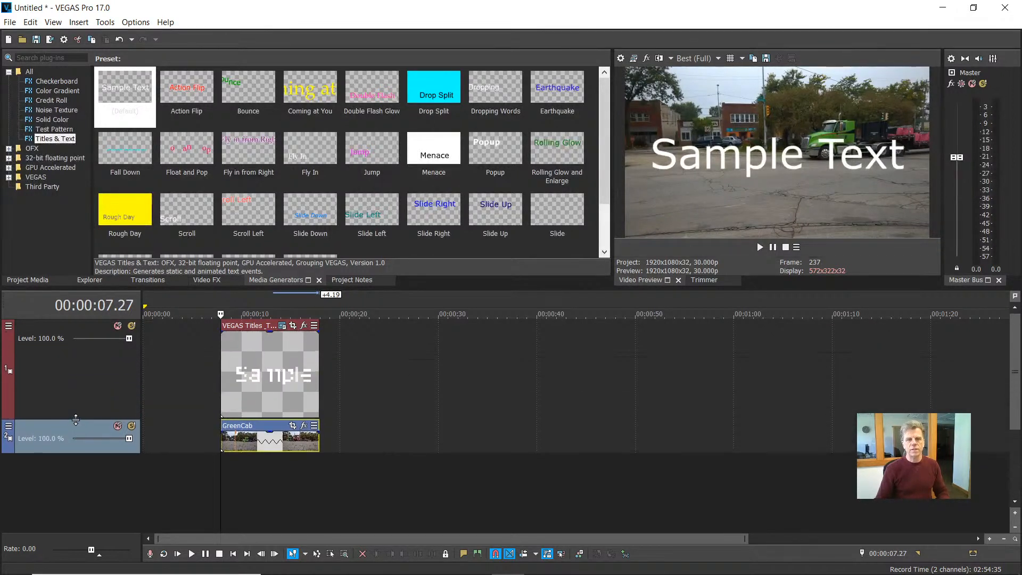
pyautogui.click(282, 374)
pyautogui.scroll(3, 282, 375)
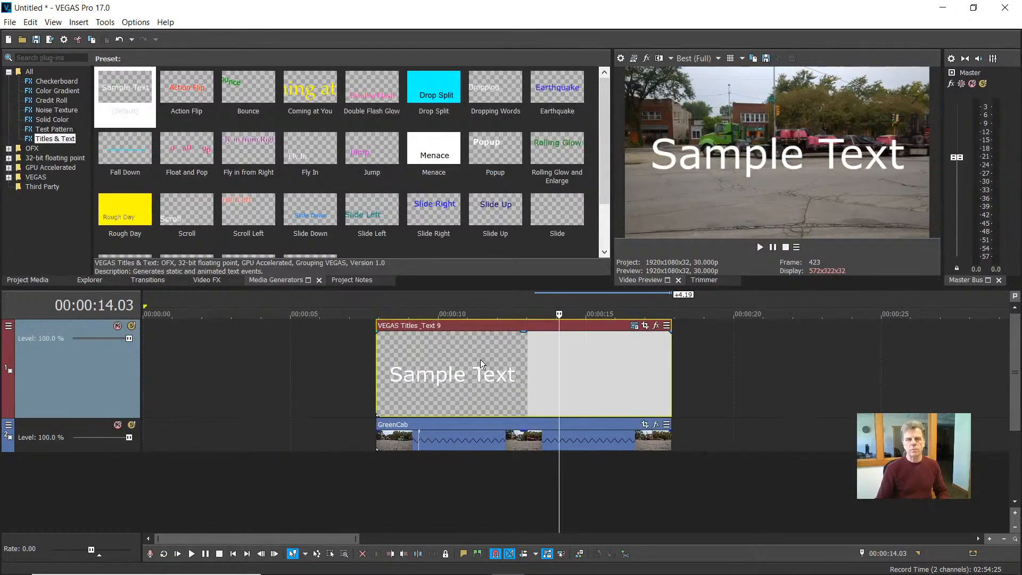
pyautogui.scroll(2, 448, 350)
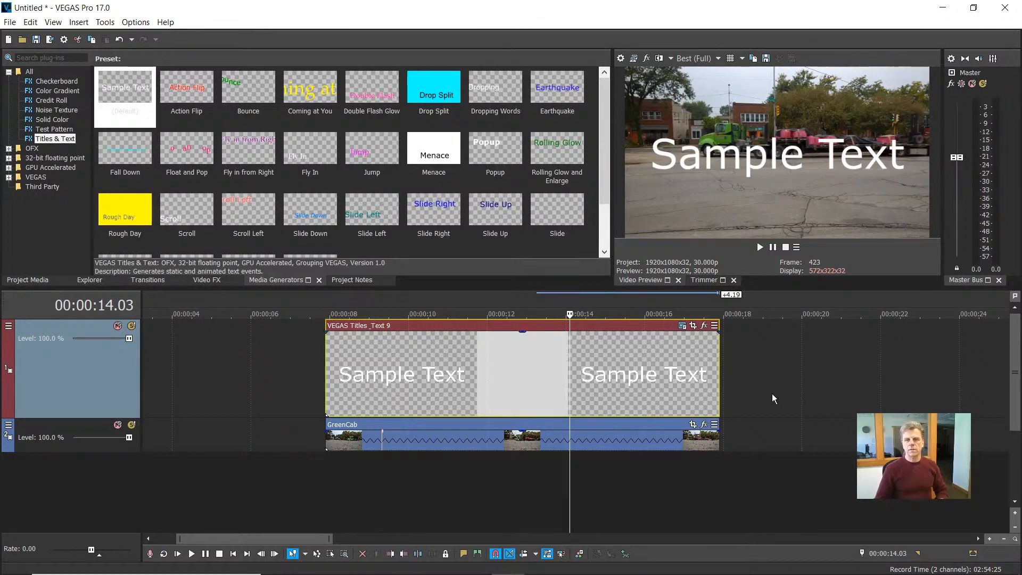
# Add a second video-only copy of GreenCab.mp4 to the lower track at about 20 seconds and increase that track's height
pyautogui.moveTo(280, 541); pyautogui.dragTo(340, 539)
pyautogui.click(557, 369)
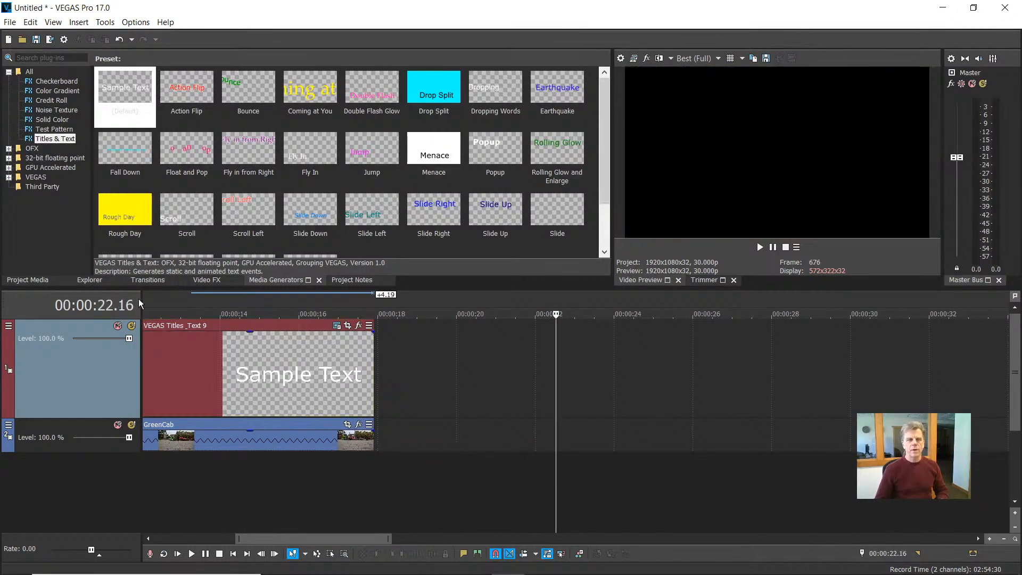
pyautogui.click(94, 280)
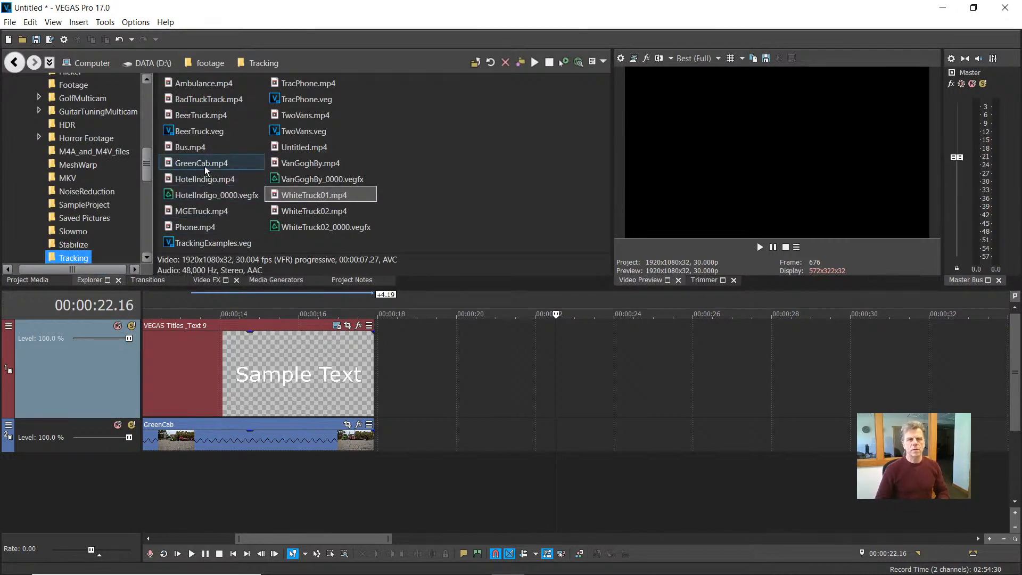
pyautogui.moveTo(199, 164); pyautogui.dragTo(216, 151)
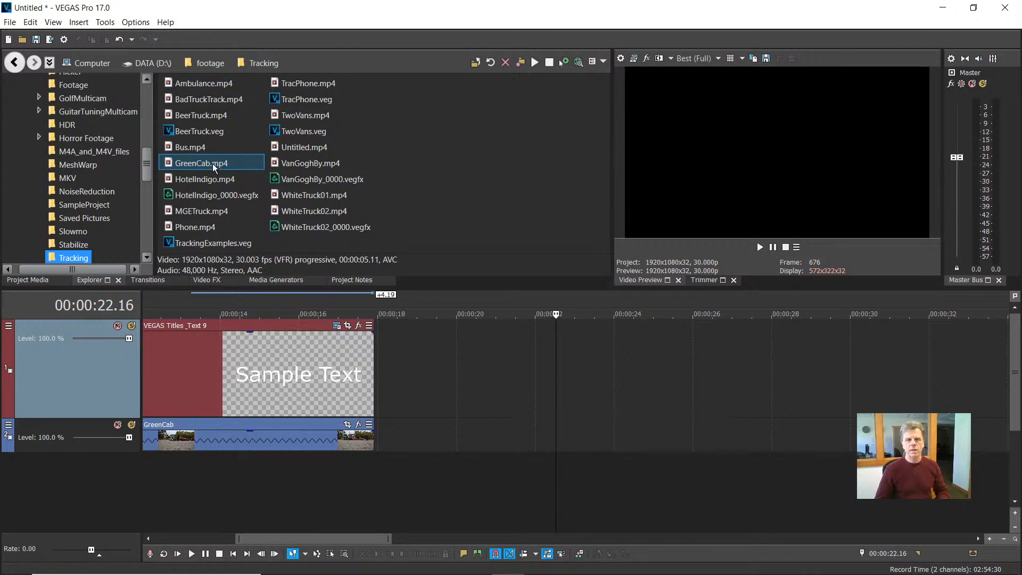
pyautogui.moveTo(456, 299); pyautogui.dragTo(458, 441)
pyautogui.moveTo(495, 491)
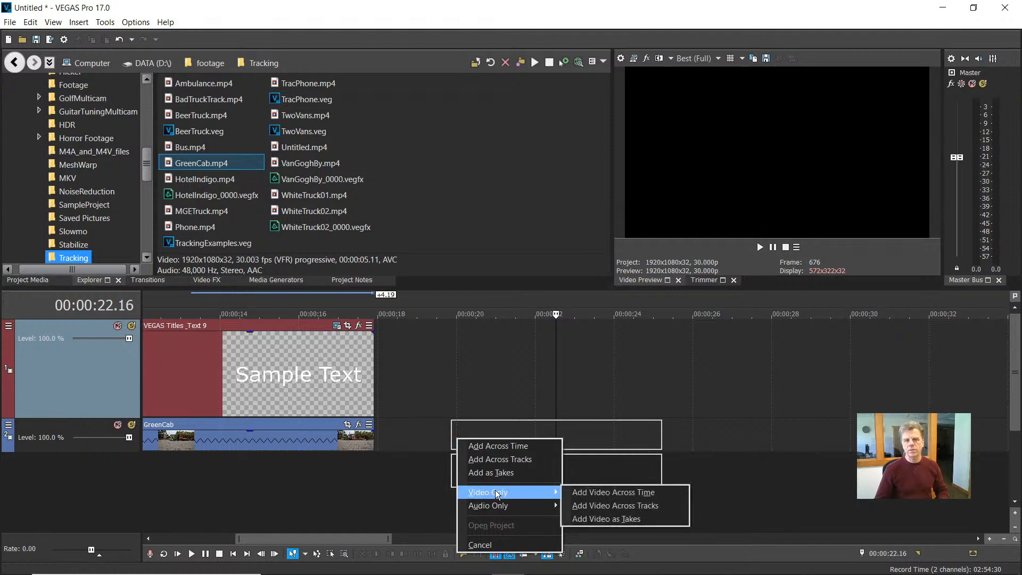
pyautogui.click(613, 491)
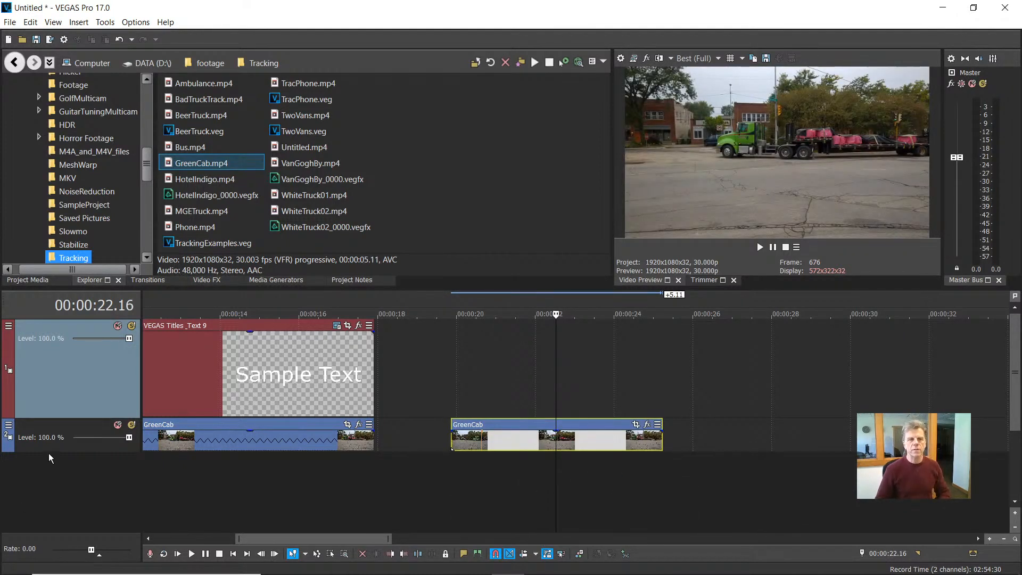
pyautogui.moveTo(50, 451); pyautogui.dragTo(50, 475)
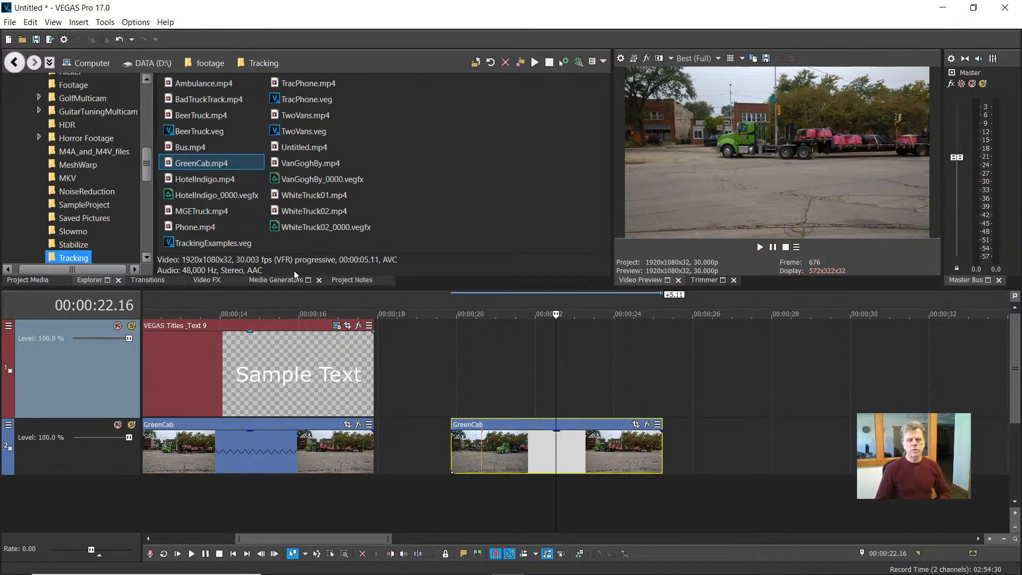
# Add a default Checkerboard event above the second GreenCab clip, close its settings and place the playhead at 00:00:20.29
pyautogui.click(276, 281)
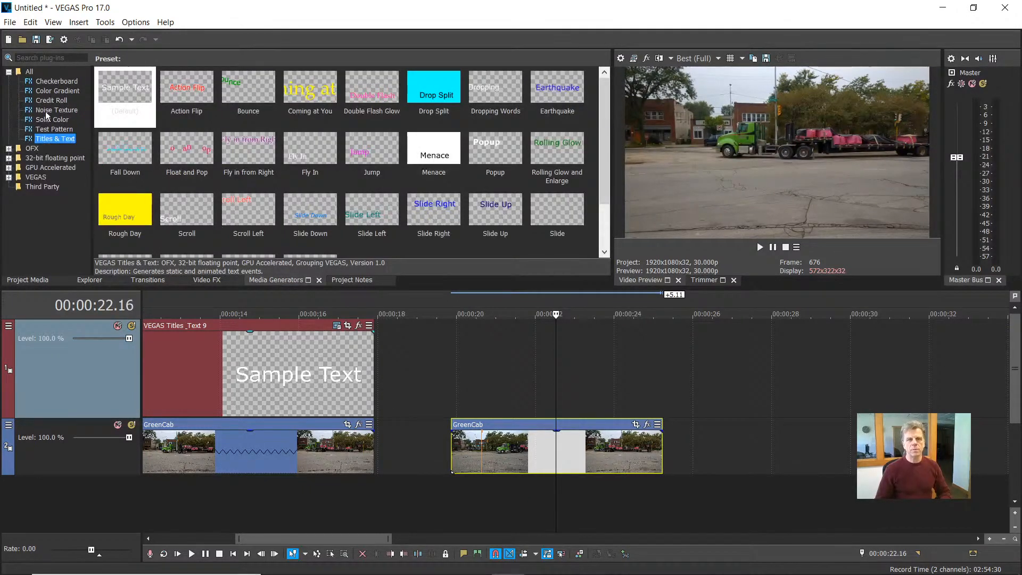
pyautogui.click(46, 83)
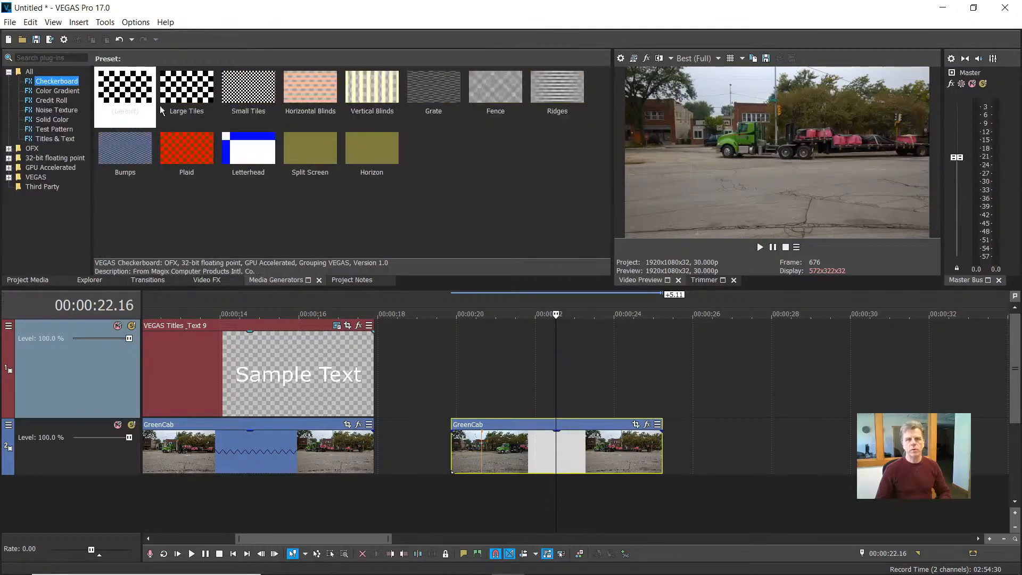
pyautogui.moveTo(124, 86); pyautogui.dragTo(456, 410)
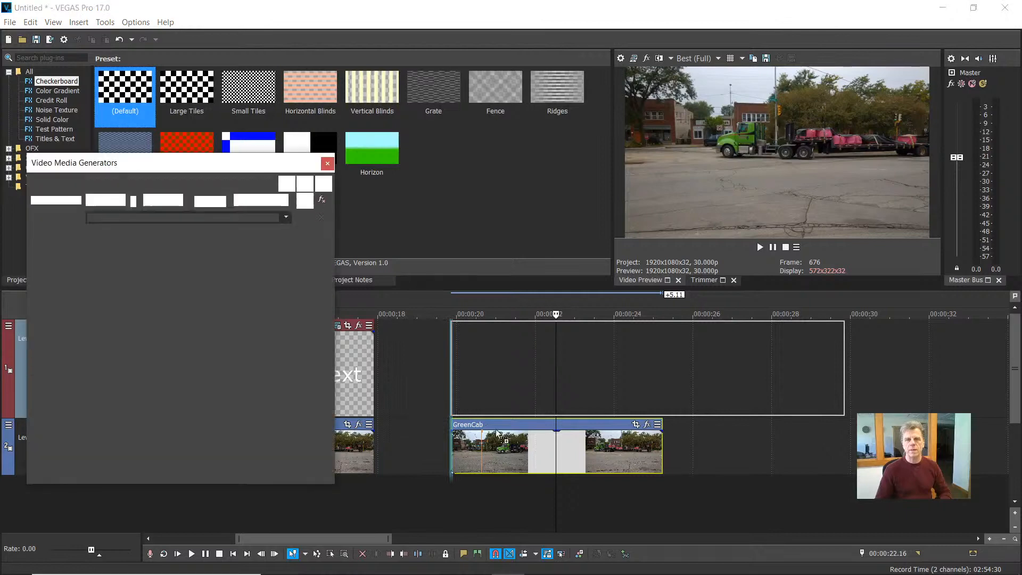
pyautogui.click(328, 164)
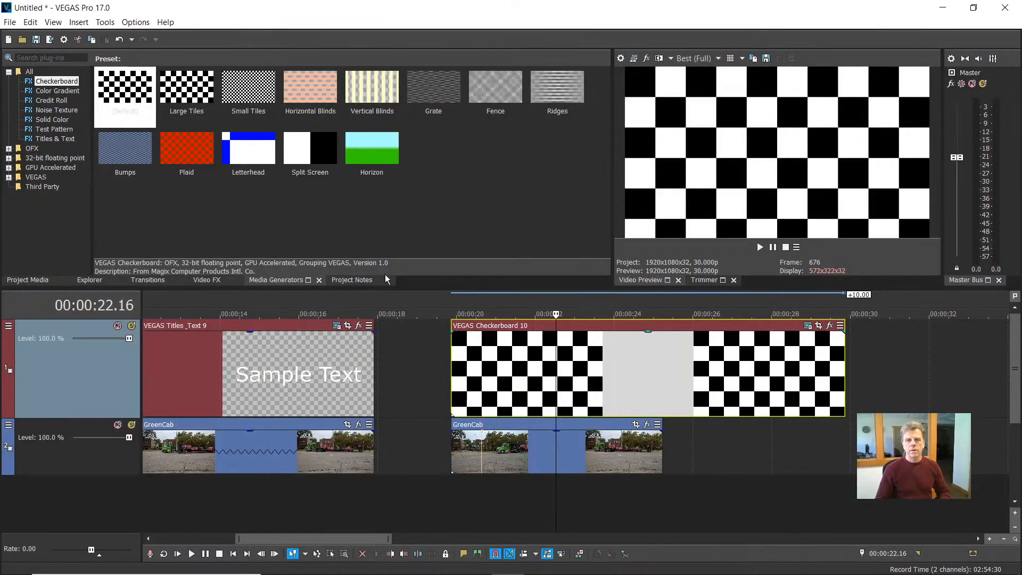
pyautogui.click(495, 374)
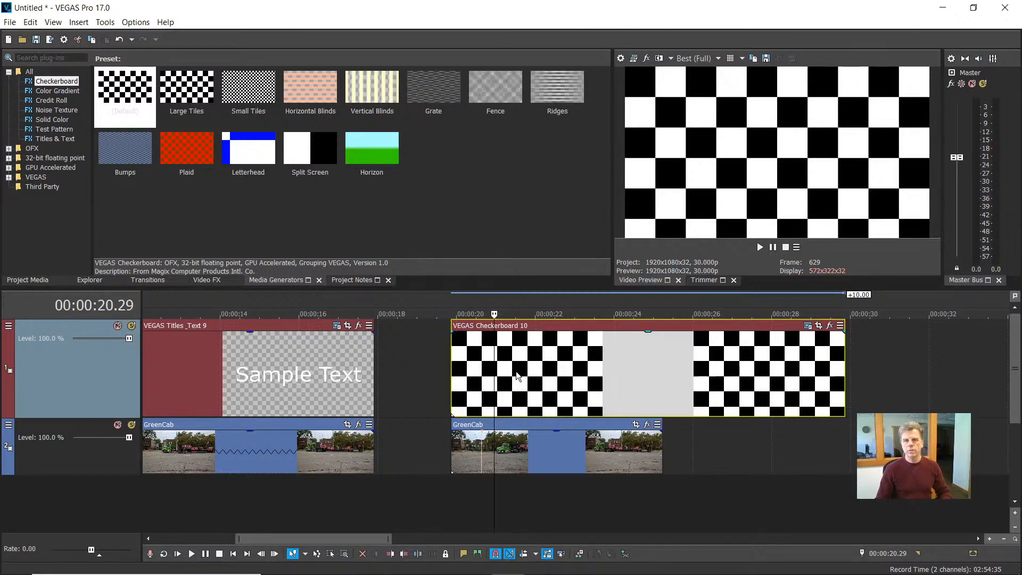
# Add the Compositing Mode control to the visible button set of the video track headers
pyautogui.click(9, 327)
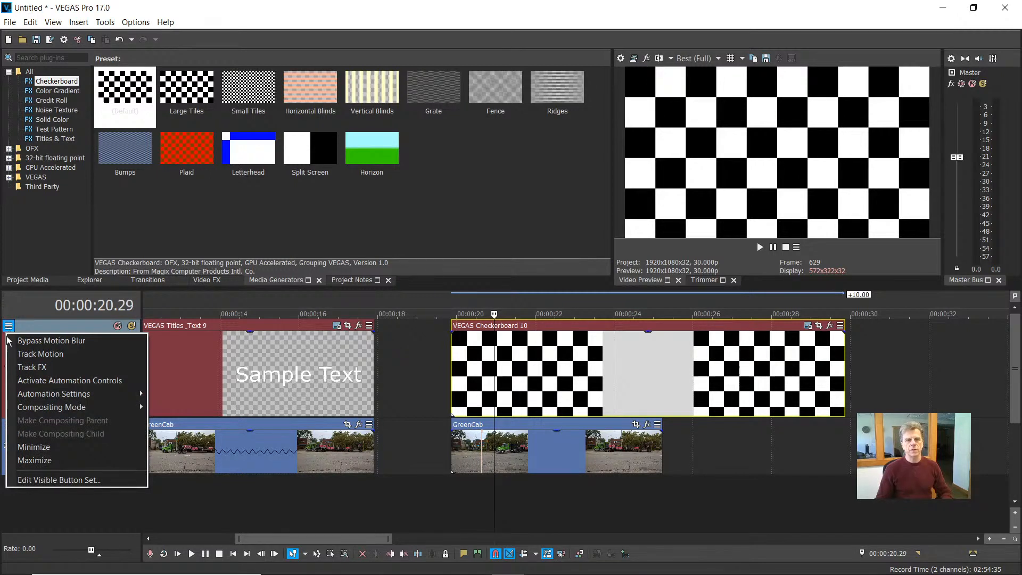
pyautogui.moveTo(74, 410)
pyautogui.click(47, 481)
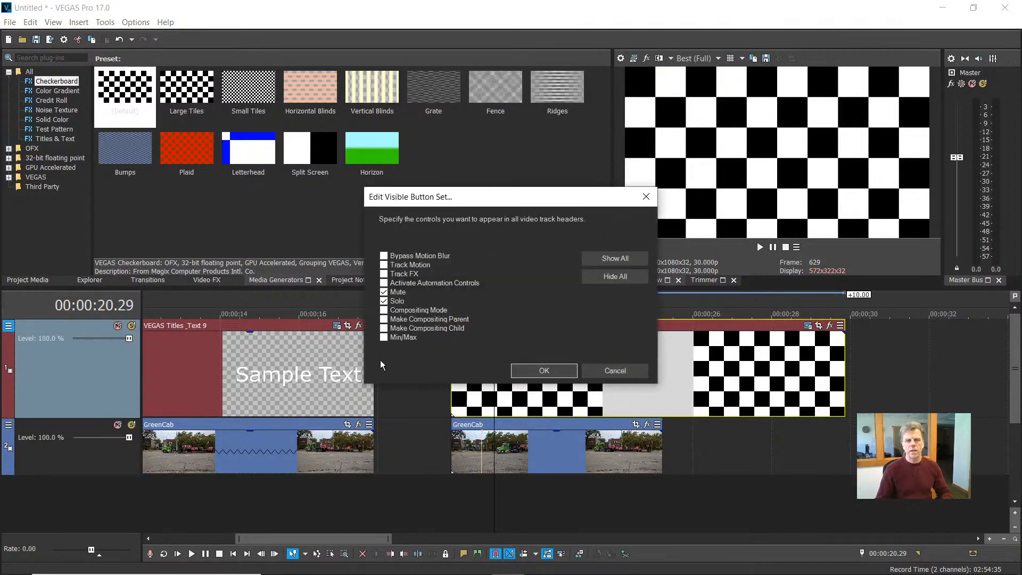
pyautogui.click(384, 310)
pyautogui.click(544, 371)
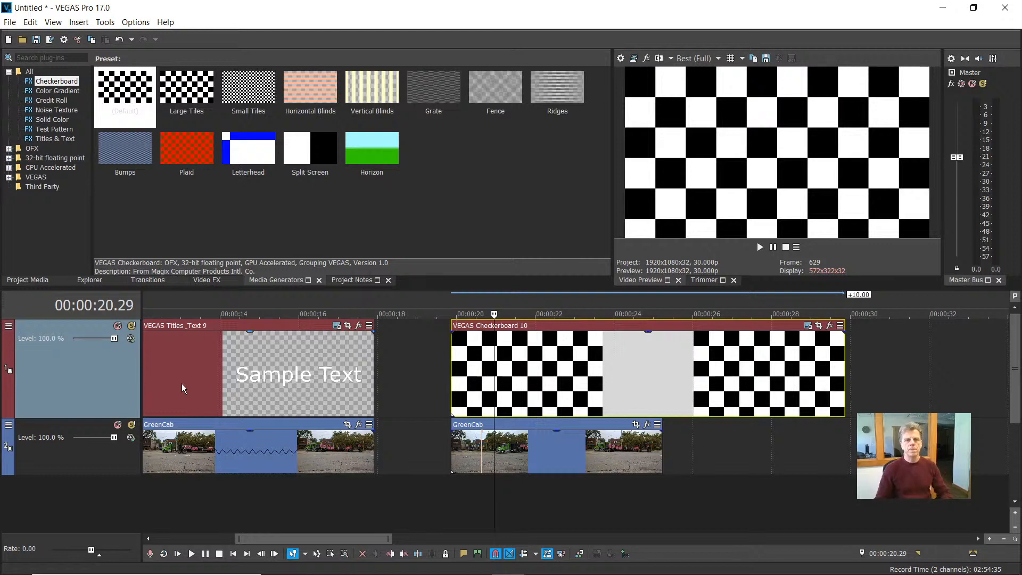
# Switch the upper track's compositing mode to Add, Subtract and Multiply (Mask) in turn to compare the checkerboard blends
pyautogui.click(131, 340)
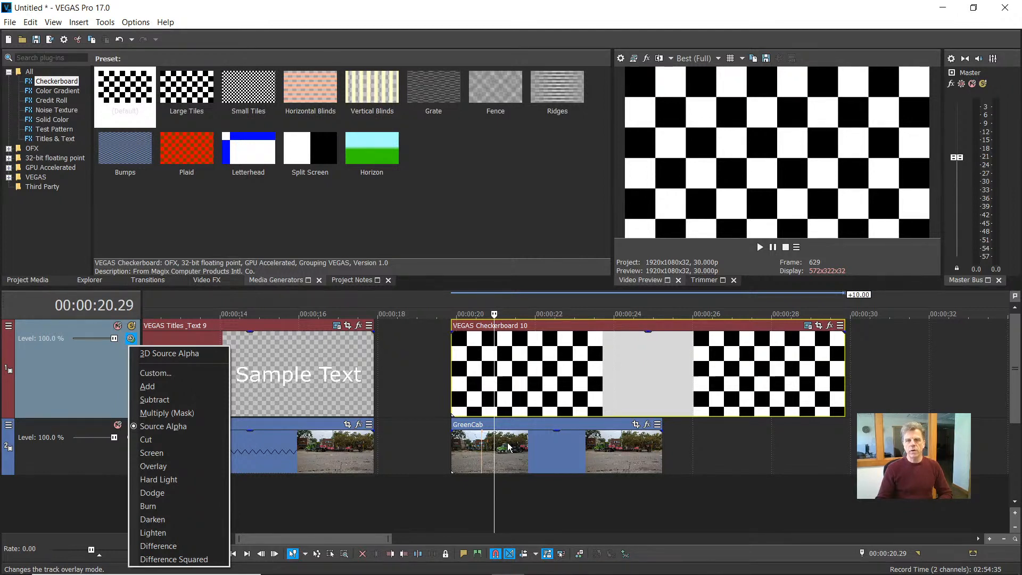
pyautogui.click(160, 388)
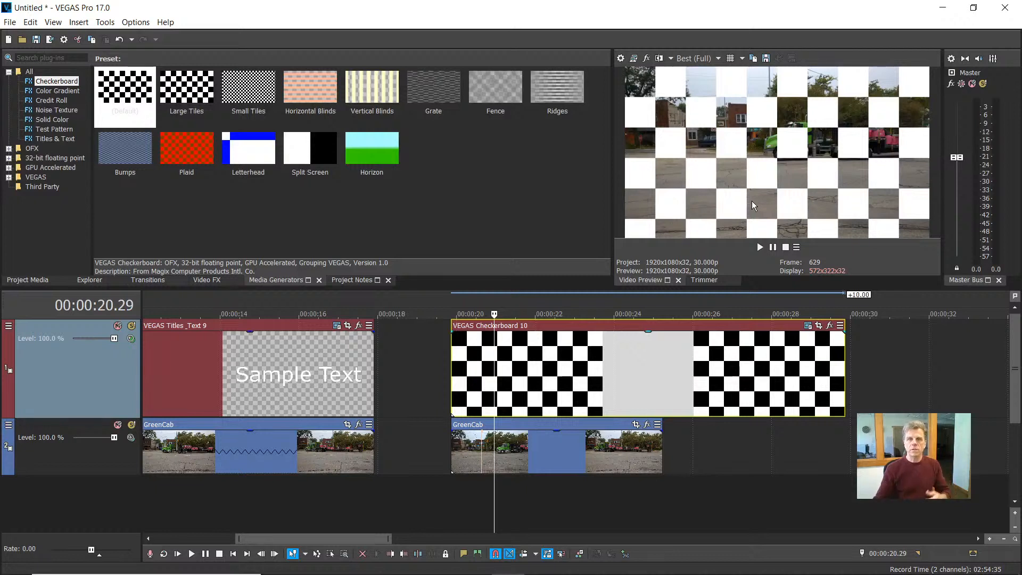
pyautogui.click(131, 339)
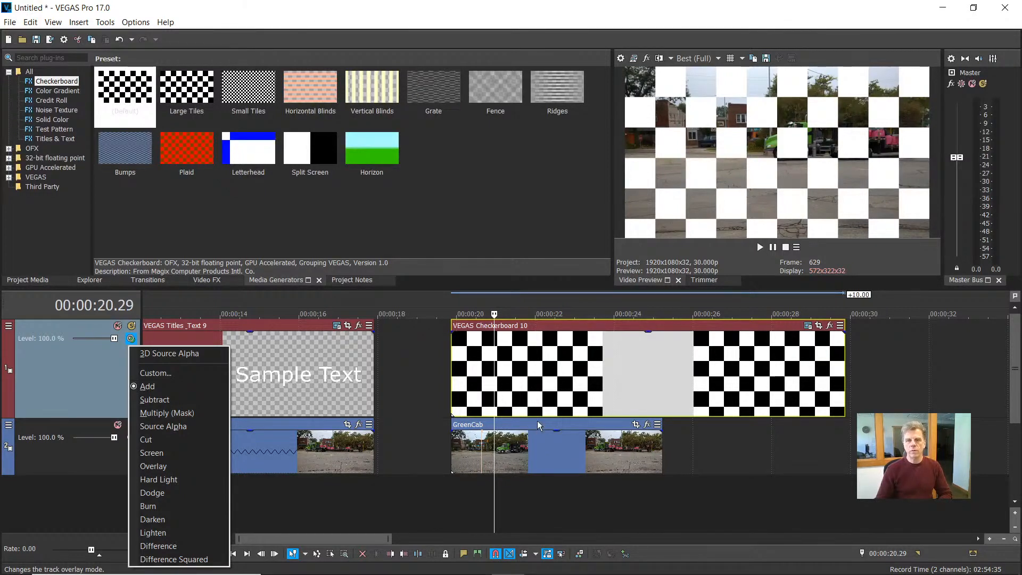
pyautogui.click(156, 400)
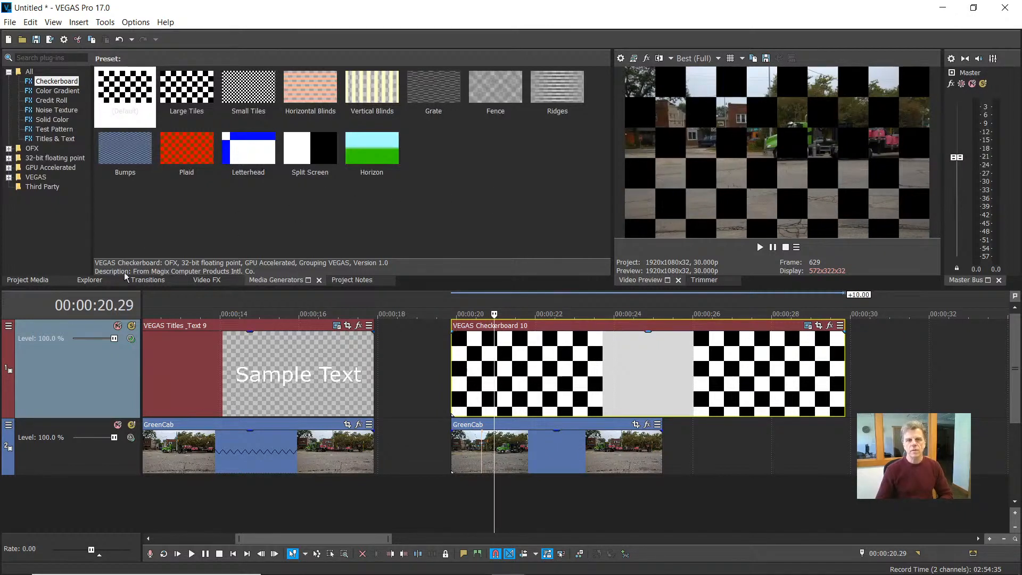
pyautogui.click(130, 339)
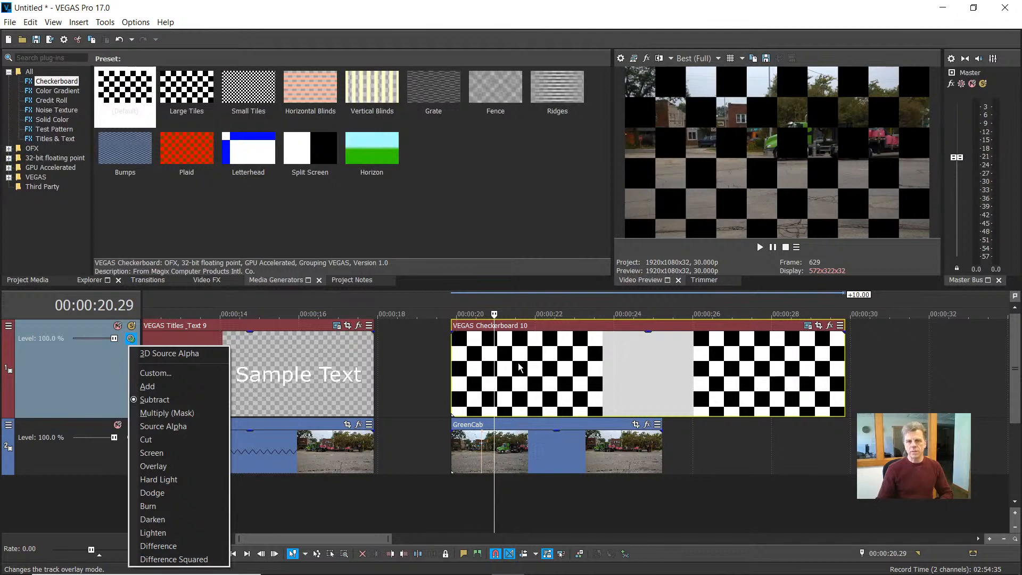
pyautogui.click(178, 414)
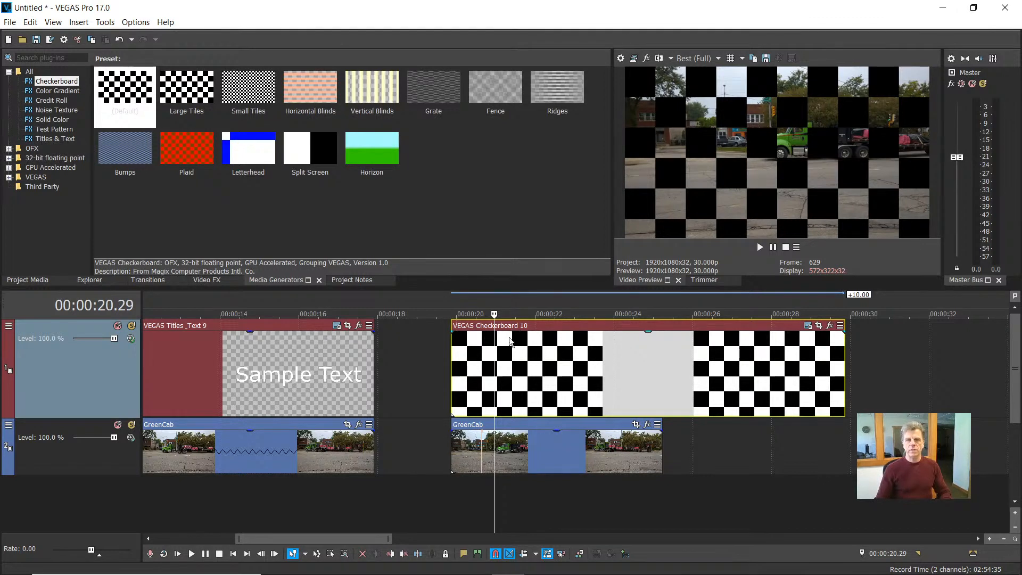
# Delete the Checkerboard event together with the GreenCab clip beneath it
pyautogui.click(508, 367)
pyautogui.click(525, 458)
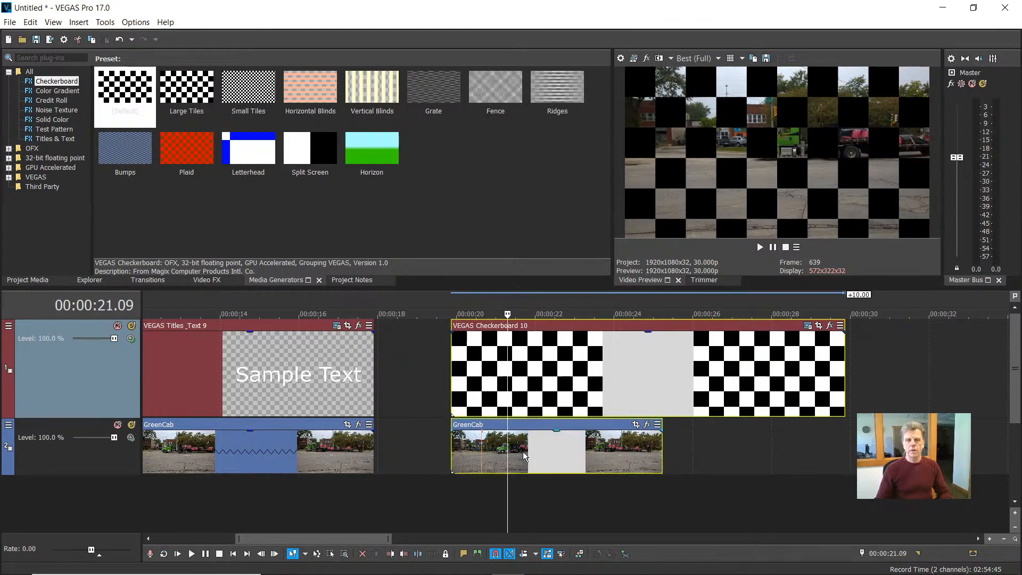
pyautogui.press('Delete')
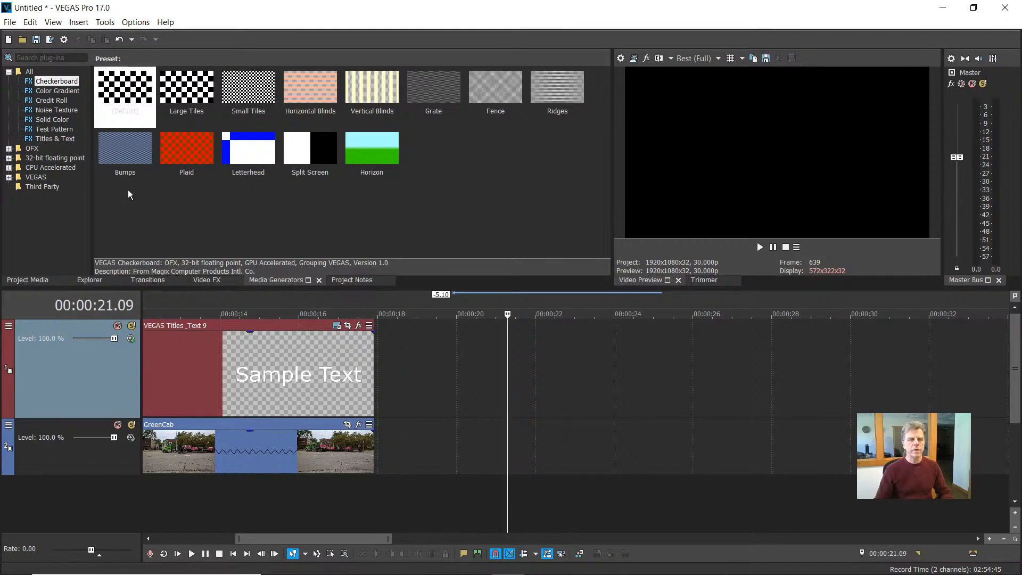
# Add a Starry Sky noise texture event to the upper track at about 19.5 seconds and place the playhead at 00:00:22.13
pyautogui.click(47, 110)
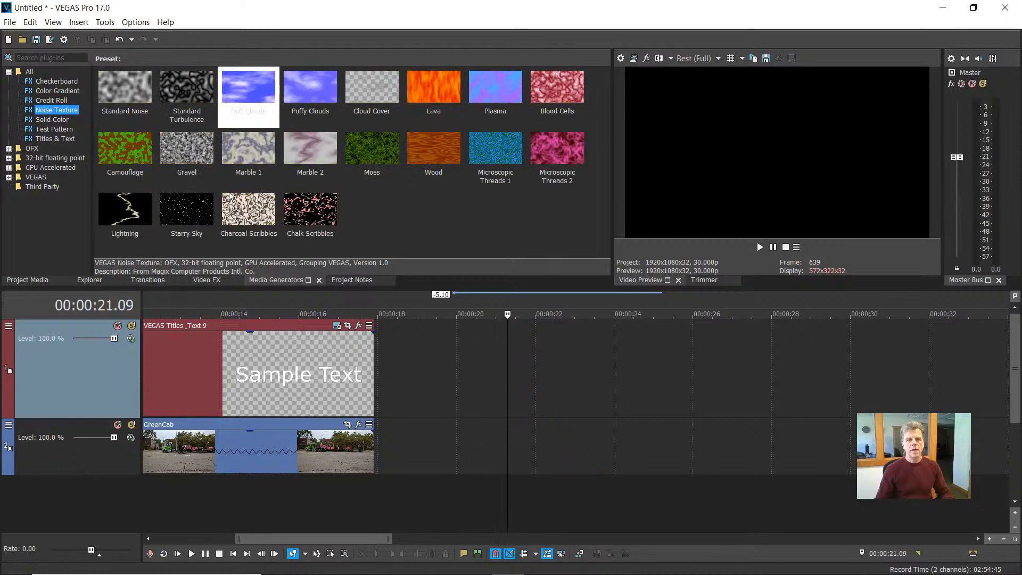
pyautogui.moveTo(183, 206); pyautogui.dragTo(442, 333)
pyautogui.click(552, 361)
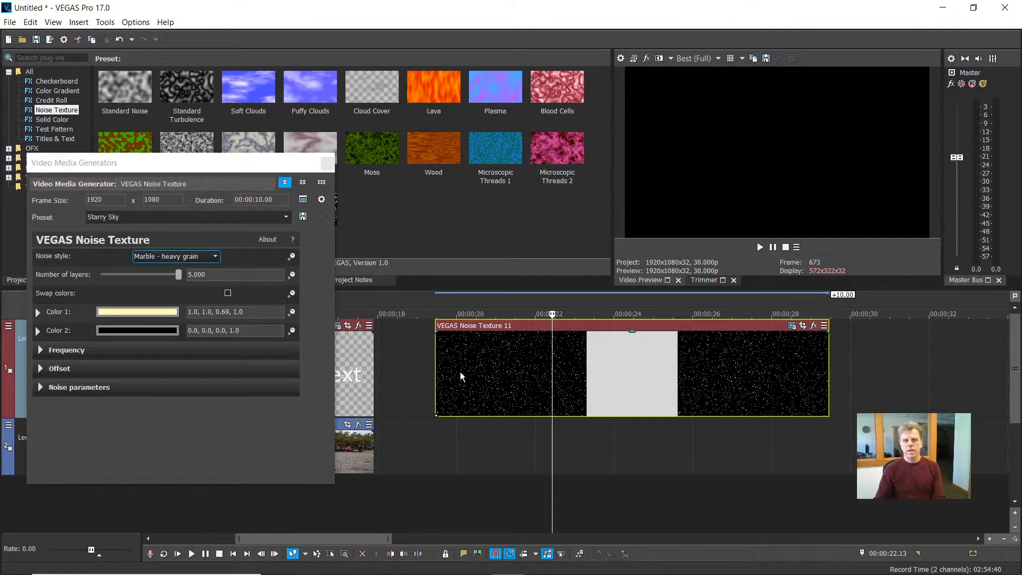
# Set Color 1 of the Starry Sky texture to pure white (1.0, 1.0, 1.0, 1.0) and close its settings
pyautogui.click(148, 315)
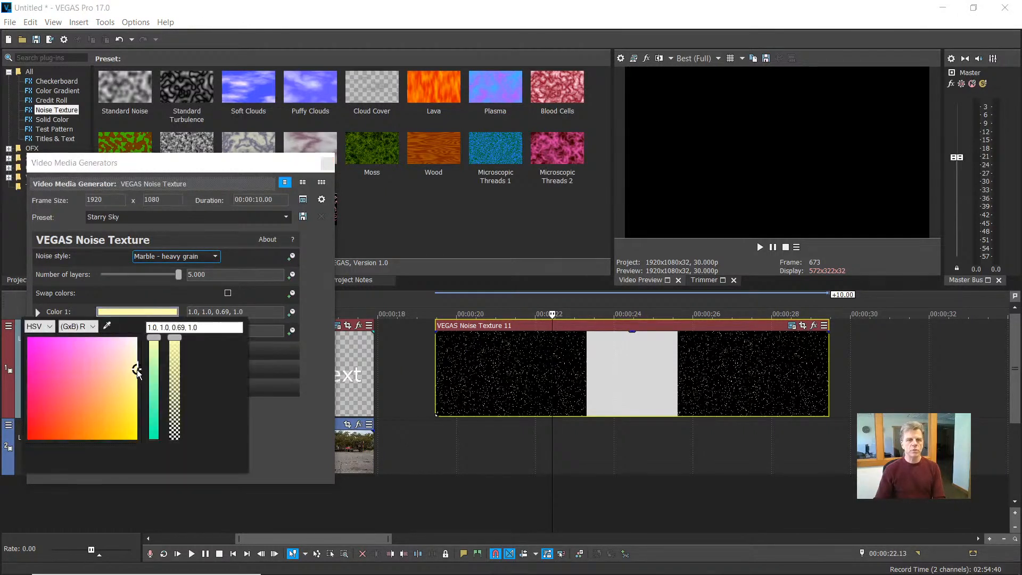
pyautogui.moveTo(138, 369)
pyautogui.mouseDown()
pyautogui.moveTo(137, 329)
pyautogui.moveTo(168, 320)
pyautogui.mouseUp()
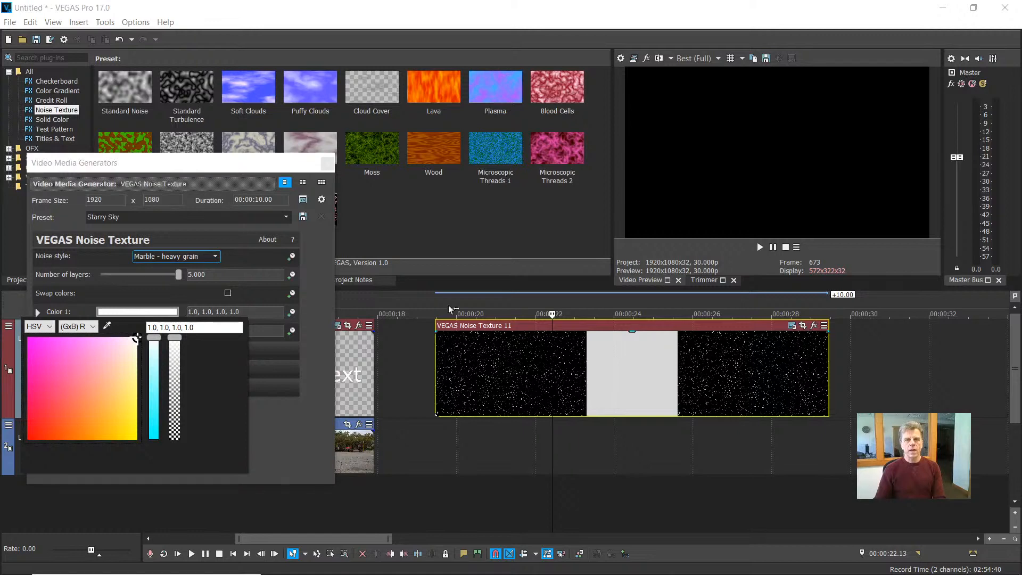
pyautogui.click(331, 165)
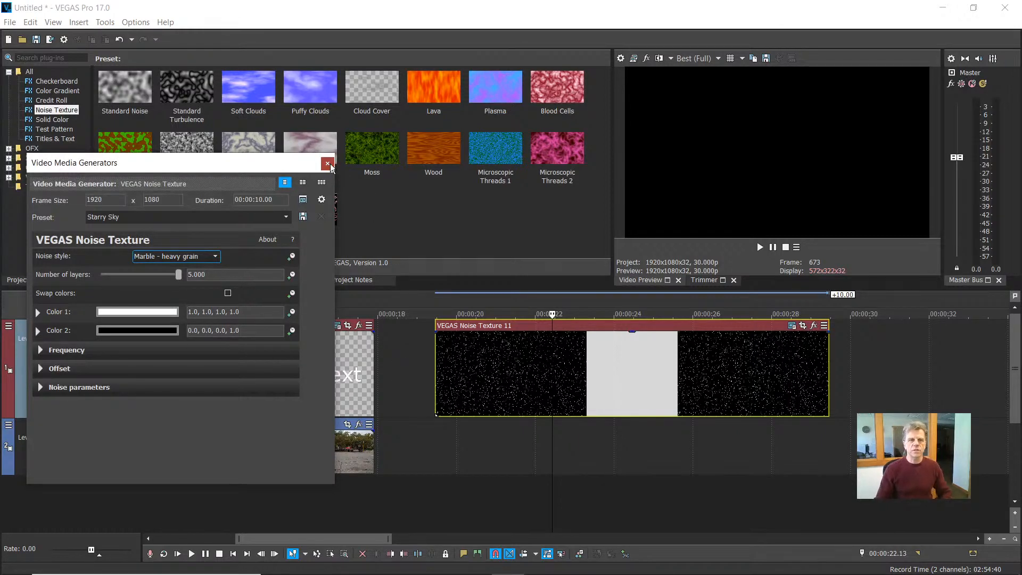
pyautogui.click(329, 165)
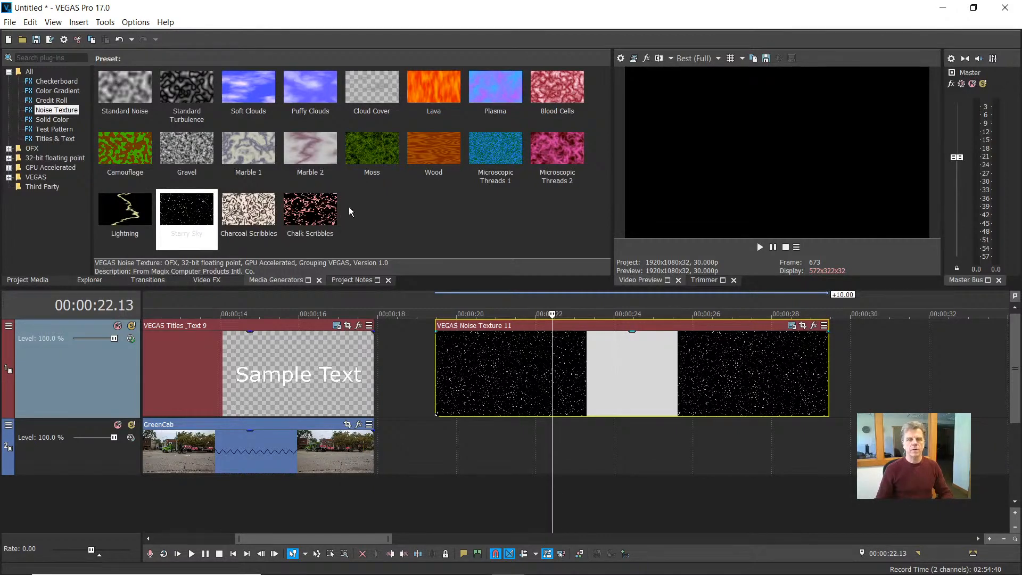
# Add a Linear Red, Green and Blue color gradient event to the lower track beneath the starry texture and close its settings
pyautogui.click(49, 91)
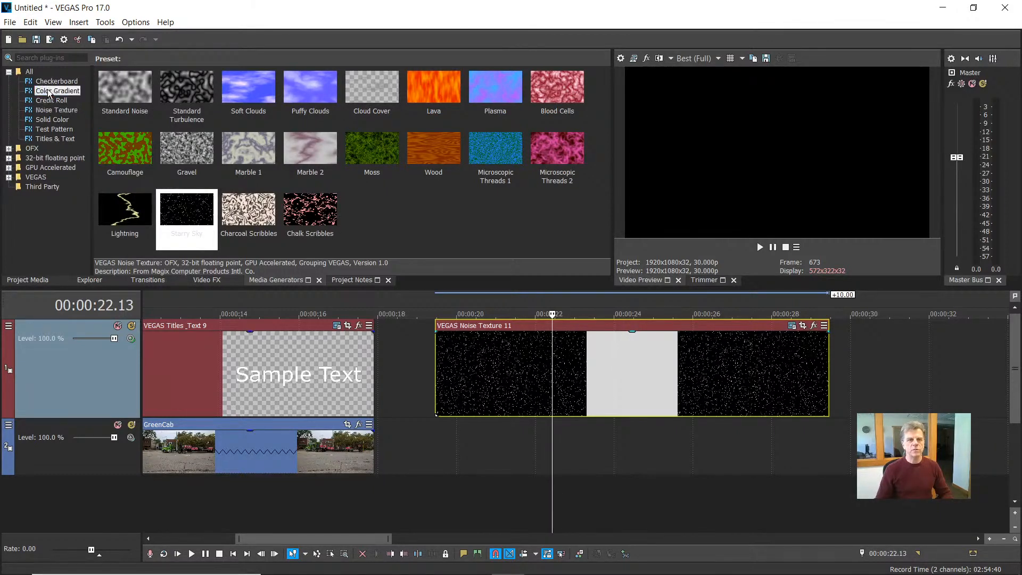
pyautogui.moveTo(250, 85); pyautogui.dragTo(442, 461)
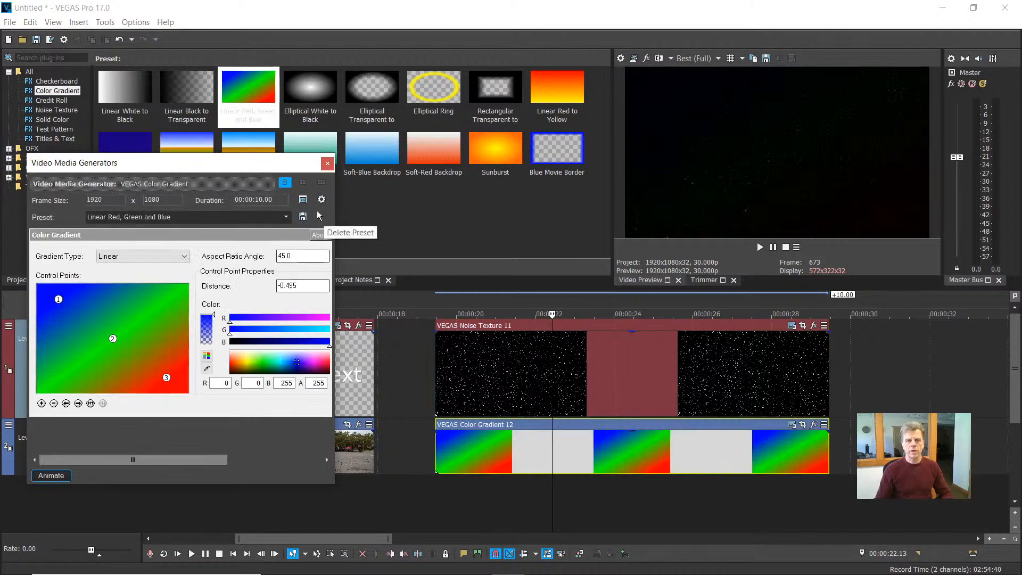
pyautogui.click(327, 164)
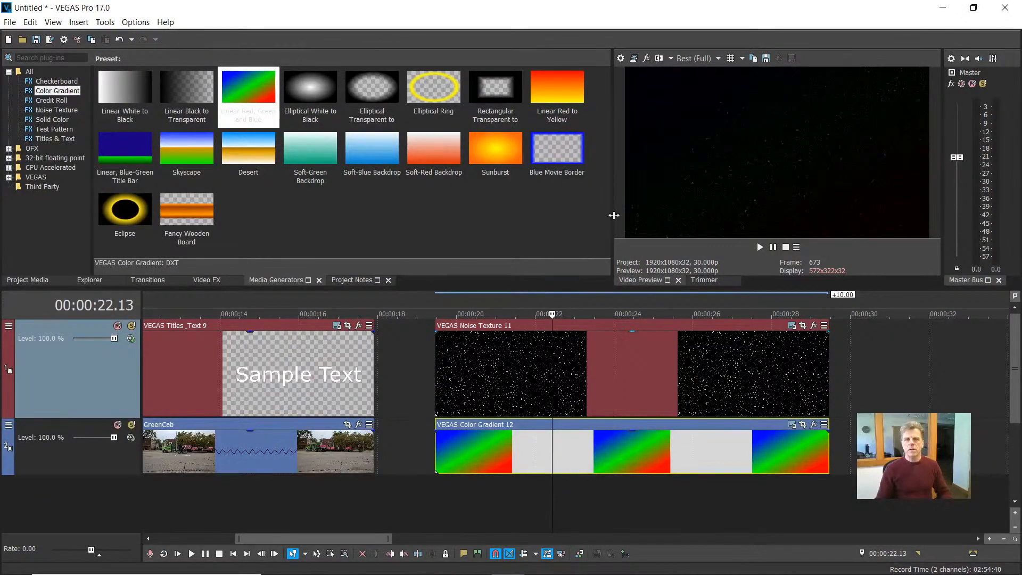
# Float and enlarge the Video Preview window, positioning it clear of the upper track's header
pyautogui.moveTo(639, 280); pyautogui.dragTo(217, 53)
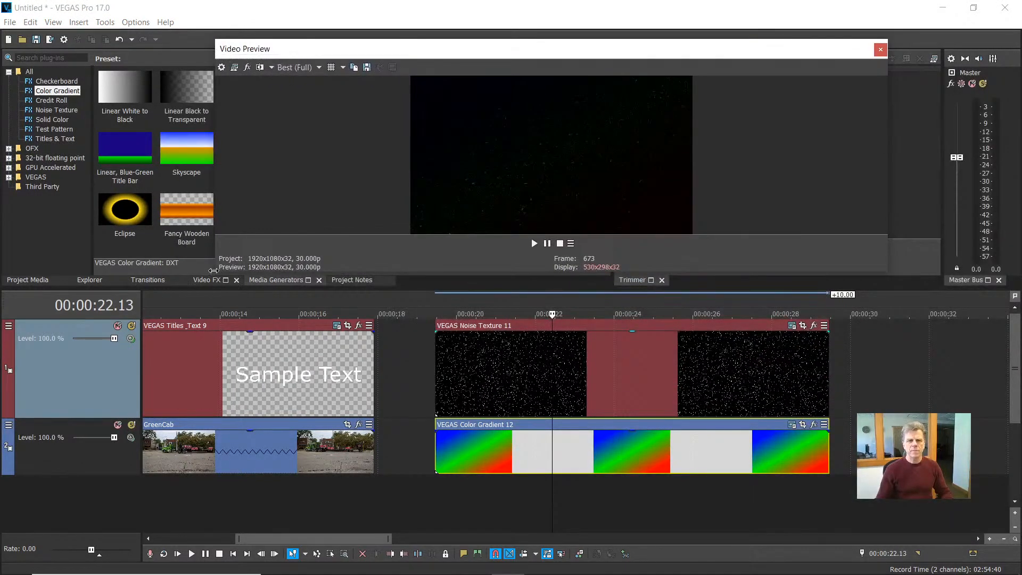
pyautogui.moveTo(213, 274); pyautogui.dragTo(166, 445)
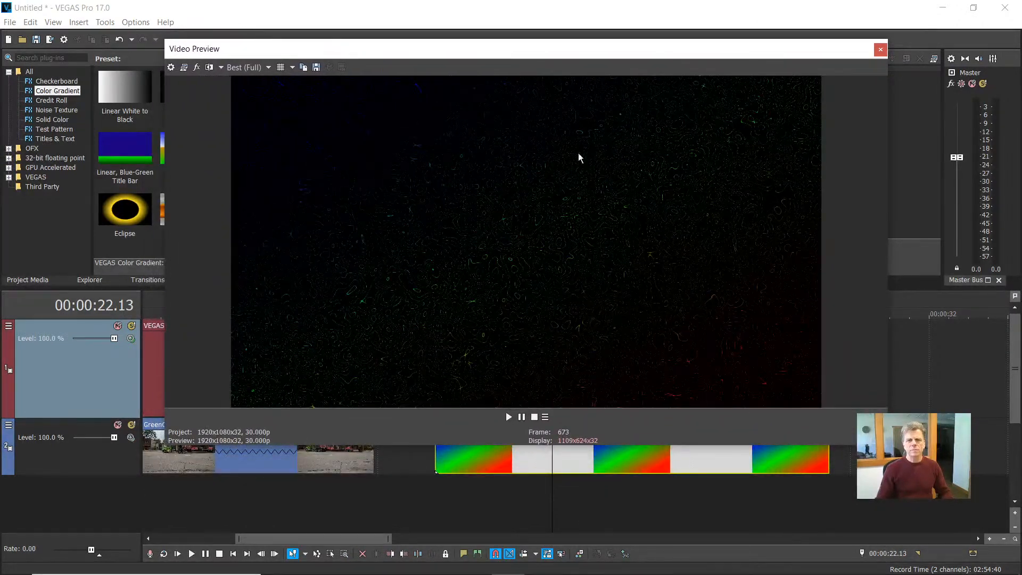
pyautogui.moveTo(800, 51); pyautogui.dragTo(865, 34)
pyautogui.click(130, 339)
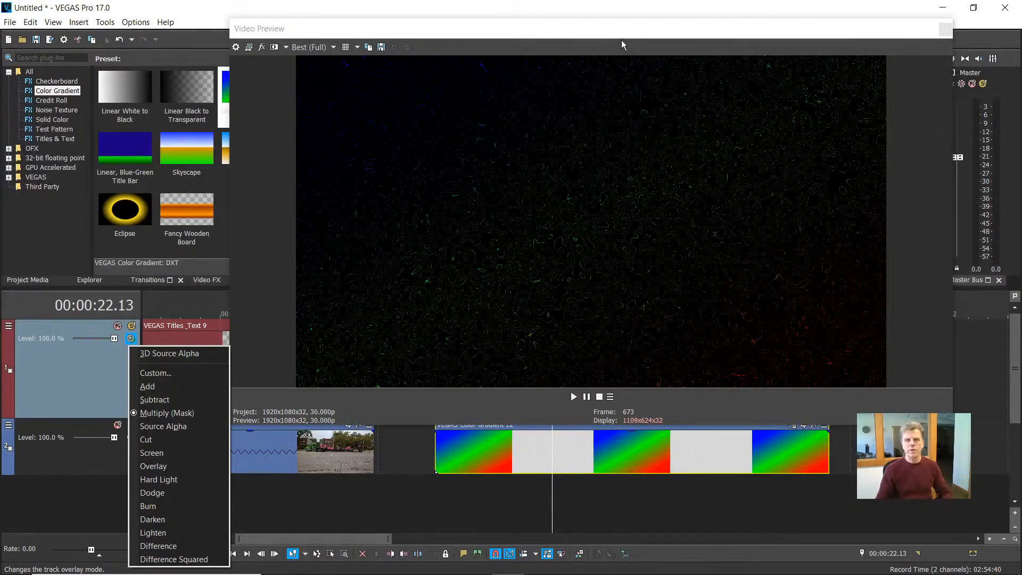
pyautogui.moveTo(623, 28); pyautogui.dragTo(701, 23)
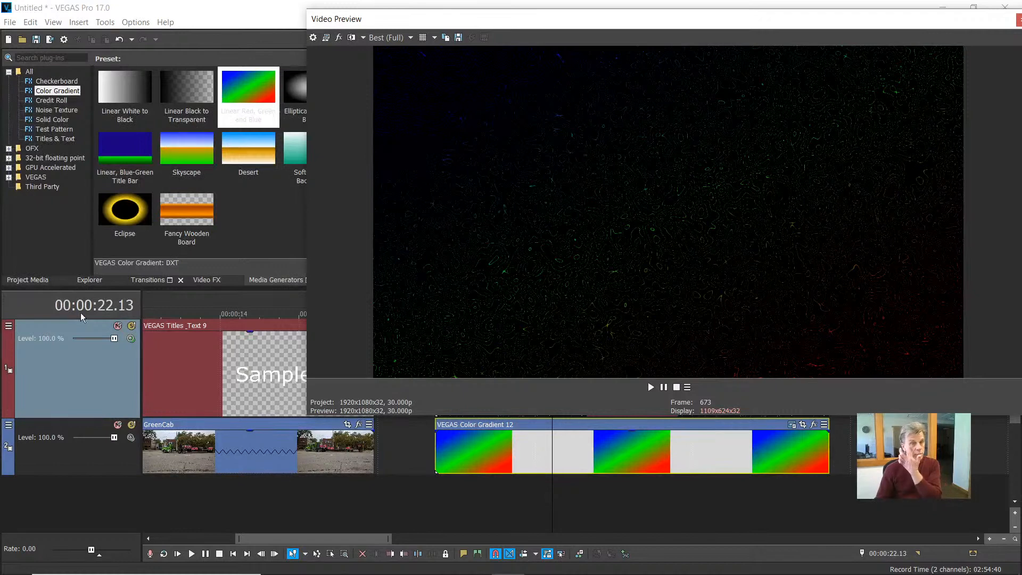
# Set the upper track's compositing mode to Hard Light
pyautogui.click(130, 338)
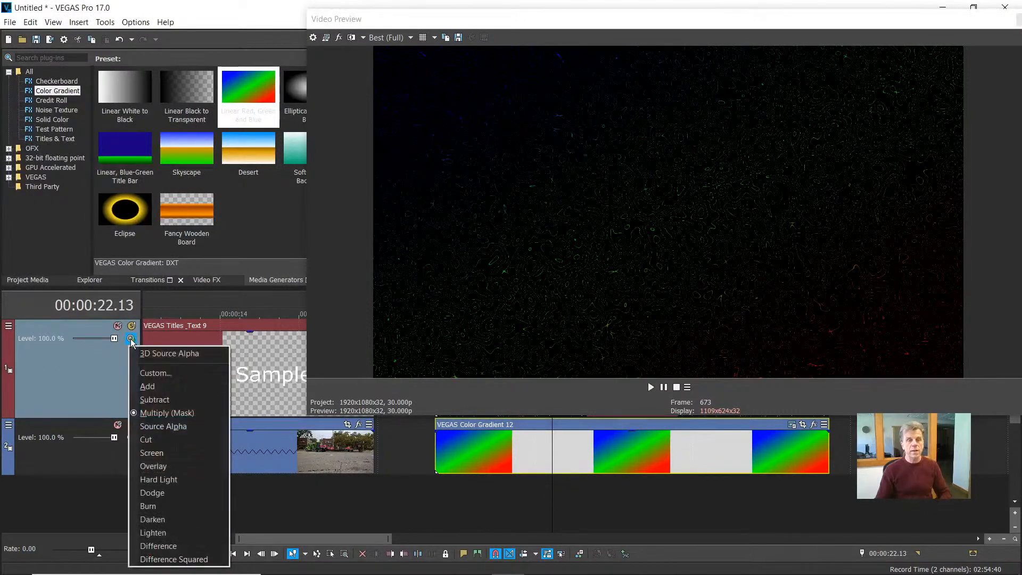
pyautogui.click(177, 482)
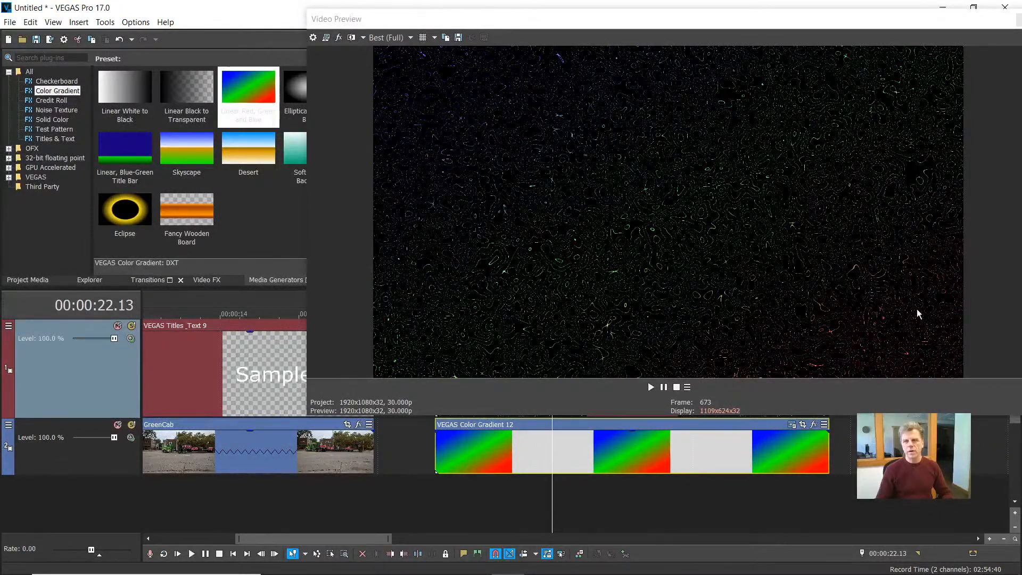
# Change the color gradient event's gradient type to Elliptical and back to Linear, and close its settings
pyautogui.click(792, 425)
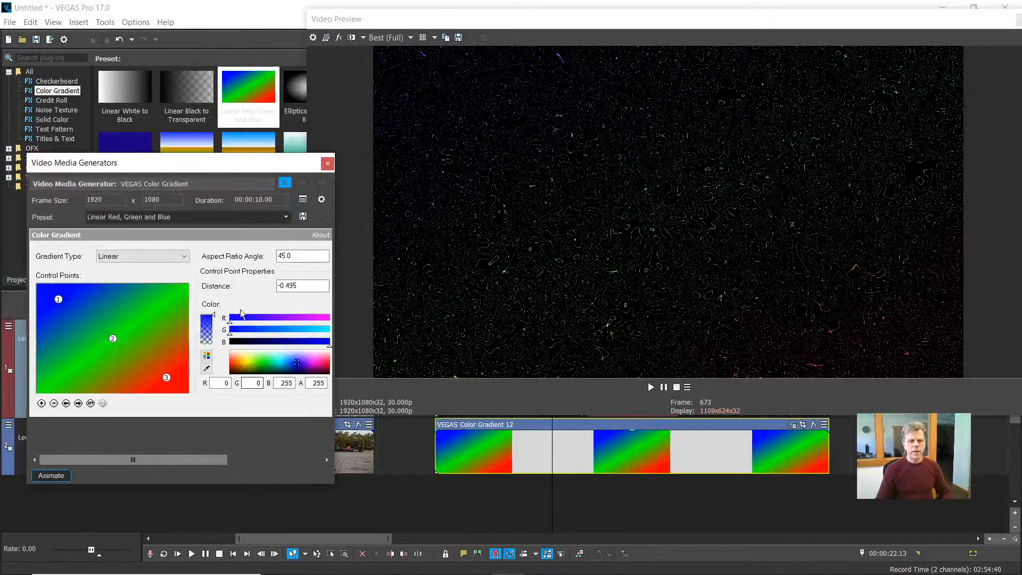
pyautogui.click(185, 258)
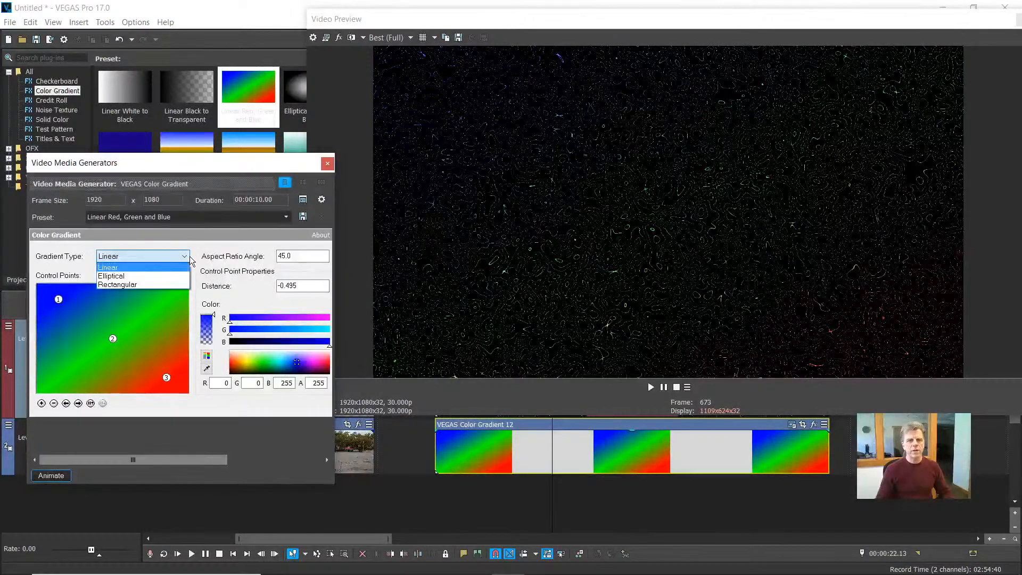
pyautogui.click(130, 275)
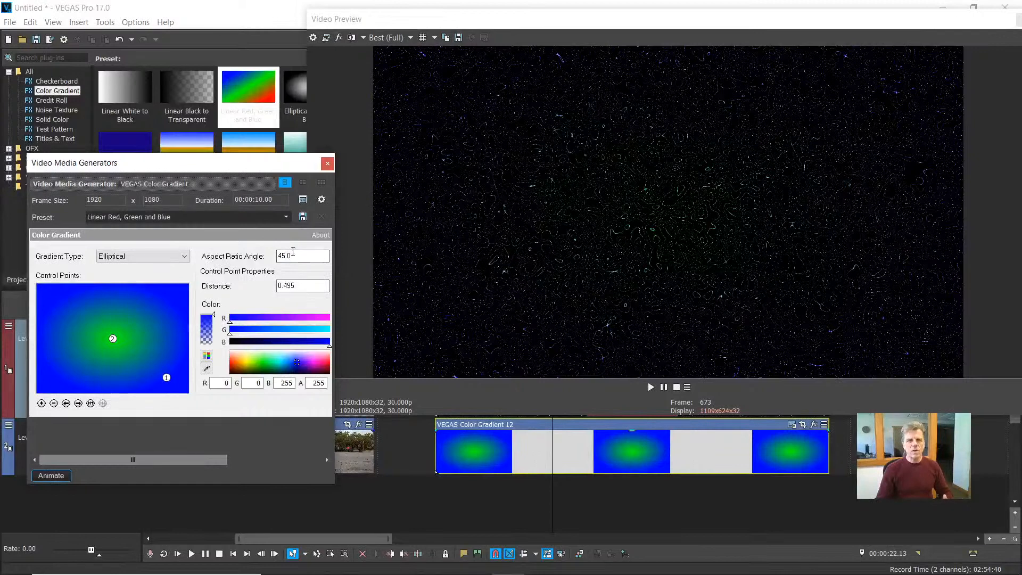
pyautogui.click(178, 258)
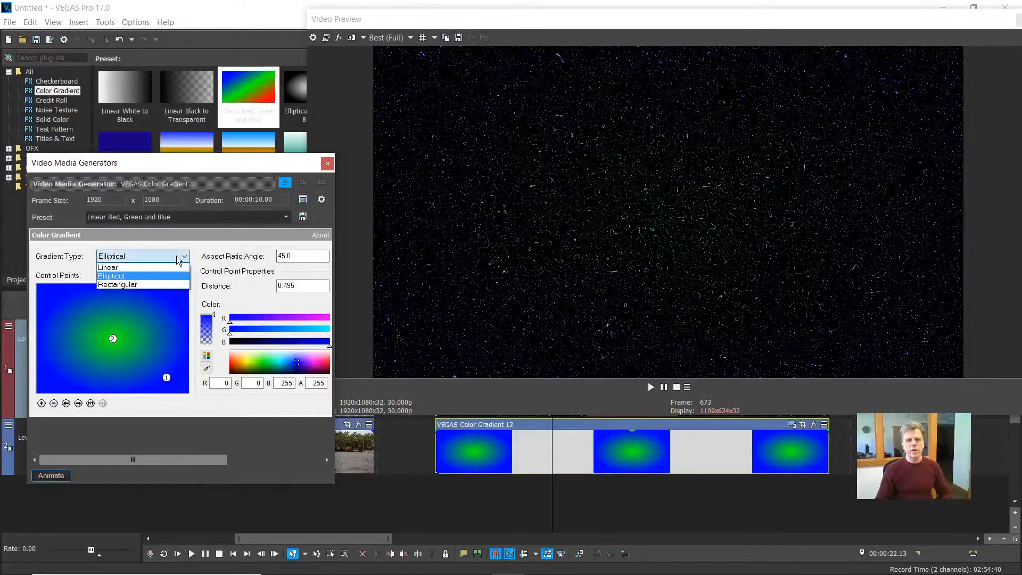
pyautogui.click(109, 267)
pyautogui.click(326, 165)
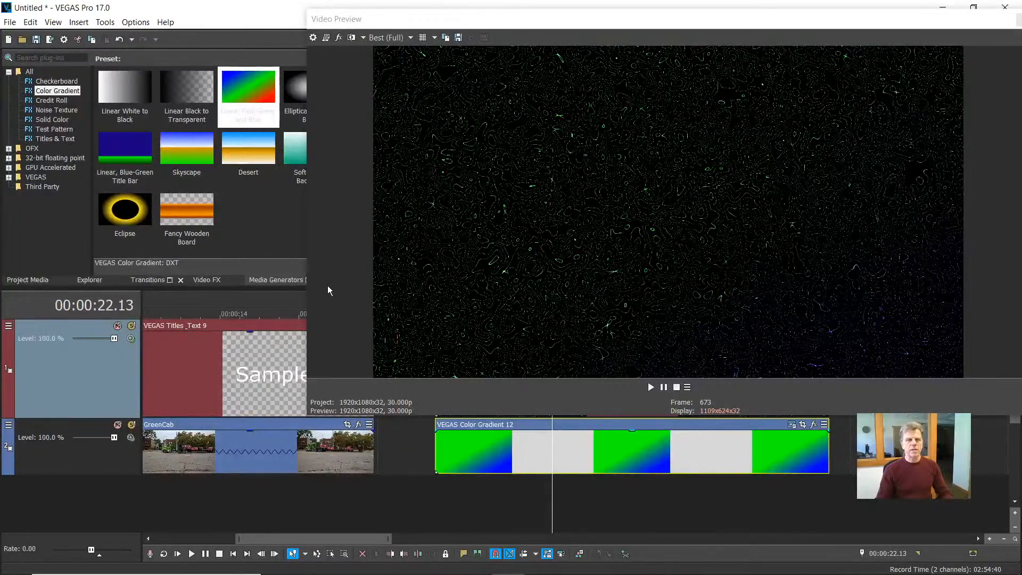
# Try the Cut and Screen compositing modes on the upper track and settle on Overlay
pyautogui.click(130, 339)
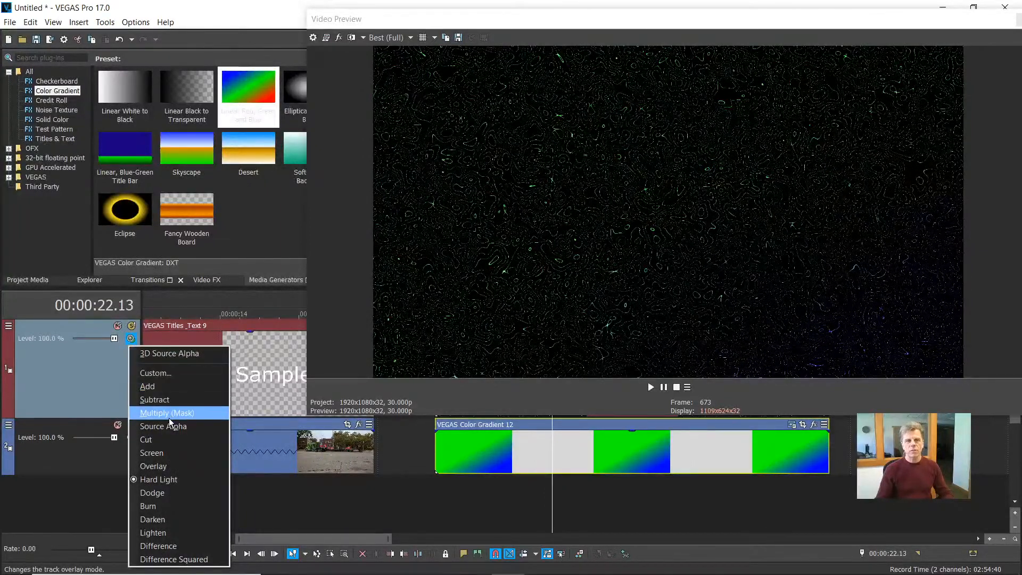
pyautogui.click(166, 440)
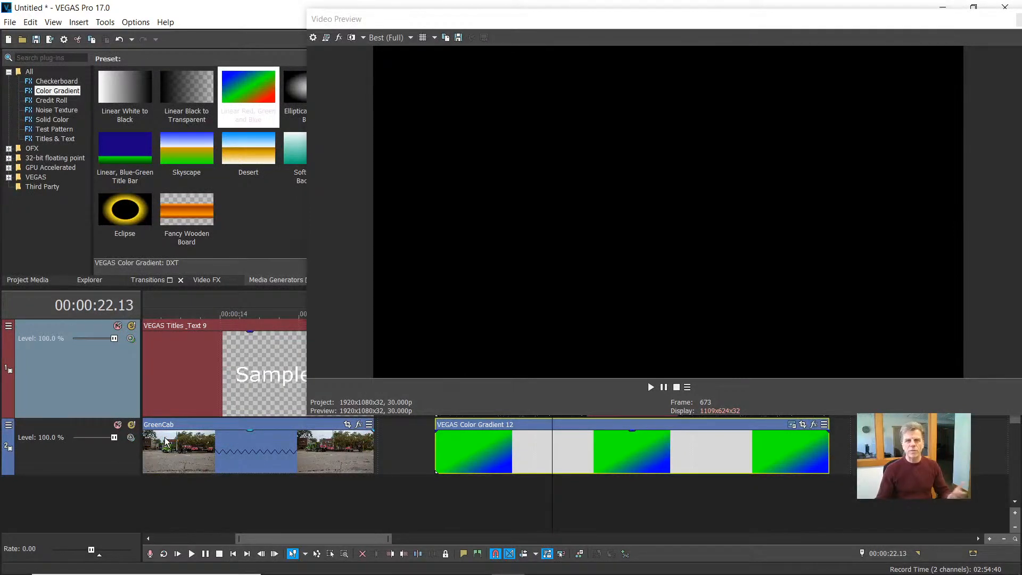
pyautogui.click(131, 338)
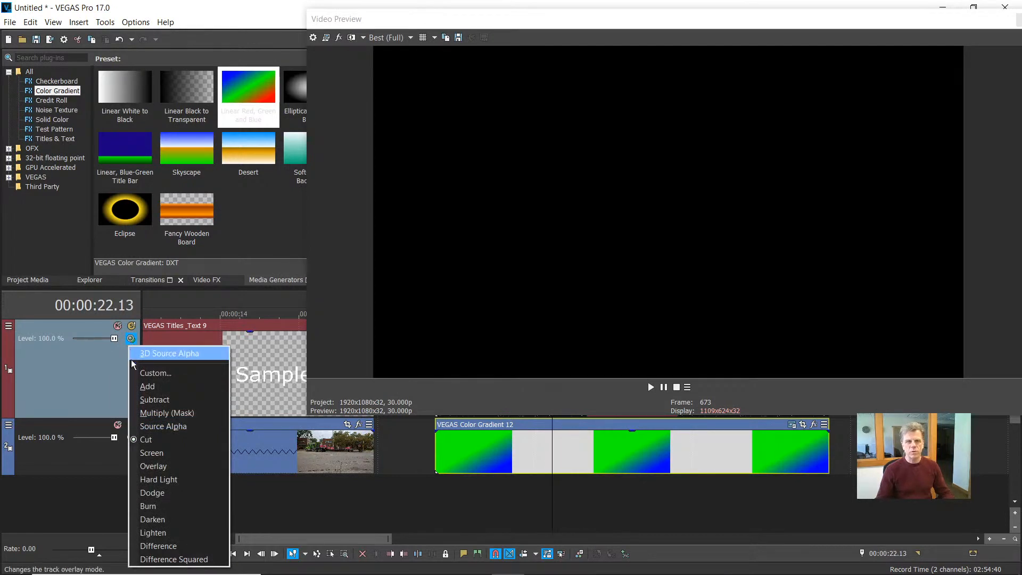
pyautogui.click(151, 455)
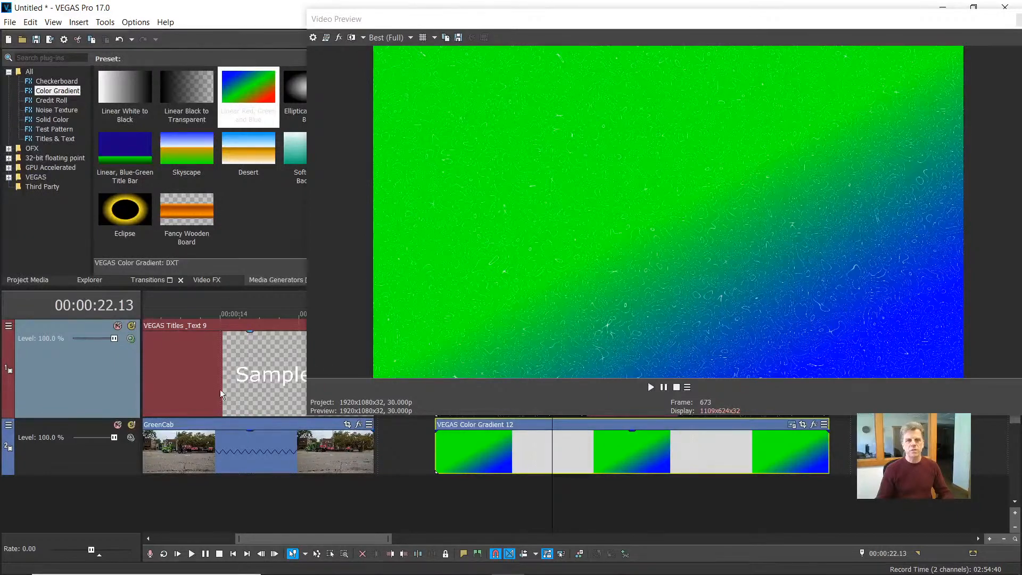
pyautogui.click(130, 338)
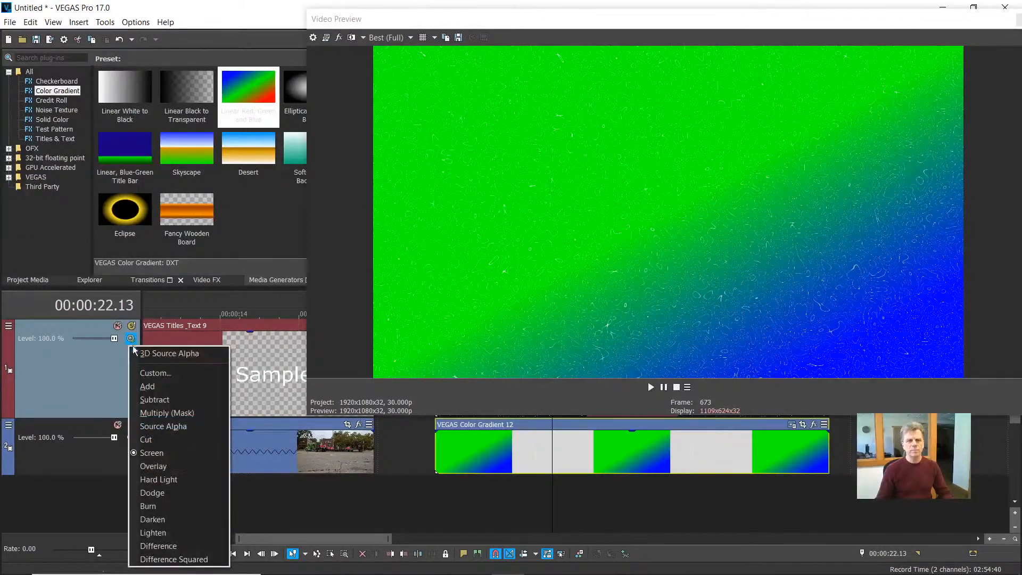
pyautogui.click(155, 467)
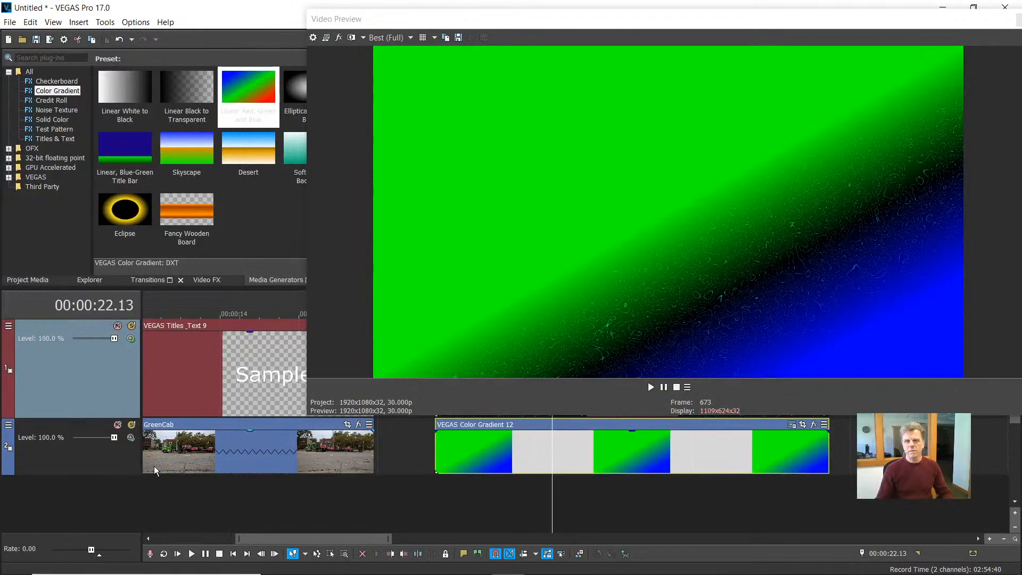
# Set the lower track's compositing mode to Dodge and the upper track's to Hard Light
pyautogui.click(134, 442)
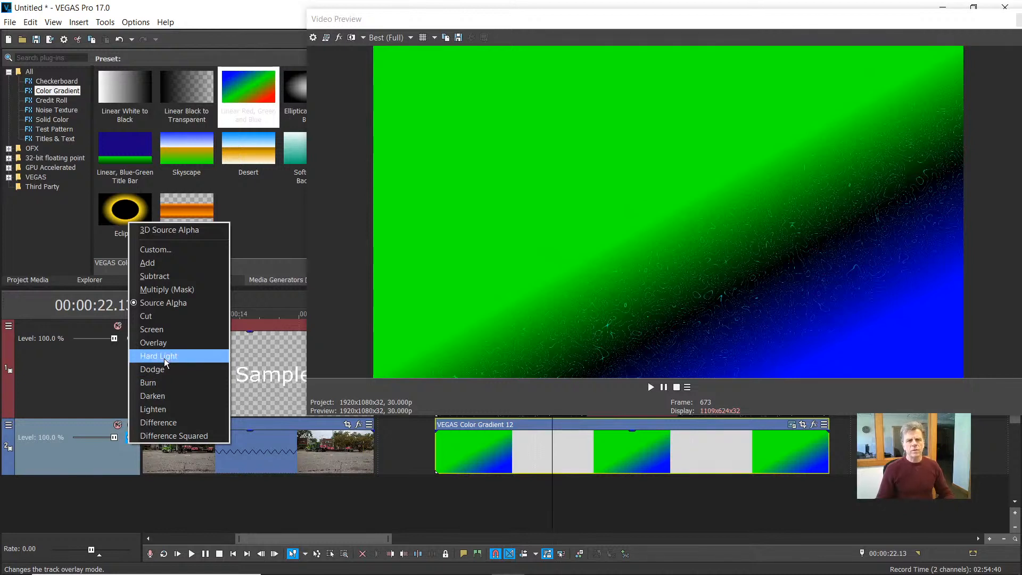
pyautogui.click(164, 373)
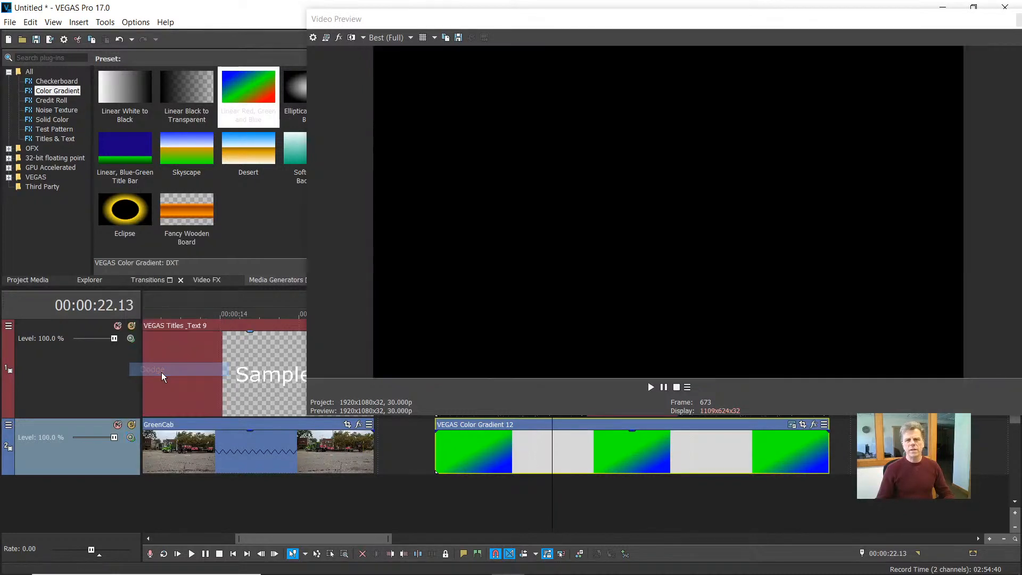
pyautogui.click(130, 339)
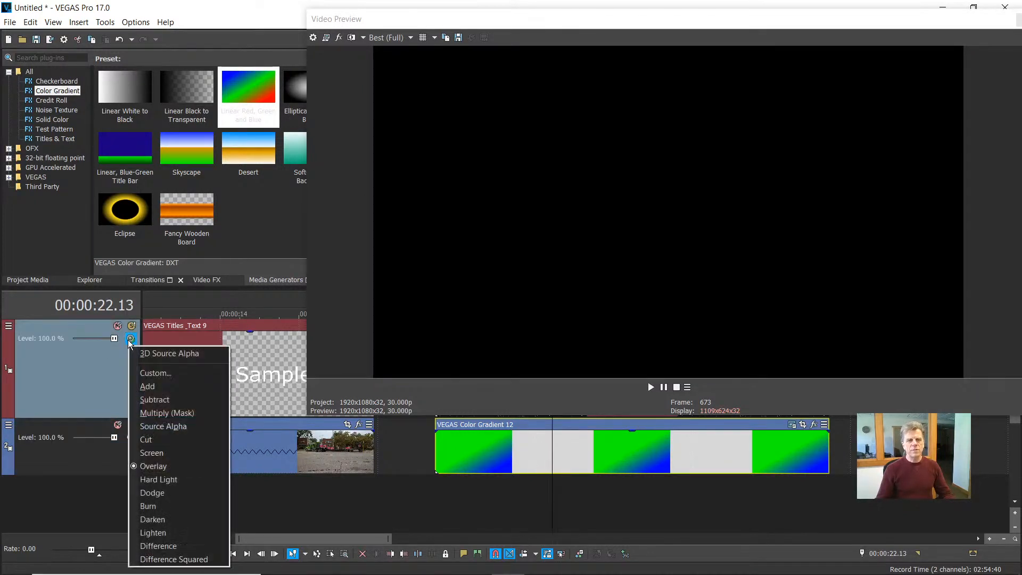
pyautogui.click(158, 481)
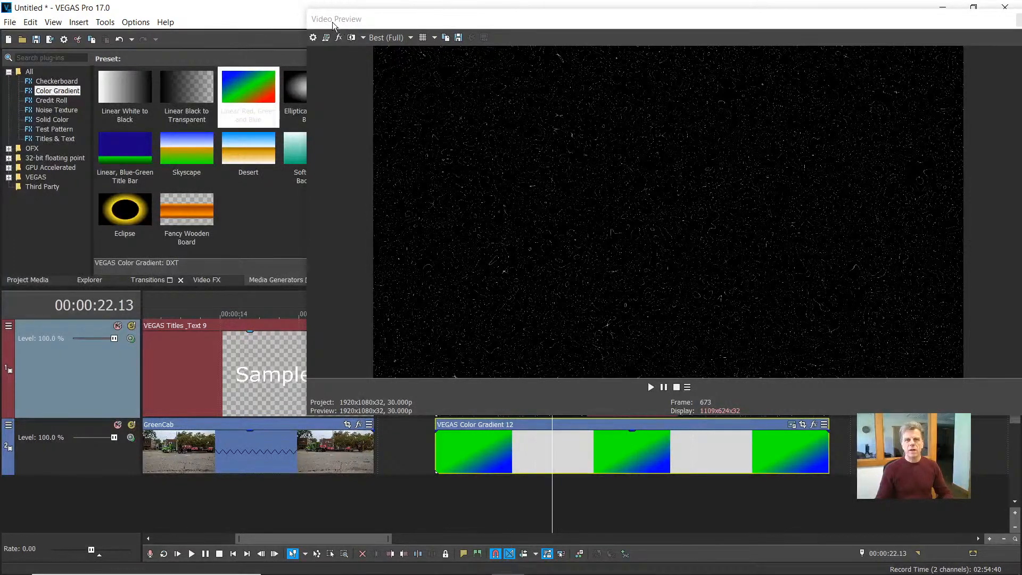
# Dock the floating Video Preview and delete the noise texture and color gradient events from the timeline
pyautogui.moveTo(329, 22); pyautogui.dragTo(656, 44)
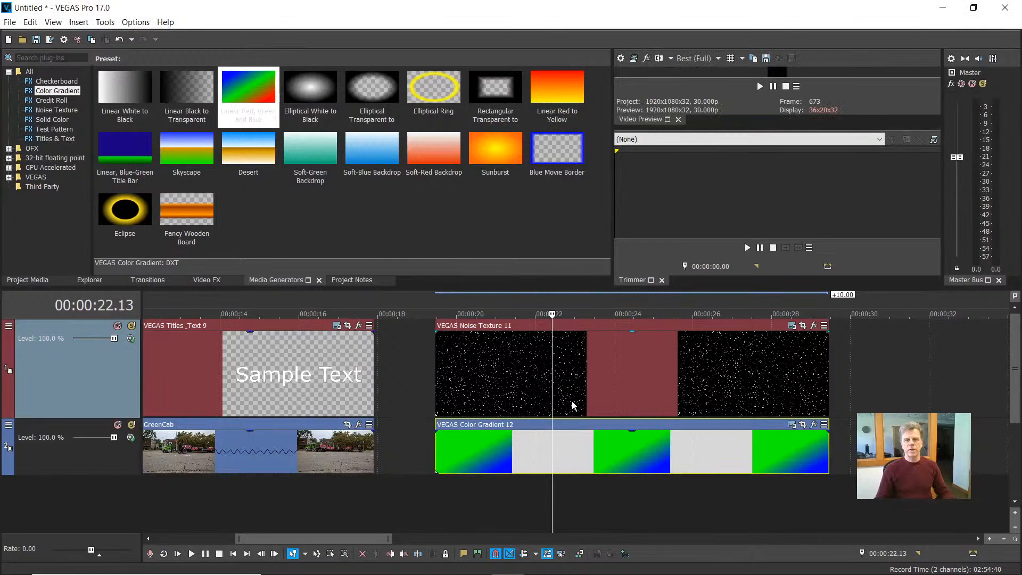
pyautogui.click(517, 450)
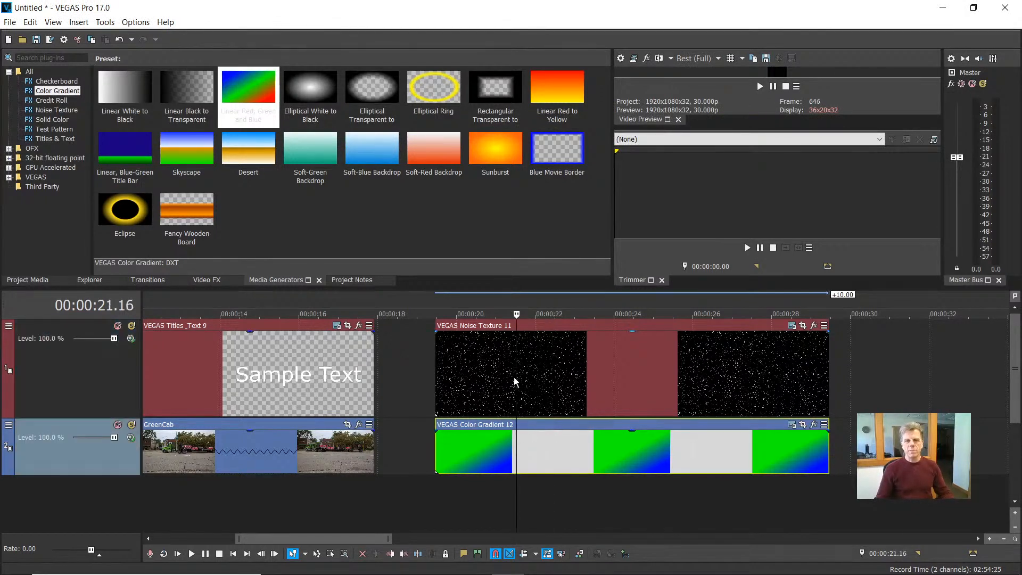
pyautogui.keyDown('ctrl'); pyautogui.click(554, 375); pyautogui.keyUp('ctrl')
pyautogui.press('Delete')
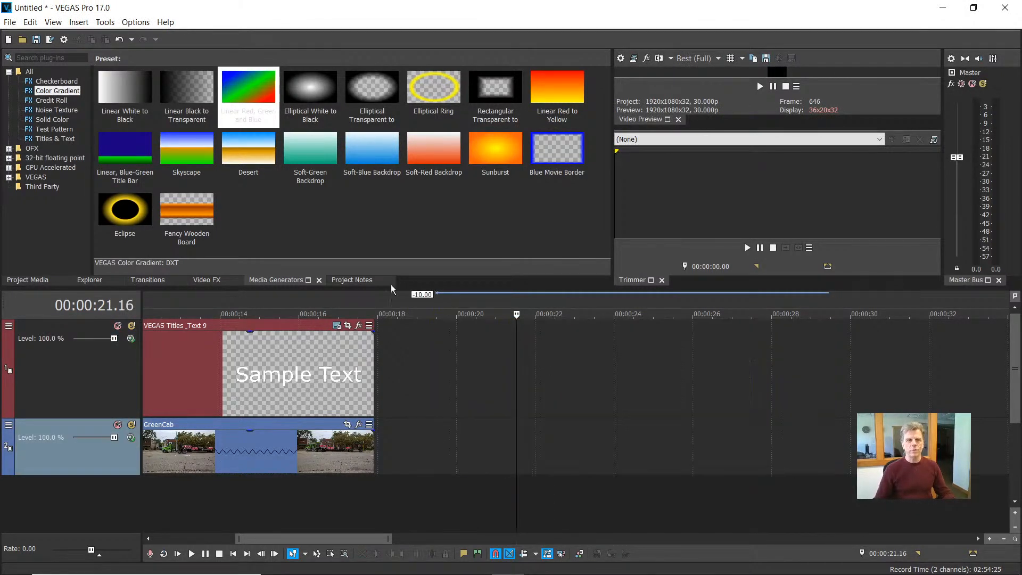
# Add only the video of TwoVans.mp4 from the Tracking folder to the upper track, starting just before the 20-second mark
pyautogui.click(89, 281)
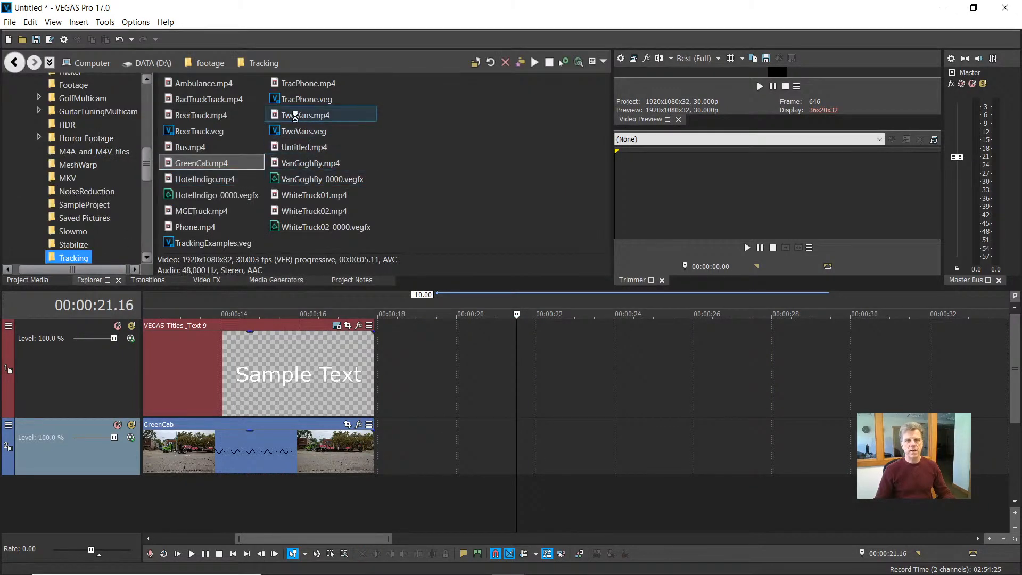
pyautogui.click(295, 116)
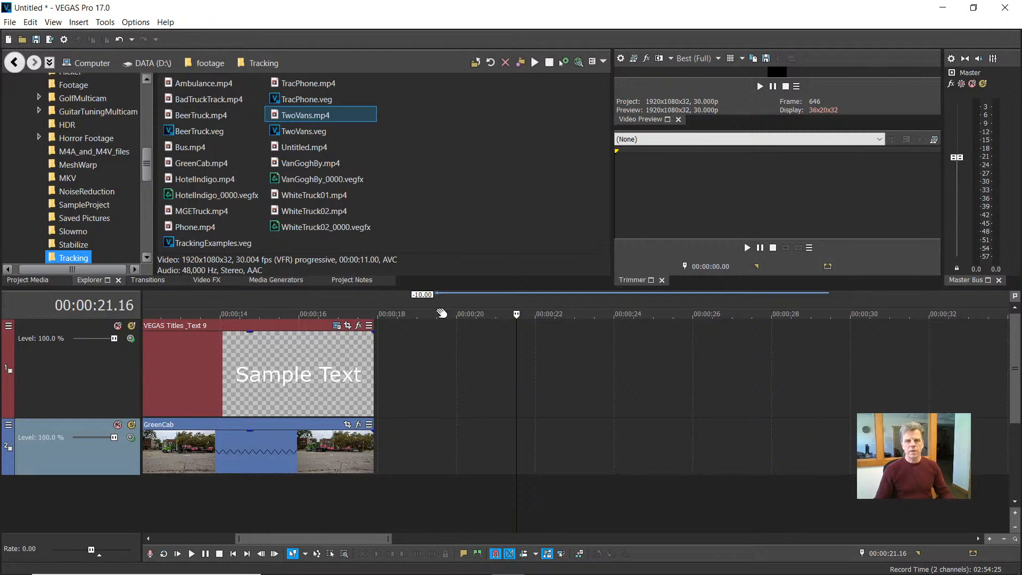
pyautogui.moveTo(304, 116); pyautogui.dragTo(452, 368)
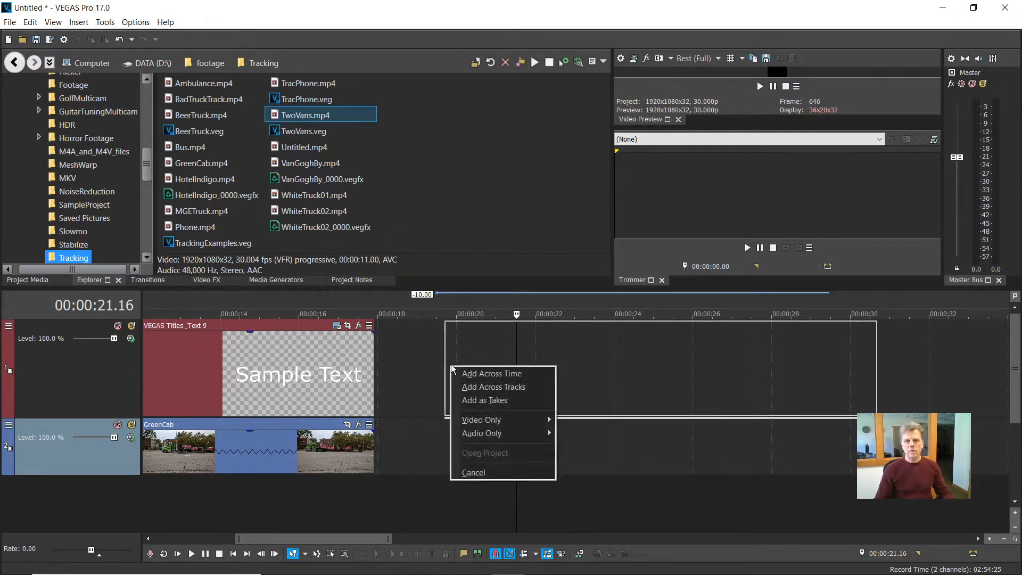
pyautogui.moveTo(543, 420)
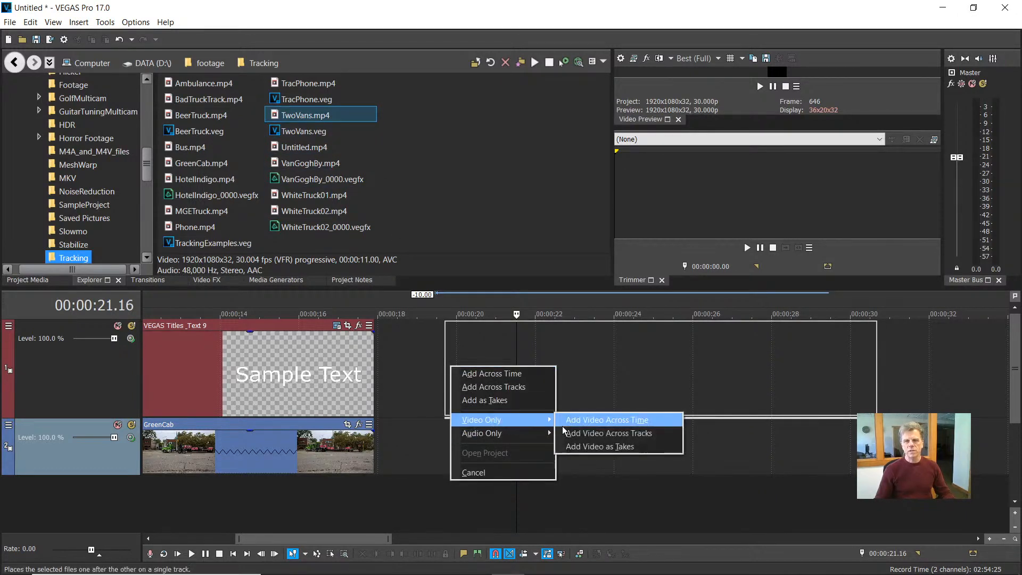
pyautogui.click(598, 421)
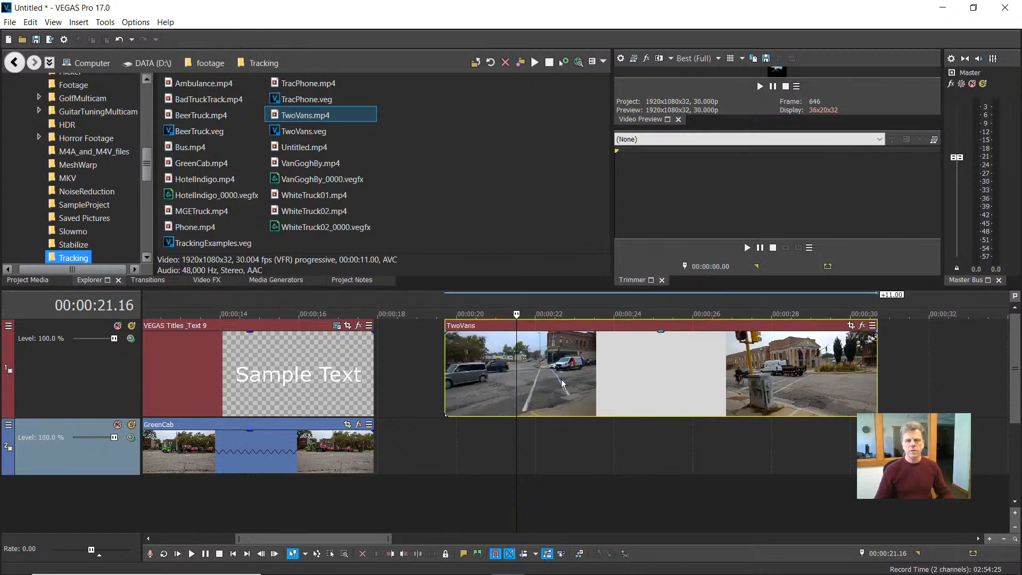
pyautogui.click(561, 383)
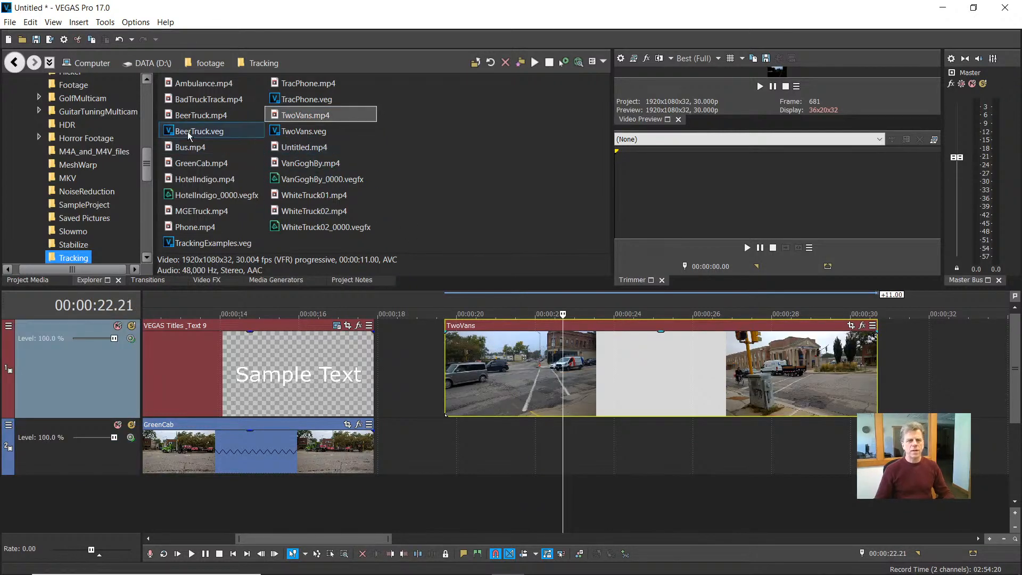
# Add only the video of BadTruckTrack.mp4 to the lower track, aligned with the start of the TwoVans event
pyautogui.moveTo(181, 100); pyautogui.dragTo(452, 436)
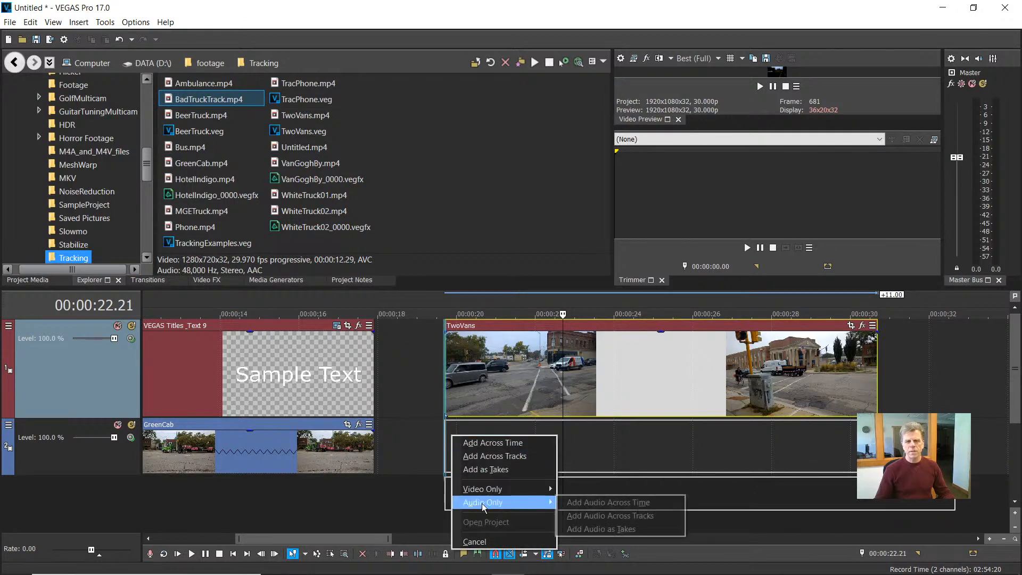
pyautogui.moveTo(533, 489)
pyautogui.click(589, 492)
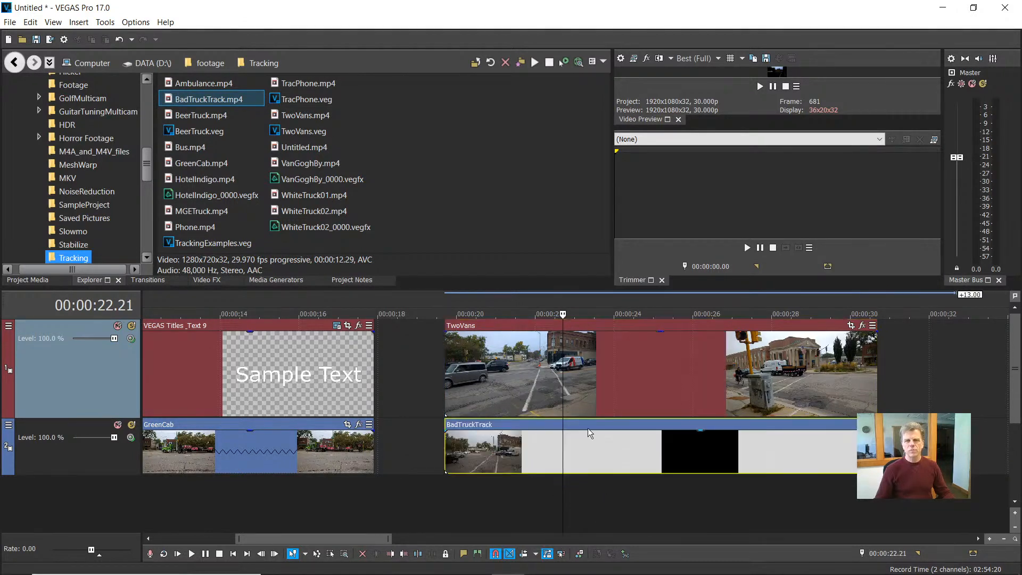
# Place the cursor on the TwoVans event at 00:00:23.02 and restore the Default Layout of the windows
pyautogui.click(578, 387)
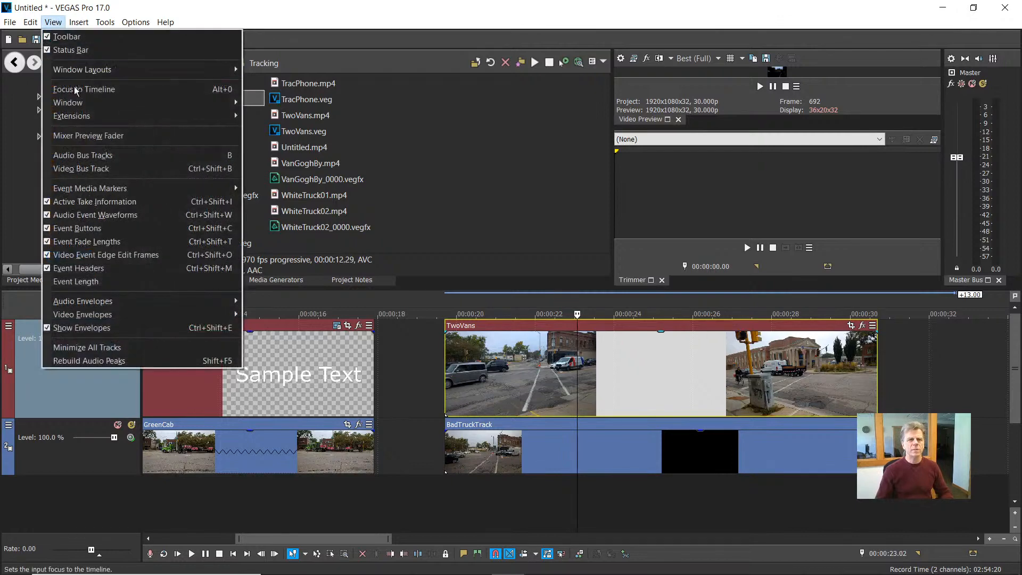
pyautogui.moveTo(86, 76)
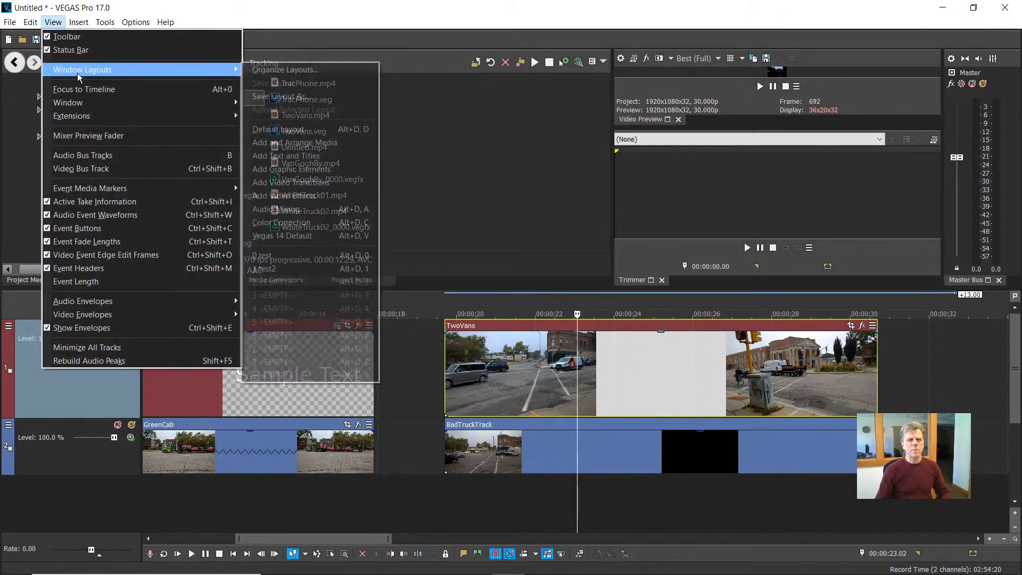
pyautogui.click(282, 130)
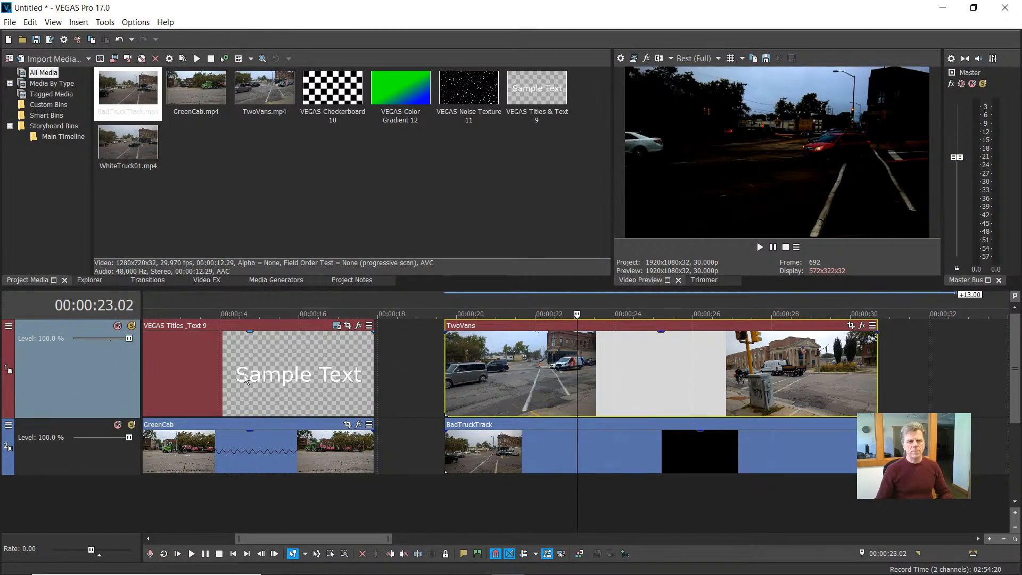
# Make the Compositing Mode control visible in all video track headers
pyautogui.click(6, 326)
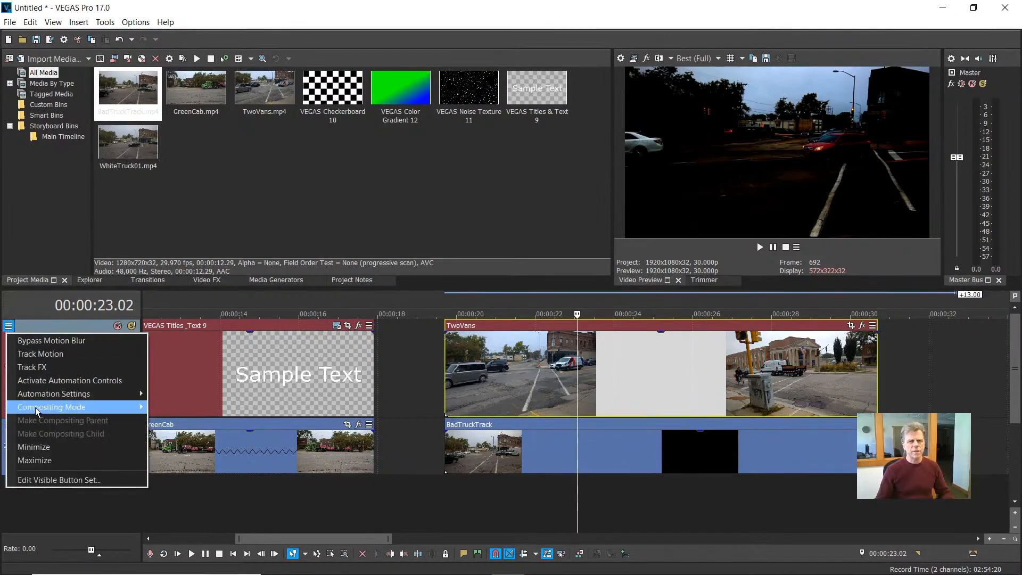
pyautogui.moveTo(36, 407)
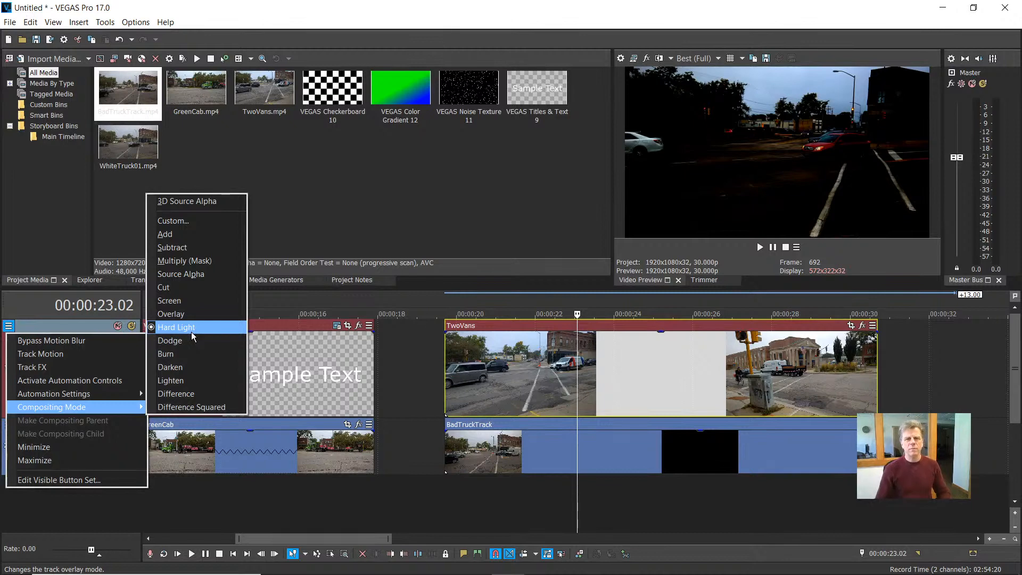
pyautogui.click(73, 479)
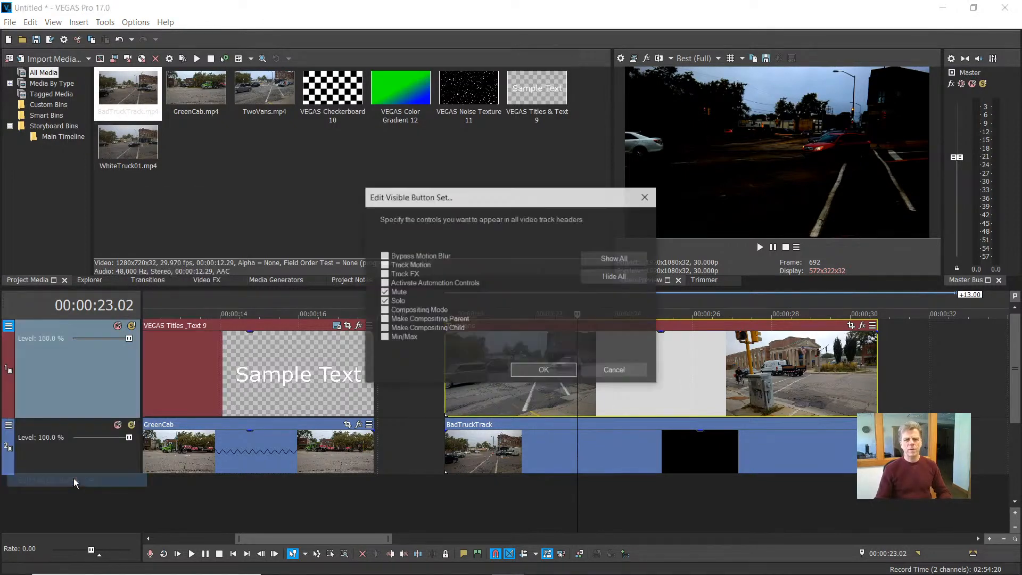
pyautogui.click(384, 310)
pyautogui.click(534, 369)
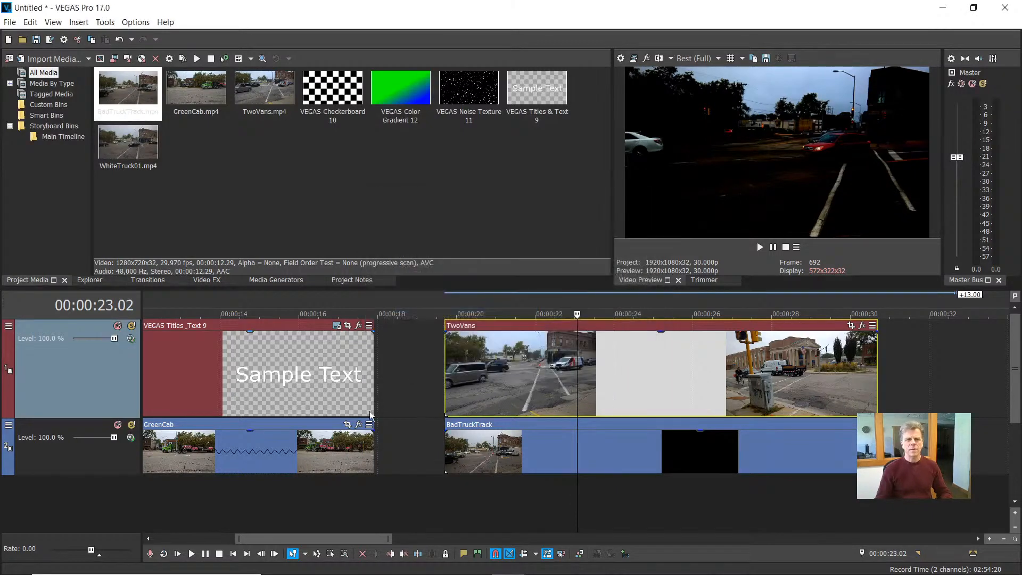
# Try the Dodge and Burn compositing modes on the upper track, position the cursor at 00:00:25.00, and return to Dodge
pyautogui.click(130, 338)
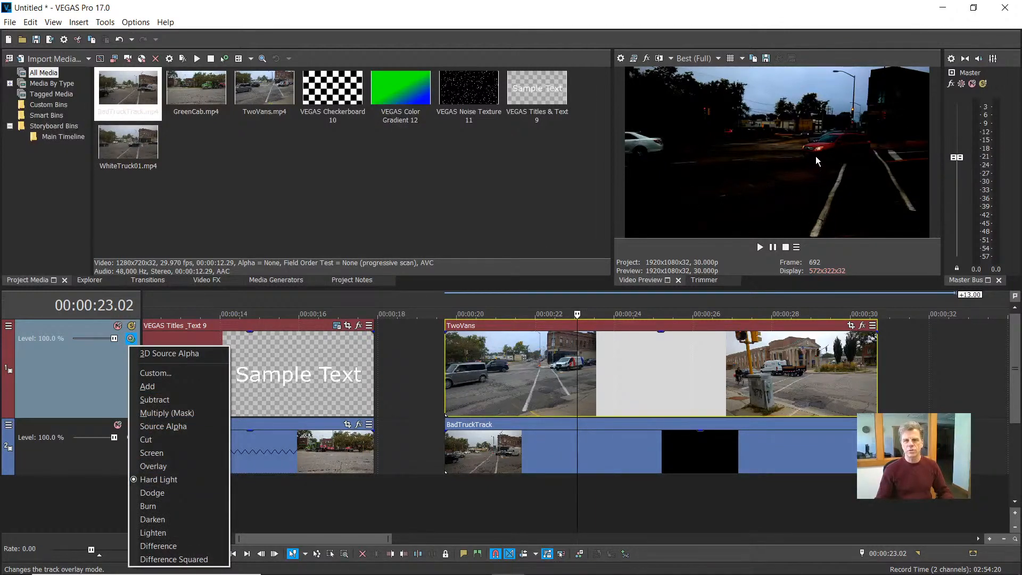
pyautogui.click(161, 493)
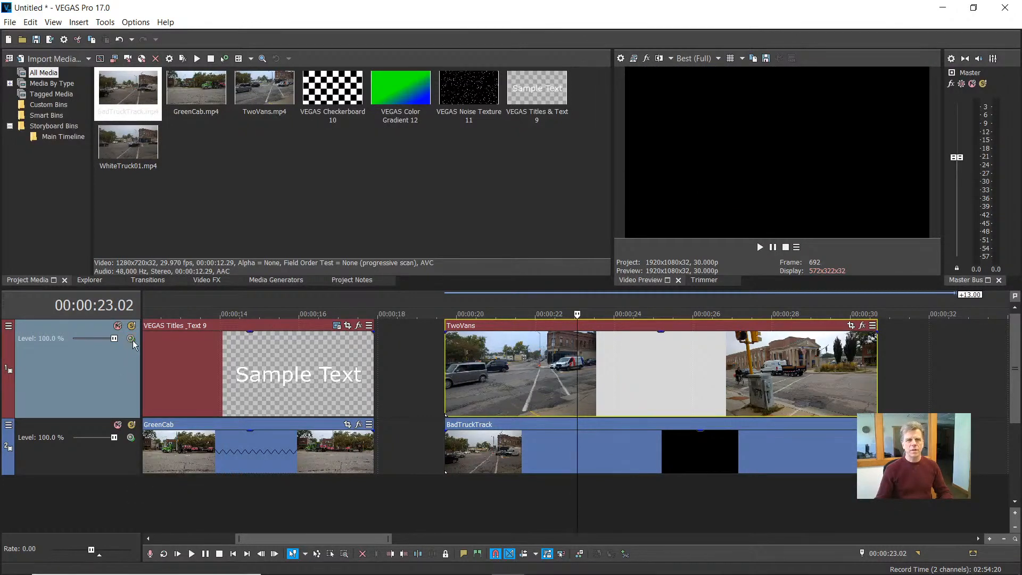
pyautogui.click(131, 338)
pyautogui.click(148, 504)
pyautogui.click(653, 364)
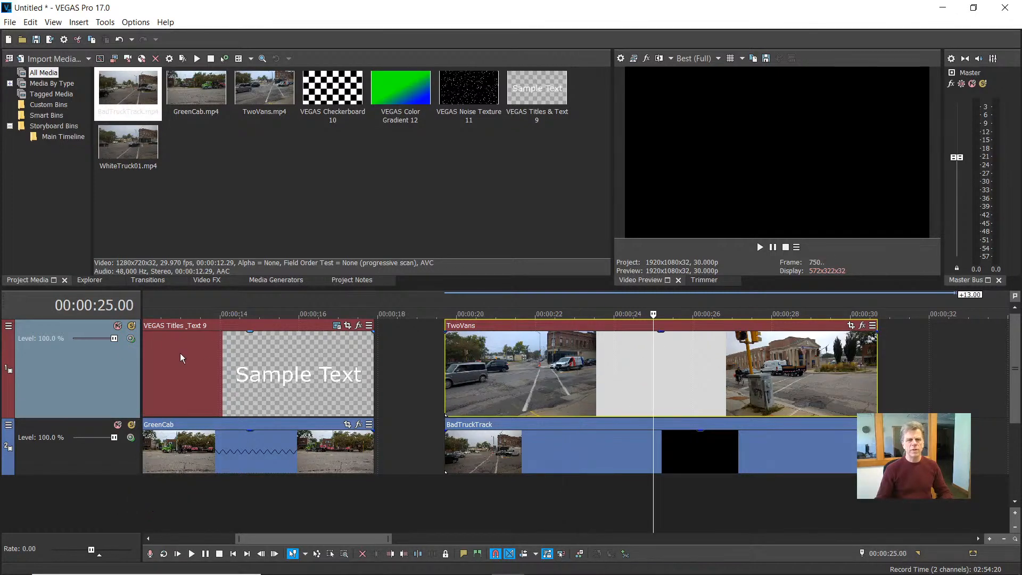
pyautogui.click(131, 339)
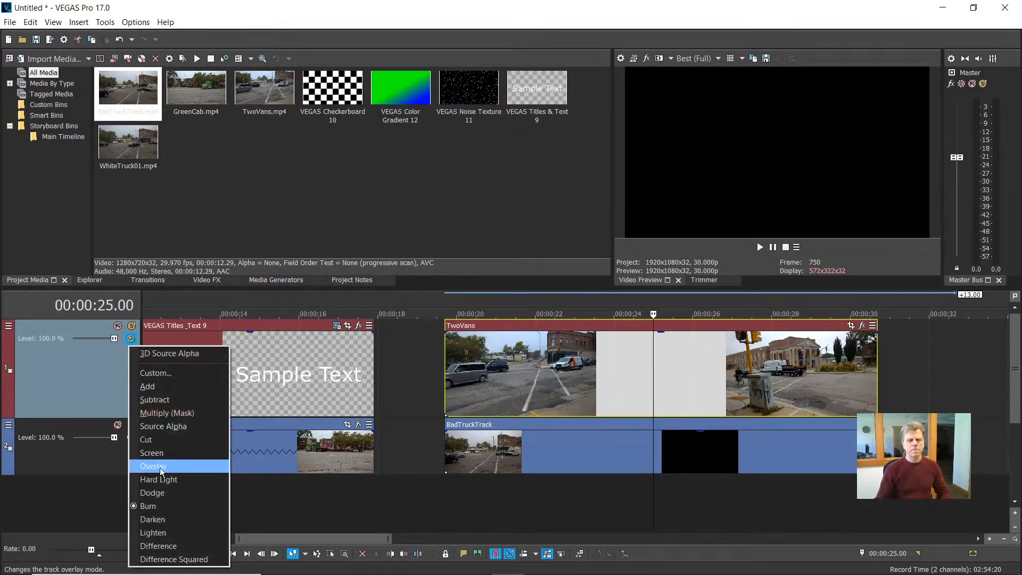
pyautogui.click(159, 492)
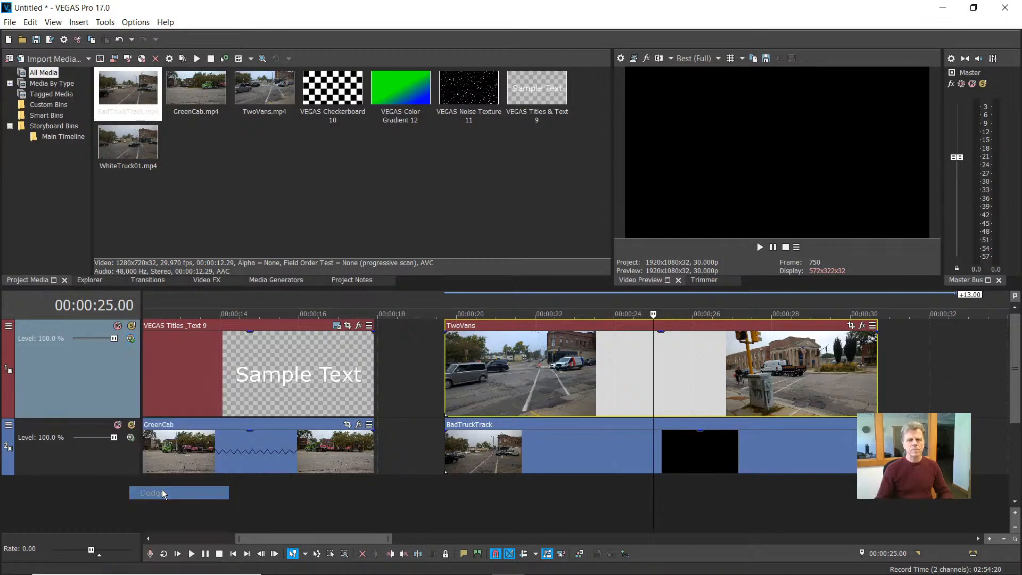
# Set the lower track's compositing mode to Source Alpha and the upper track's to Lighten
pyautogui.click(131, 437)
pyautogui.click(147, 306)
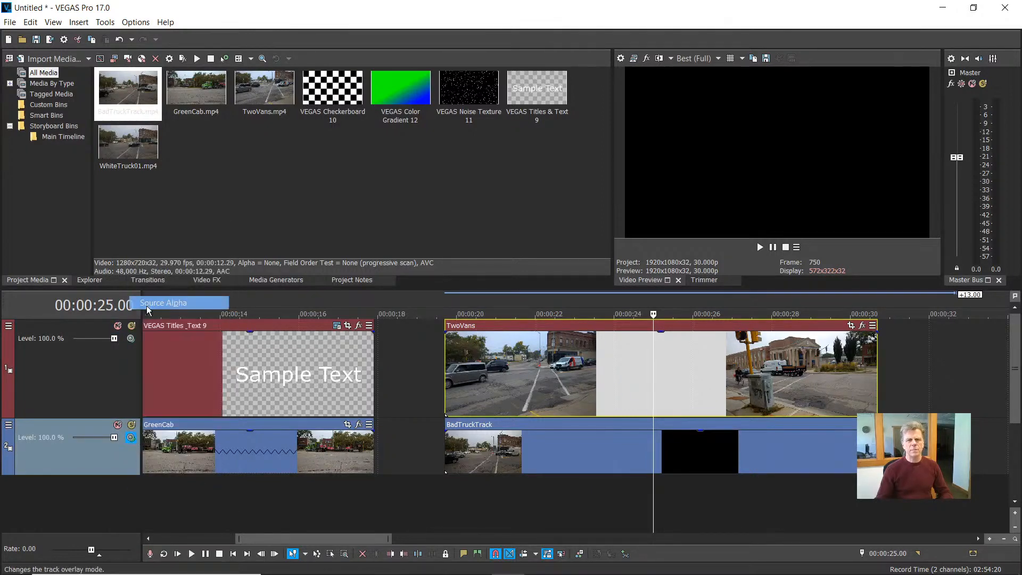
pyautogui.click(130, 339)
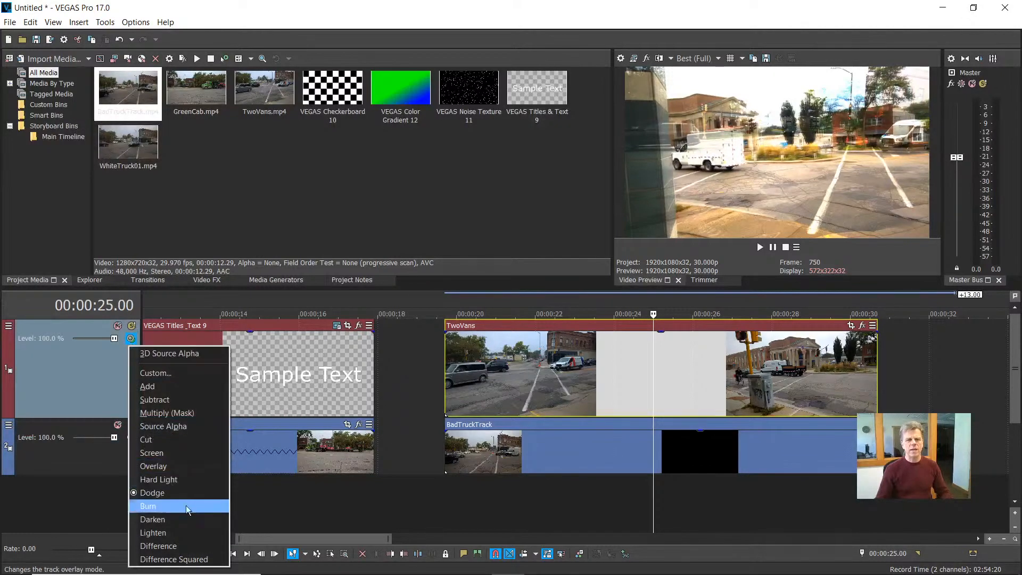
pyautogui.click(181, 530)
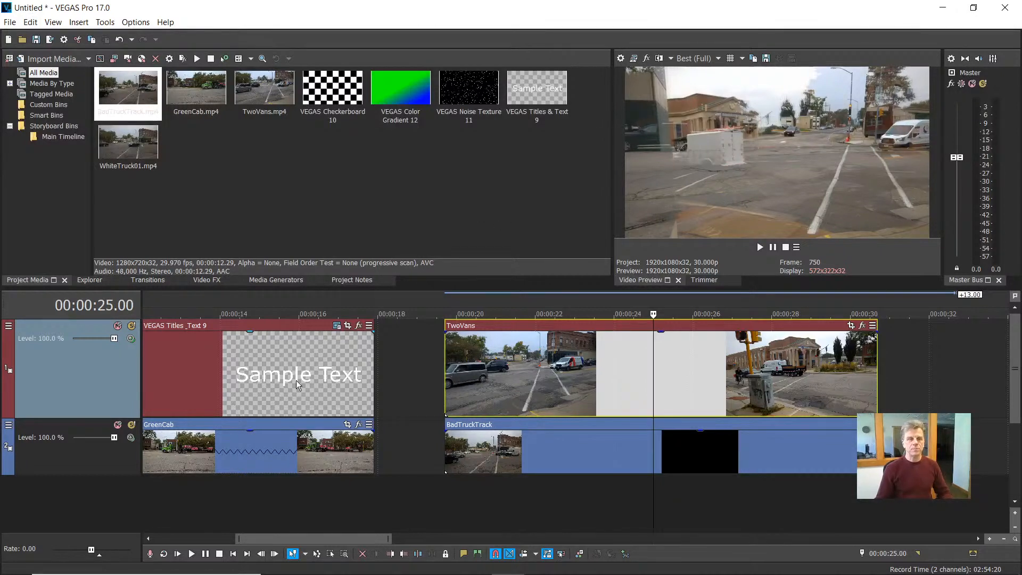
# Place the cursor on the Sample Text title at 00:00:14.28 and set the upper track's compositing mode to Source Alpha
pyautogui.click(257, 372)
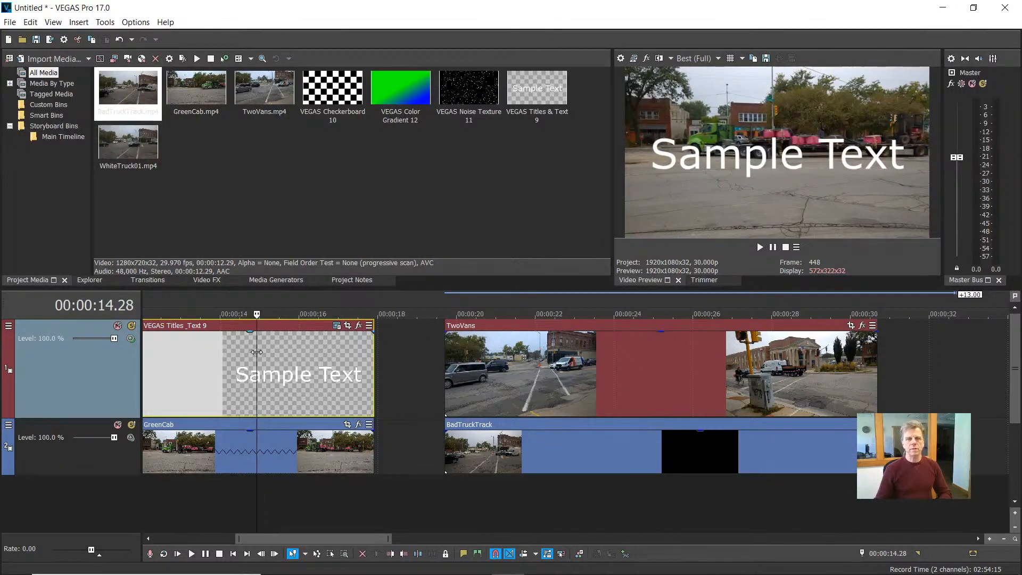
pyautogui.click(130, 339)
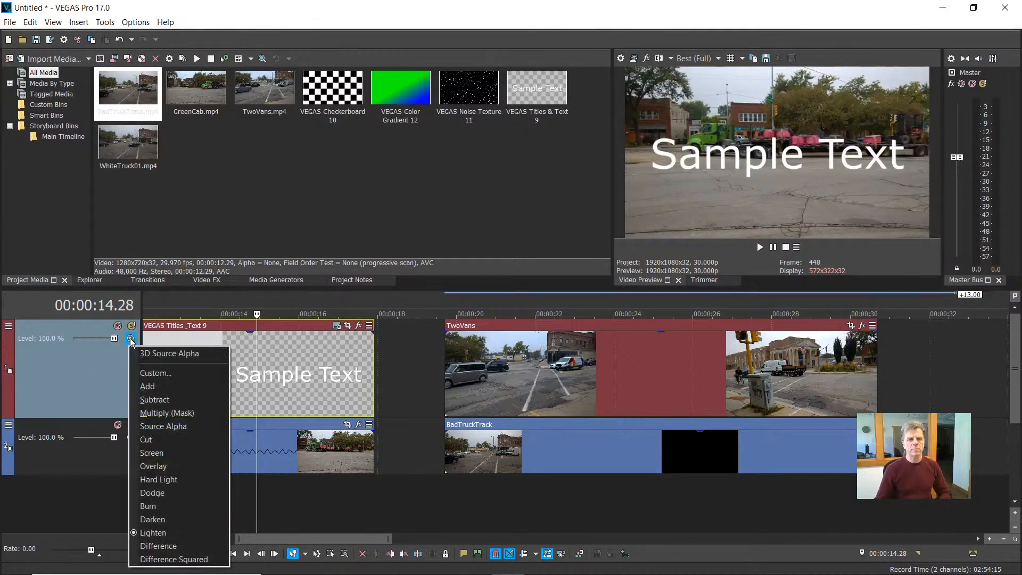
pyautogui.click(167, 425)
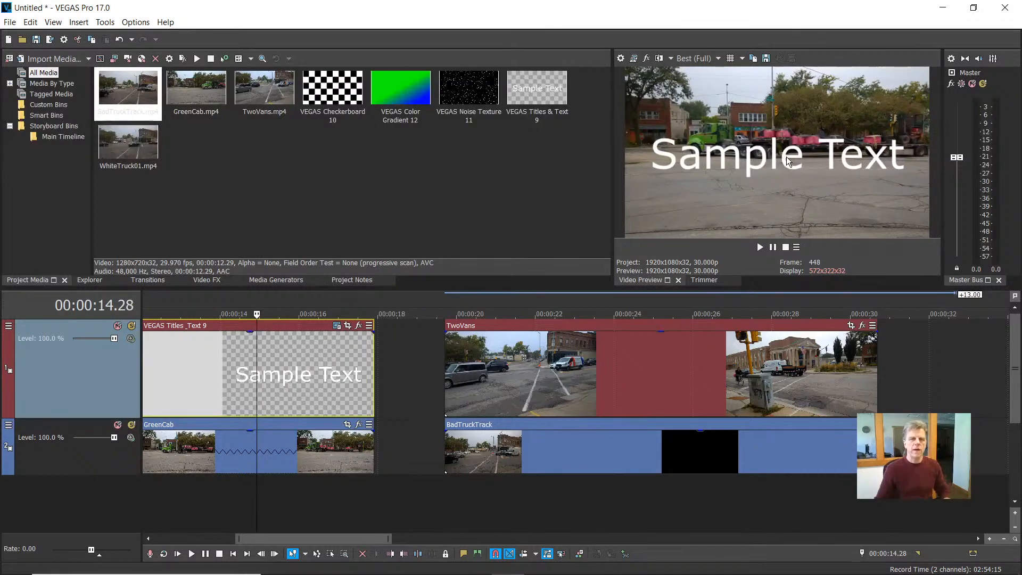
# Open the generator settings of the Sample Text title and replace its text with BIG TRUCK
pyautogui.click(337, 325)
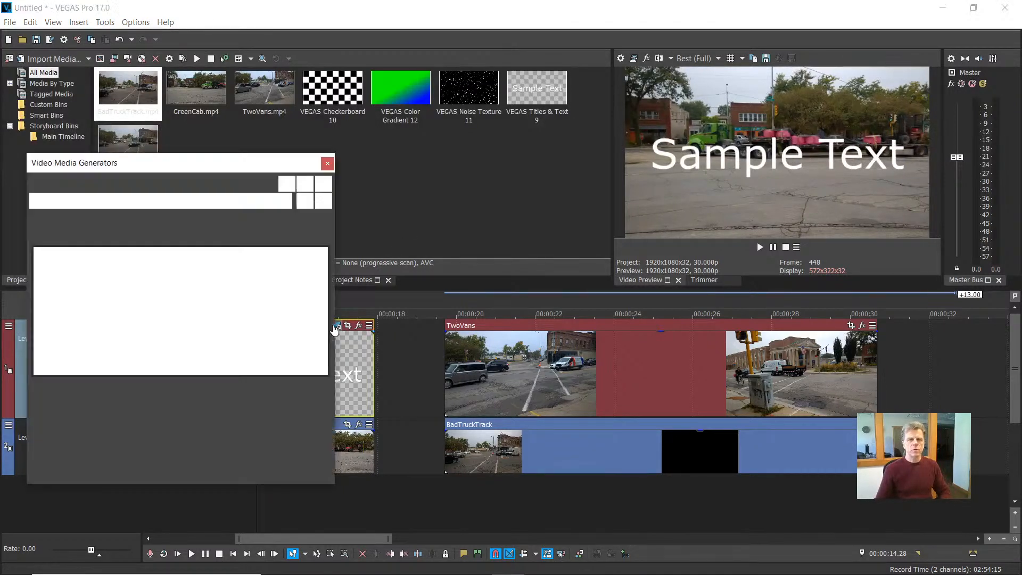
pyautogui.tripleClick(91, 317)
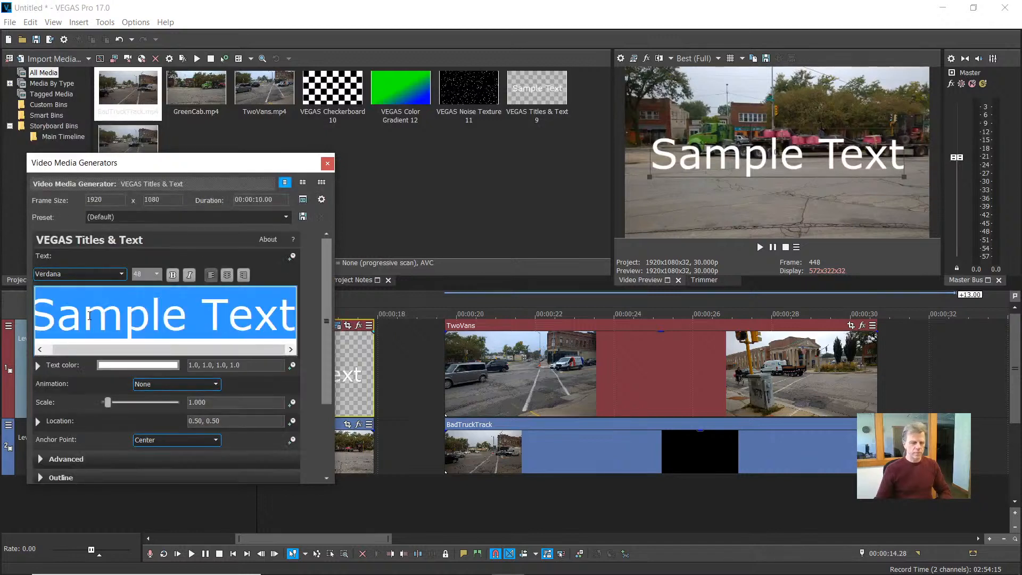
pyautogui.write('B')
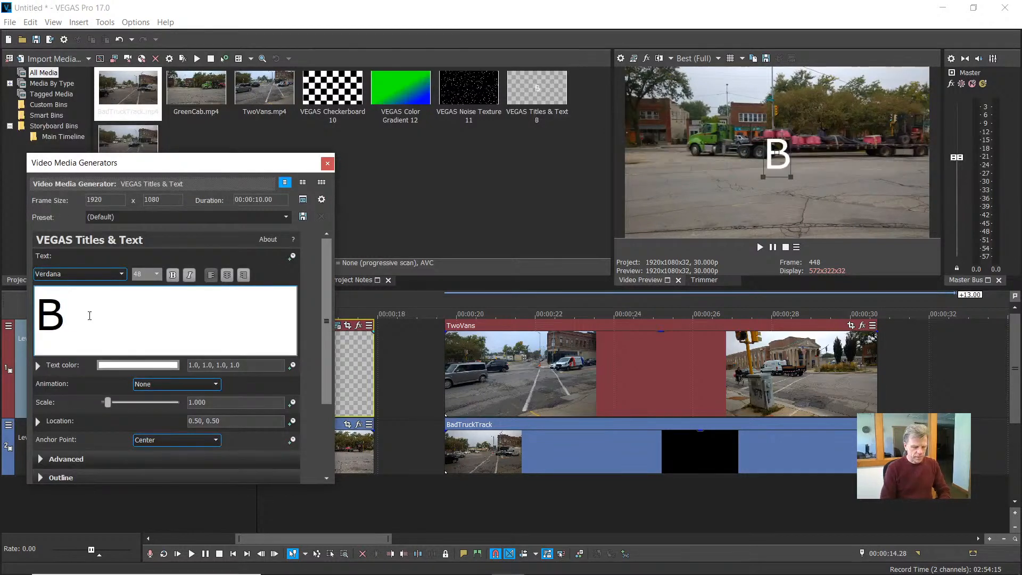
pyautogui.write('IG TRUC')
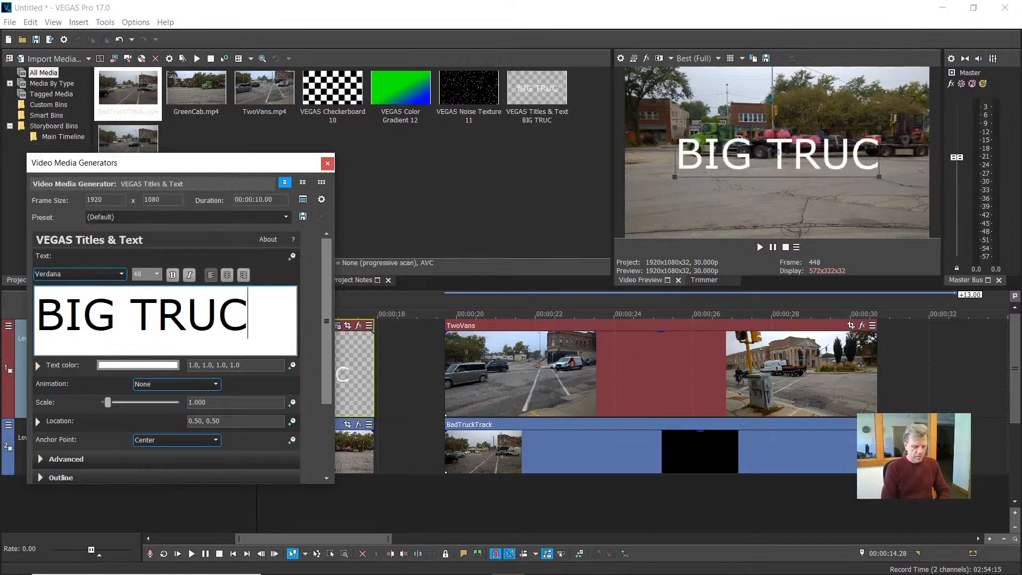
pyautogui.write('K')
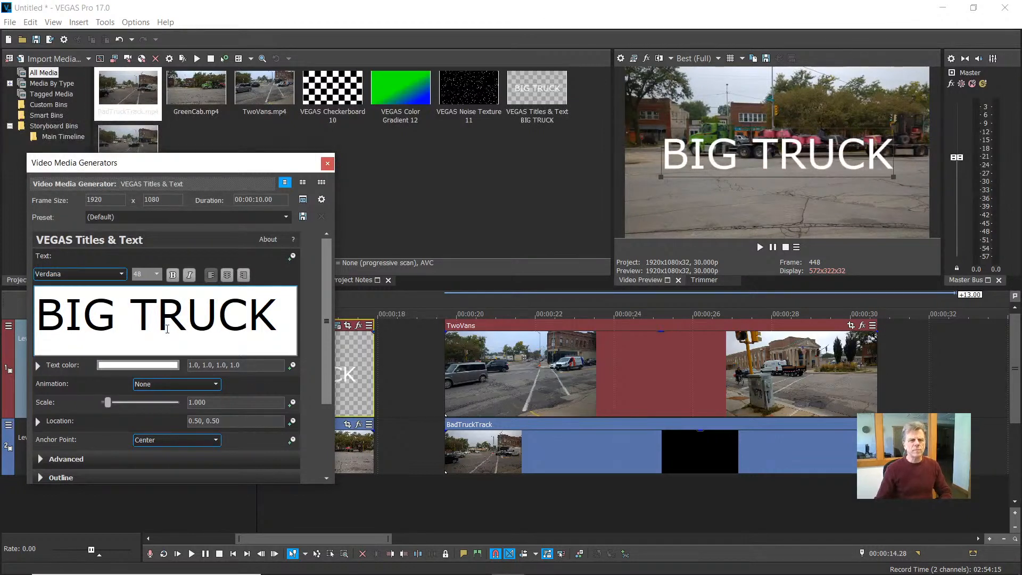
# Set the whole BIG TRUCK text to the Impact font in bold
pyautogui.doubleClick(167, 327)
pyautogui.click(166, 322)
pyautogui.tripleClick(163, 314)
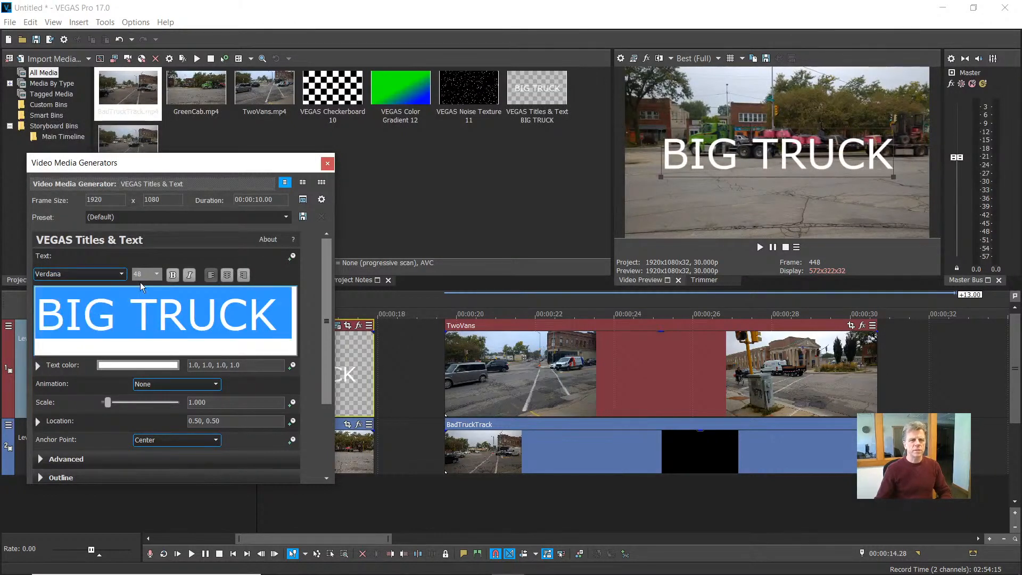
pyautogui.click(121, 273)
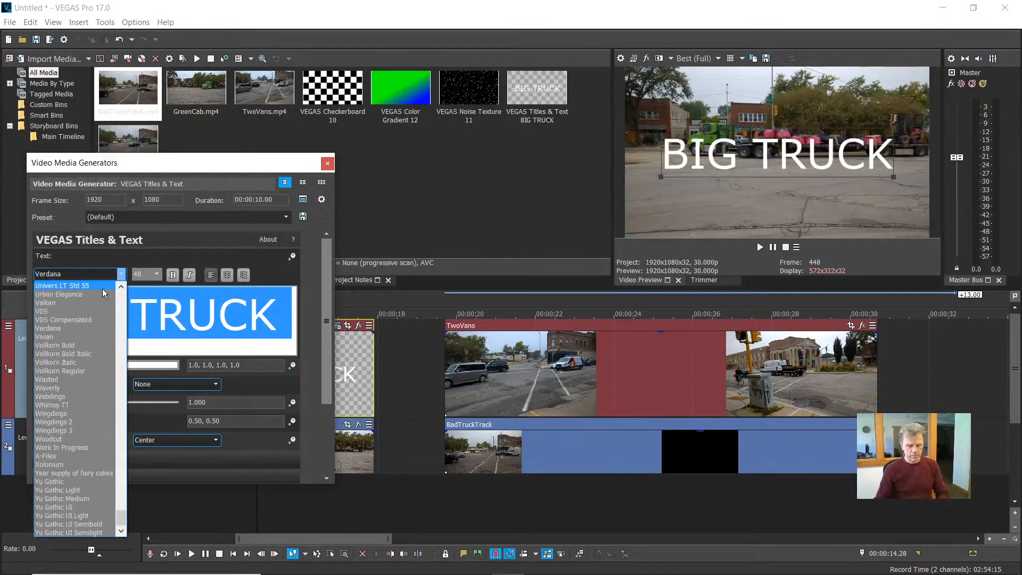
pyautogui.press('i')
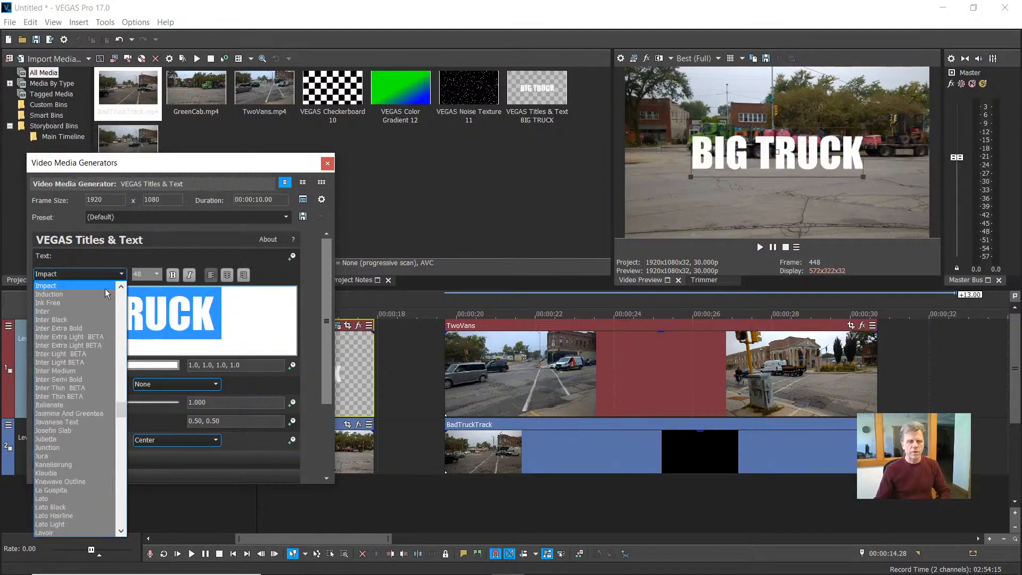
pyautogui.click(47, 286)
pyautogui.click(173, 275)
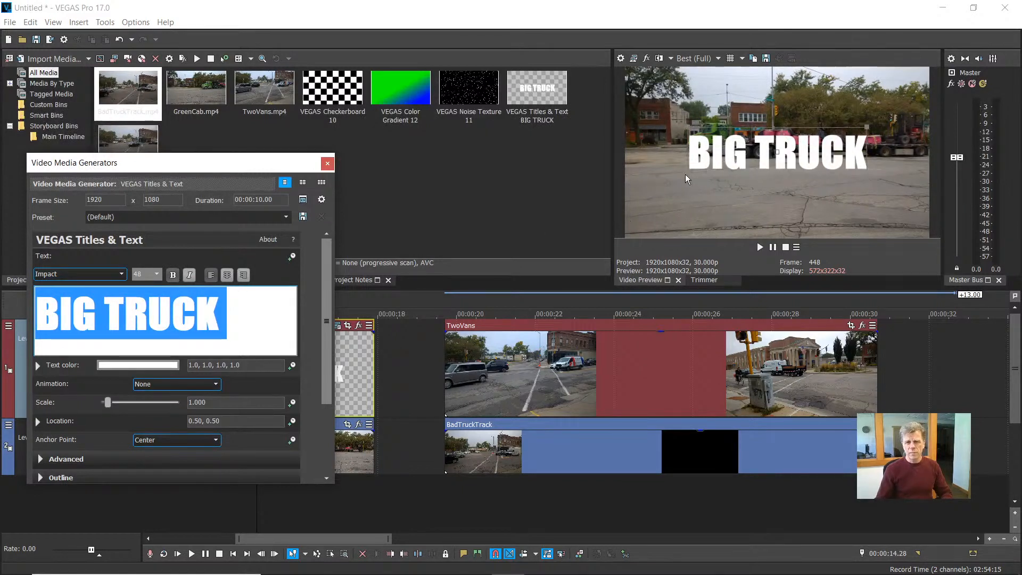
# Enlarge the BIG TRUCK title in the preview to a scale of about 1.555 and place it at about 0.51, 0.58
pyautogui.moveTo(687, 176); pyautogui.dragTo(650, 224)
pyautogui.moveTo(694, 170); pyautogui.dragTo(695, 157)
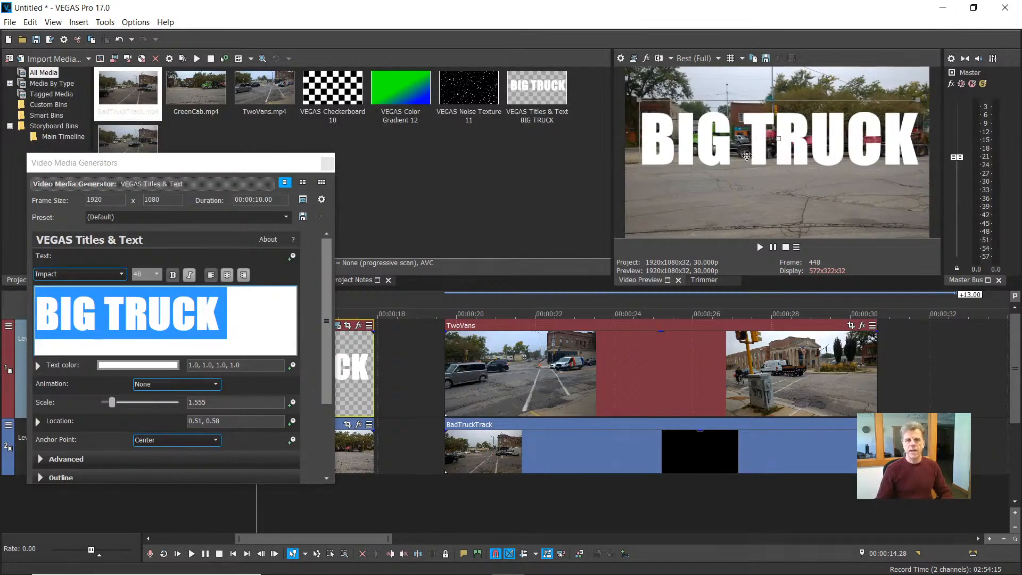
pyautogui.moveTo(219, 168); pyautogui.dragTo(248, 120)
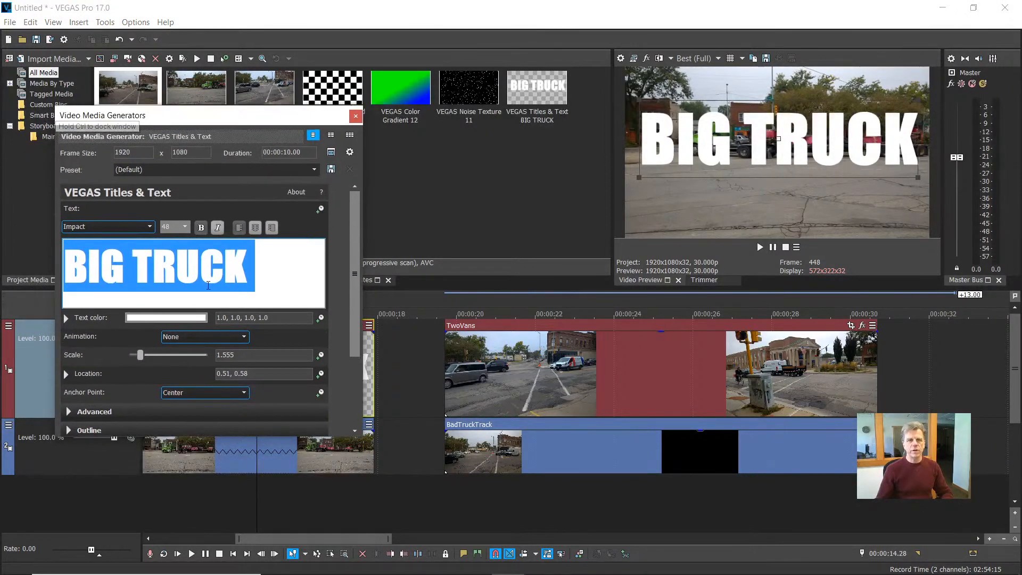
# Make the BIG TRUCK text fully transparent by setting its color to 1.0, 1.0, 1.0, 0.0
pyautogui.click(200, 320)
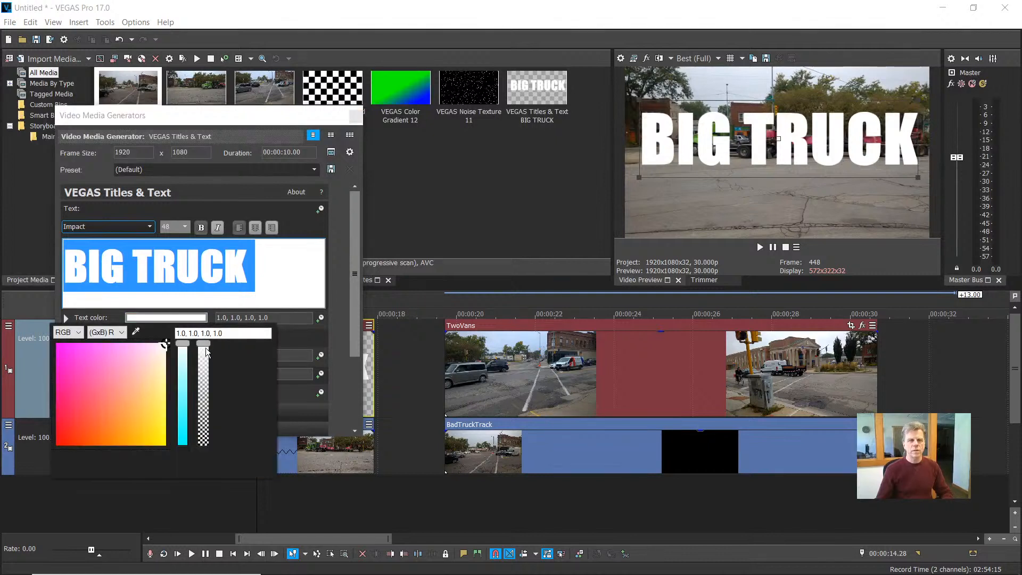
pyautogui.moveTo(207, 351); pyautogui.dragTo(208, 445)
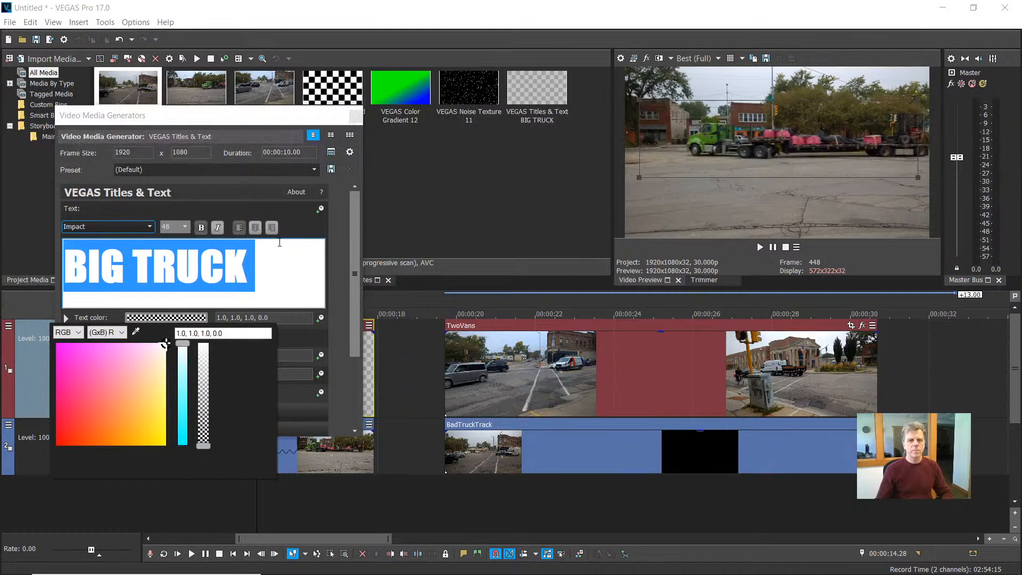
pyautogui.click(271, 265)
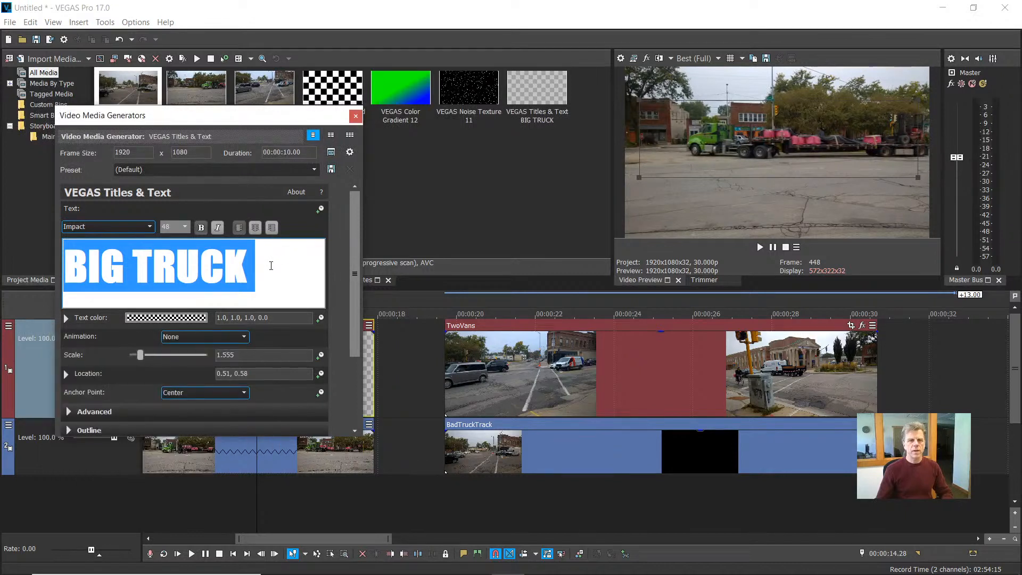
# Give the title a fully opaque black background with the color 0.0, 0.0, 0.0, 1.0
pyautogui.click(68, 412)
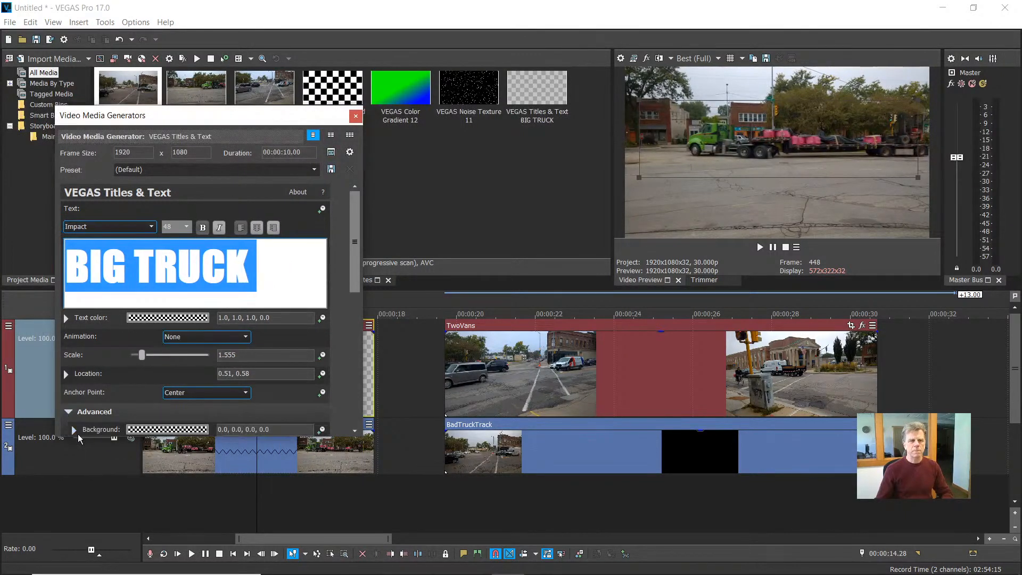
pyautogui.click(167, 432)
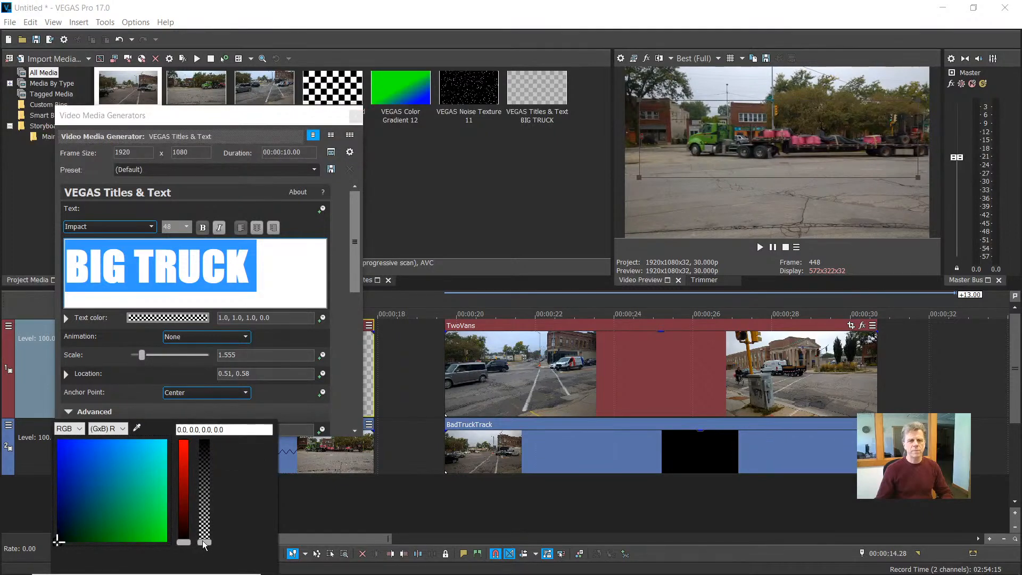
pyautogui.moveTo(203, 543); pyautogui.dragTo(204, 440)
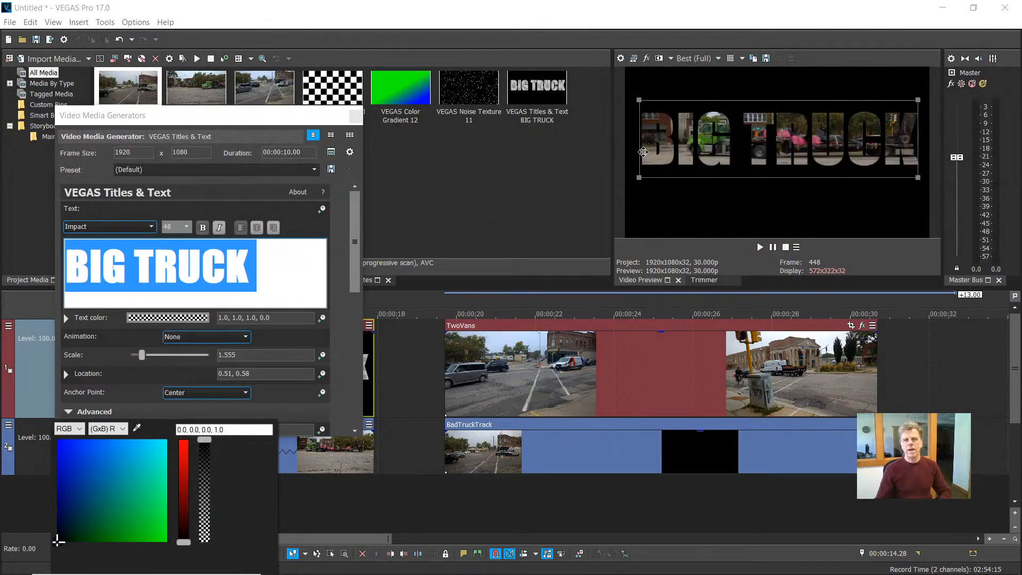
# Play the timeline from 00:00:14.28 to preview the truck footage through the transparent title letters, and stop playback
pyautogui.click(643, 152)
pyautogui.press('space')
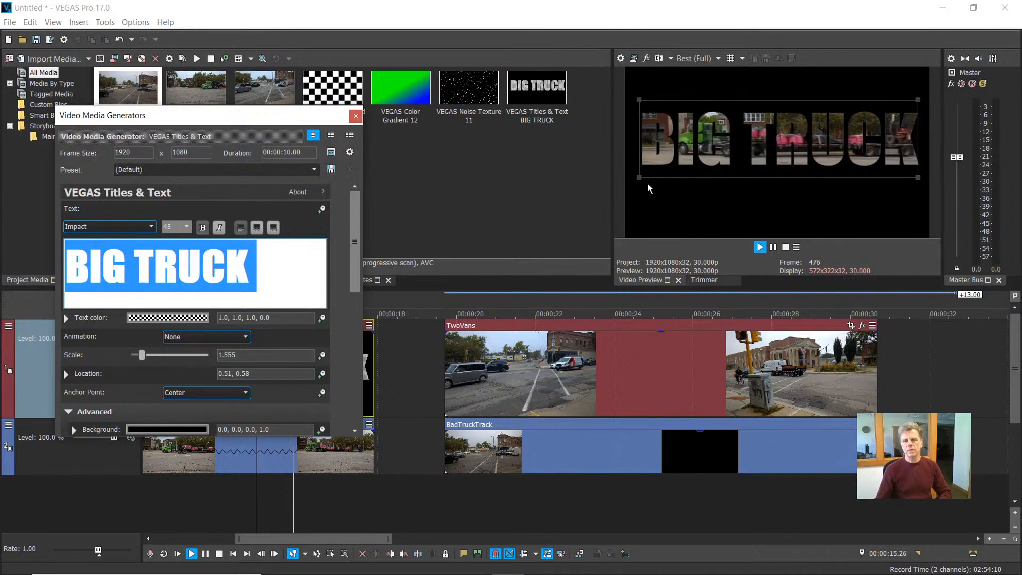
pyautogui.press('space')
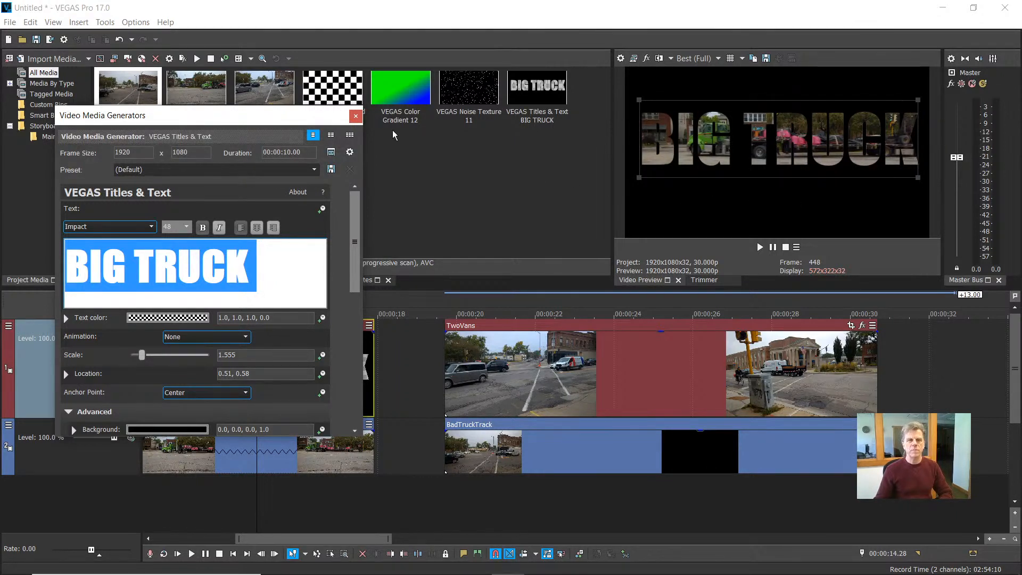
# Set the title's text color to opaque white (1.0, 1.0, 1.0, 1.0) and close the generator settings
pyautogui.click(206, 318)
pyautogui.moveTo(207, 447); pyautogui.dragTo(214, 316)
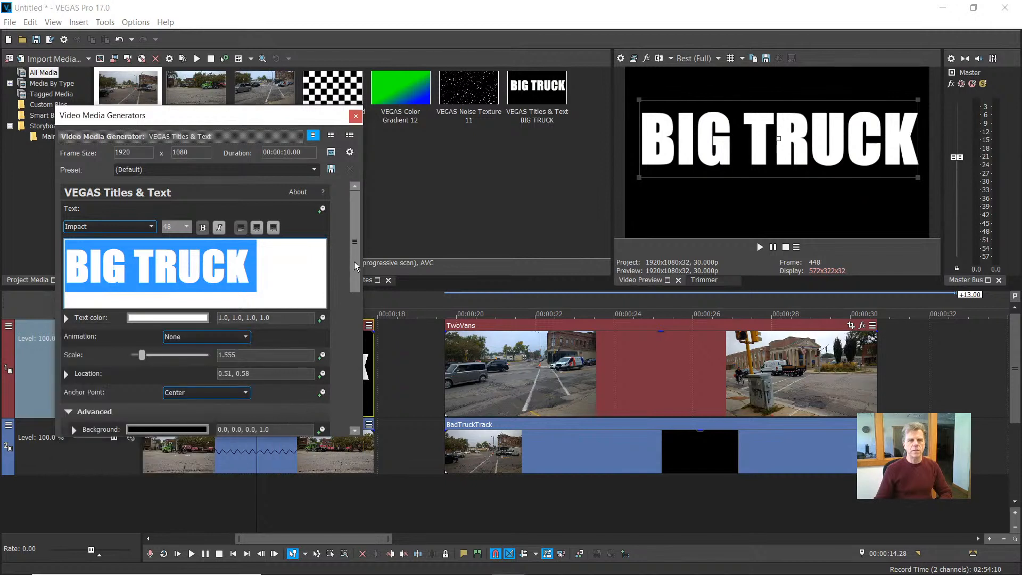
pyautogui.click(166, 429)
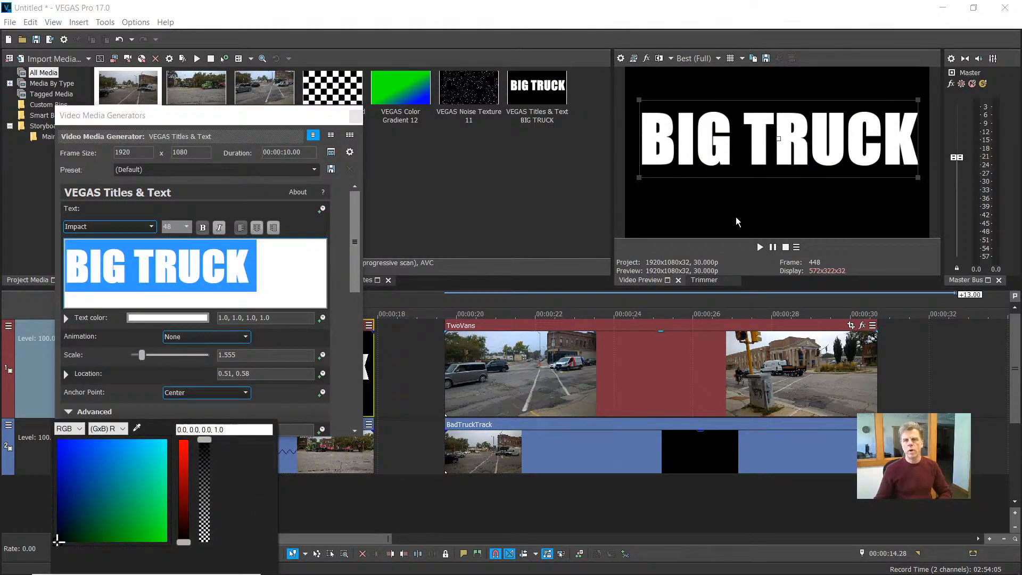
pyautogui.click(356, 117)
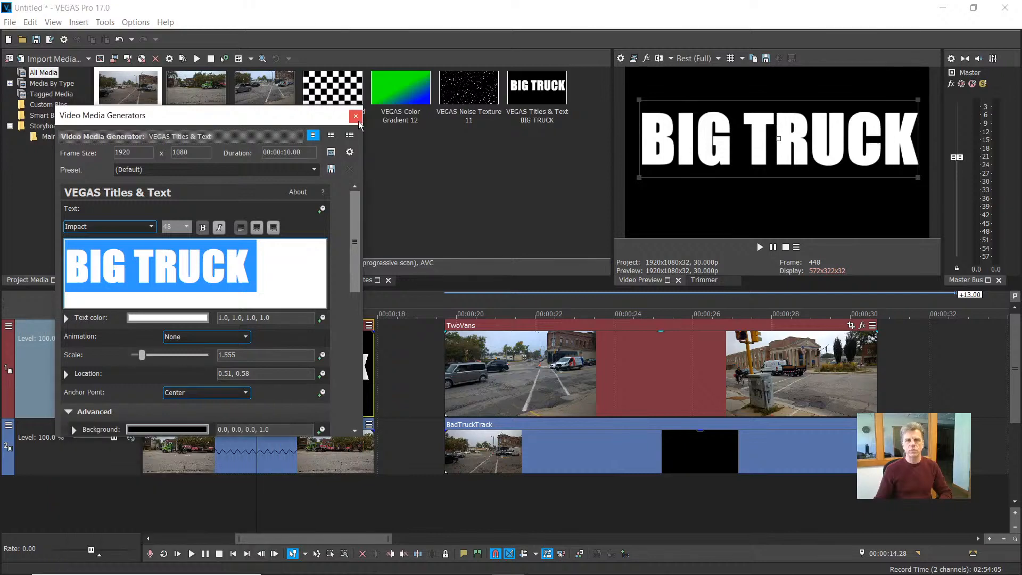
pyautogui.click(355, 117)
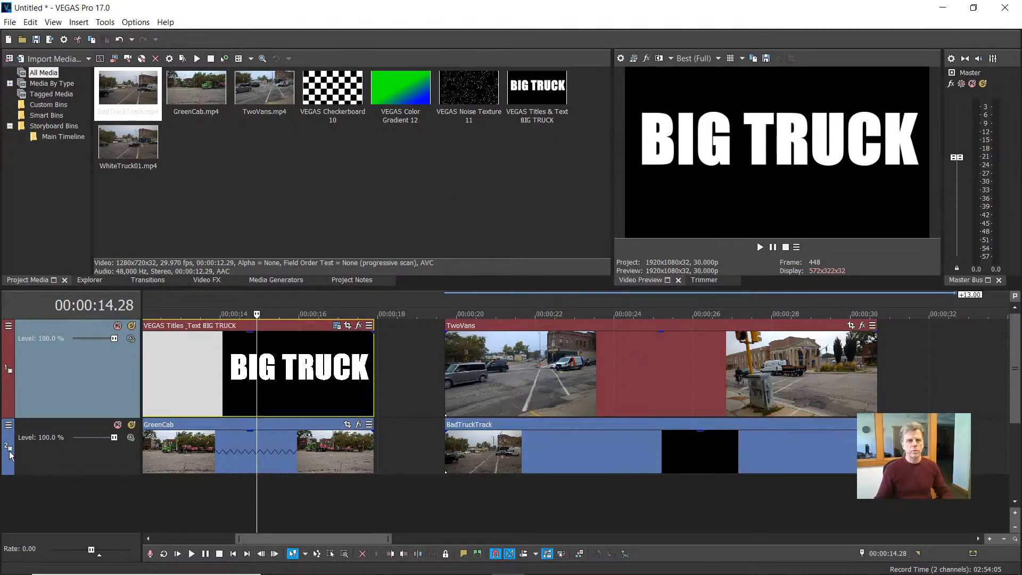
# Add the Wood preset of the Noise Texture generator on a new third track beneath GreenCab, accepting its default settings
pyautogui.click(276, 280)
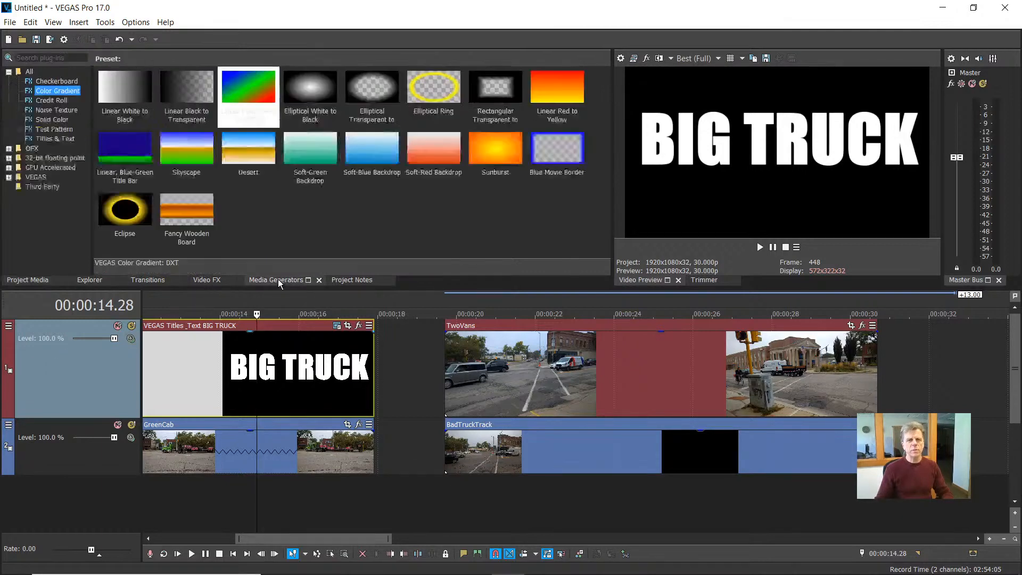
pyautogui.click(41, 113)
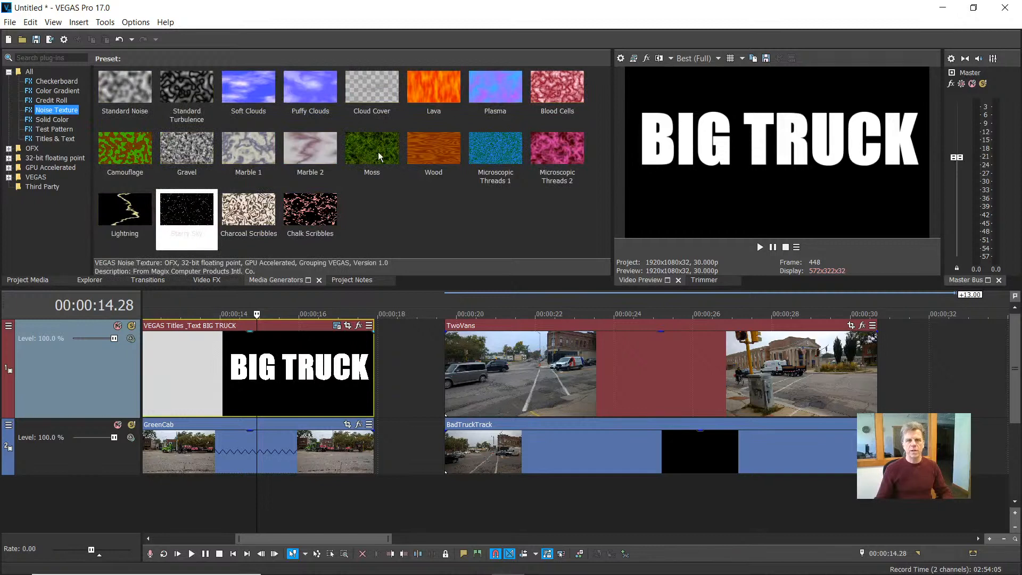
pyautogui.moveTo(440, 144); pyautogui.dragTo(97, 514)
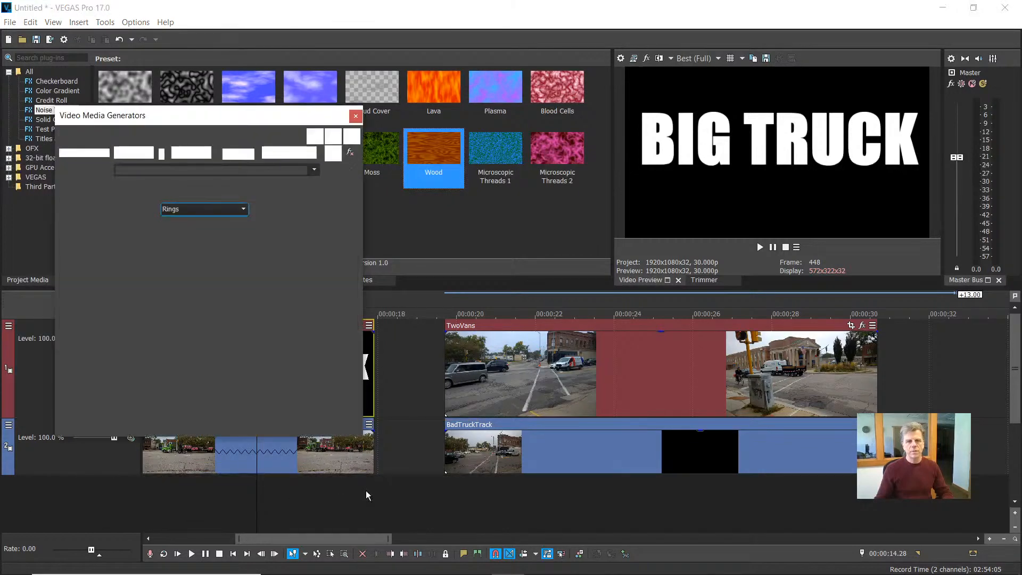
pyautogui.moveTo(314, 508); pyautogui.dragTo(274, 511)
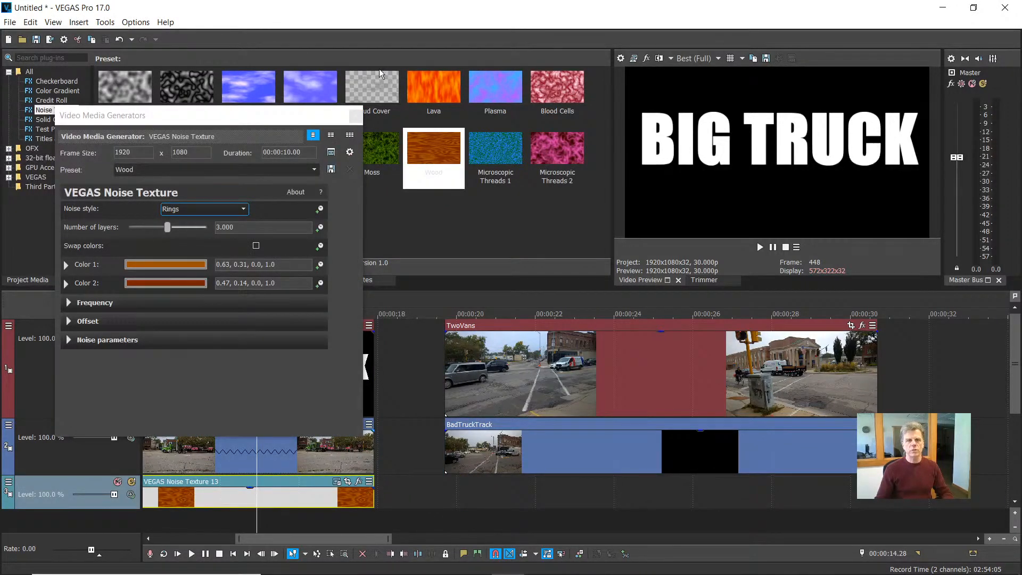
pyautogui.click(356, 115)
# Place the cursor over the BIG TRUCK title at 00:00:11.28
pyautogui.click(245, 372)
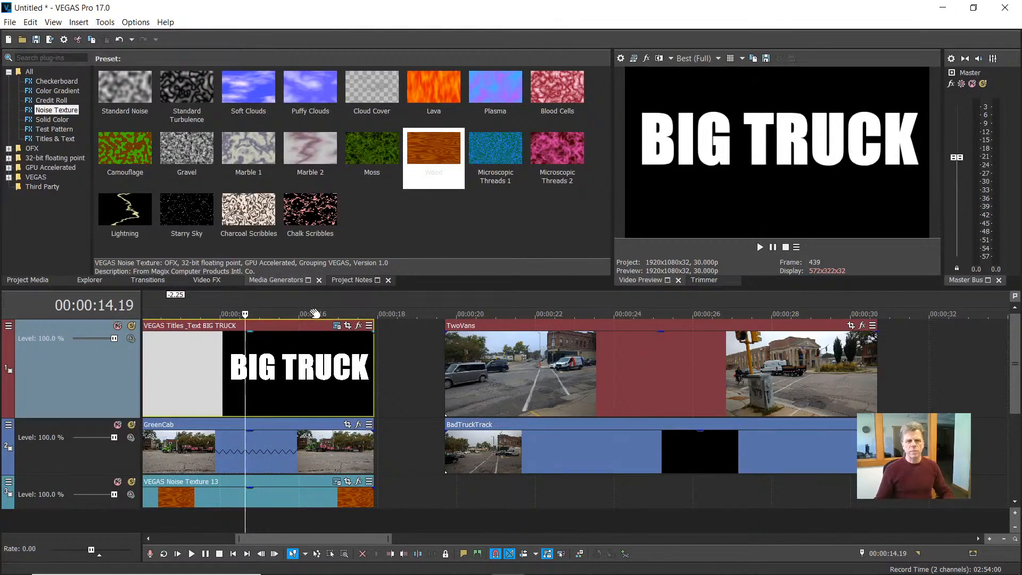
pyautogui.moveTo(393, 315); pyautogui.dragTo(639, 293)
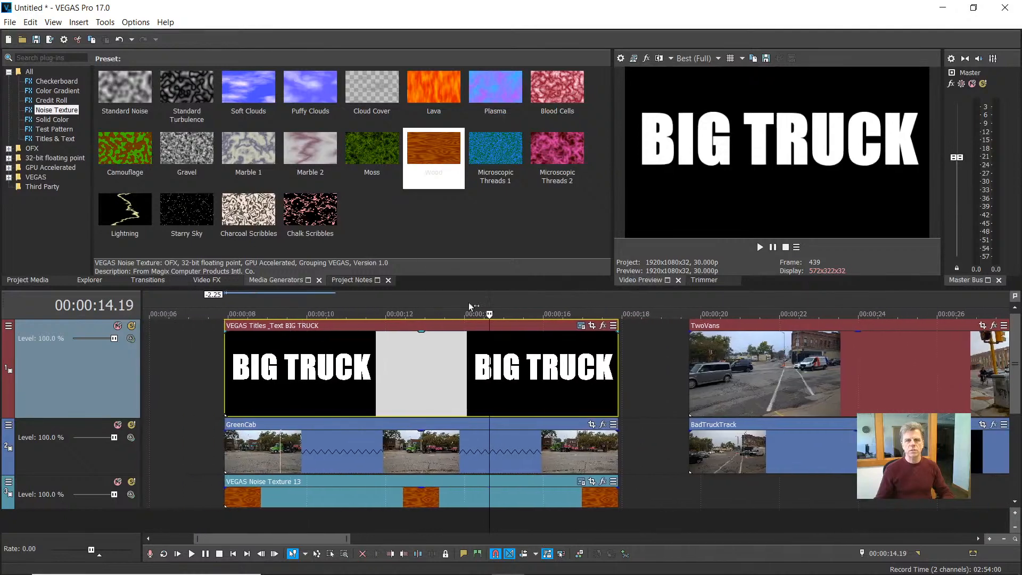
pyautogui.click(383, 303)
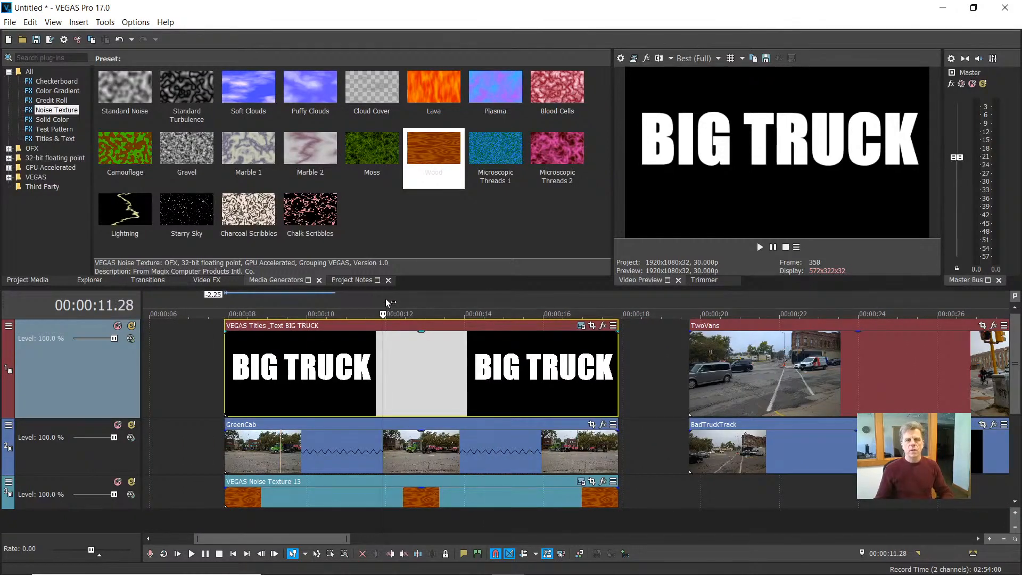
# Apply the default Mask Generator effect, using Luminance, to the BIG TRUCK title event and close the effect settings
pyautogui.click(210, 280)
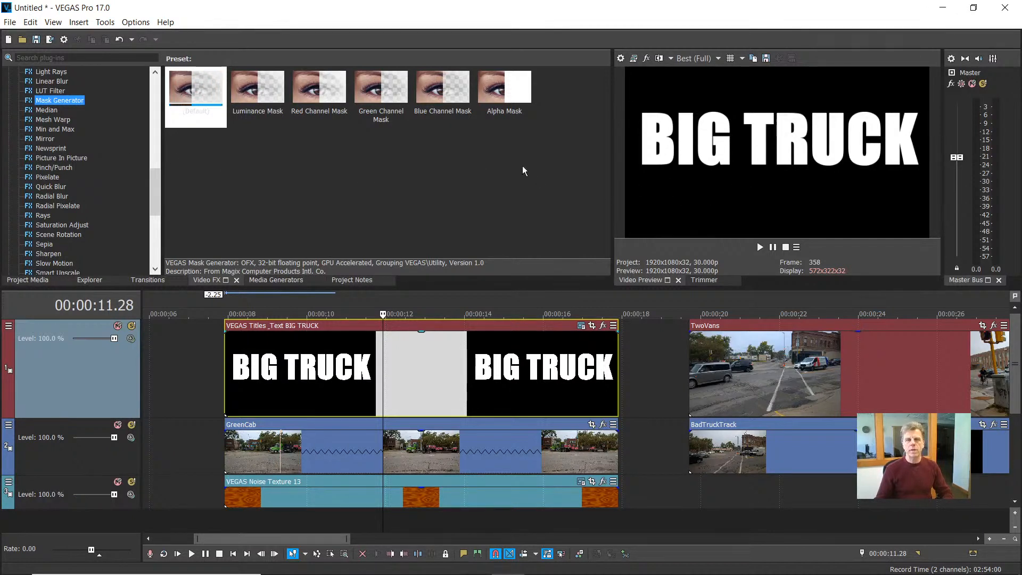
pyautogui.moveTo(195, 87); pyautogui.dragTo(338, 369)
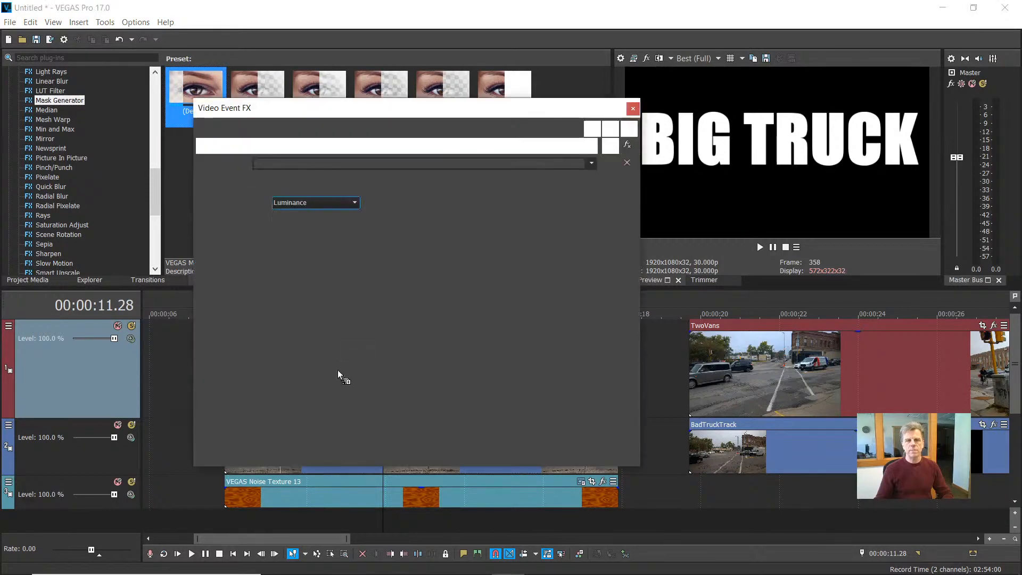
pyautogui.click(633, 109)
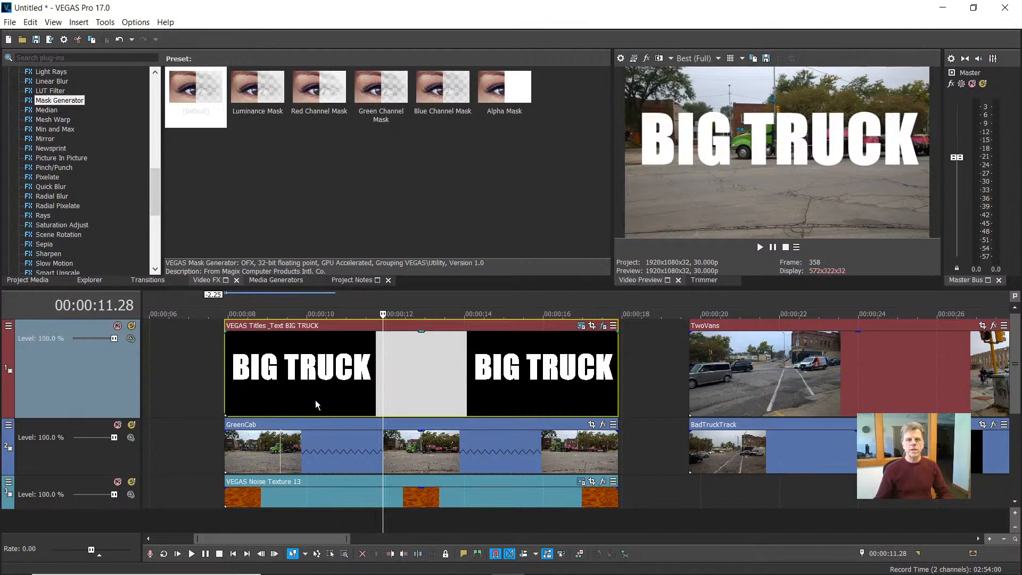
pyautogui.click(130, 339)
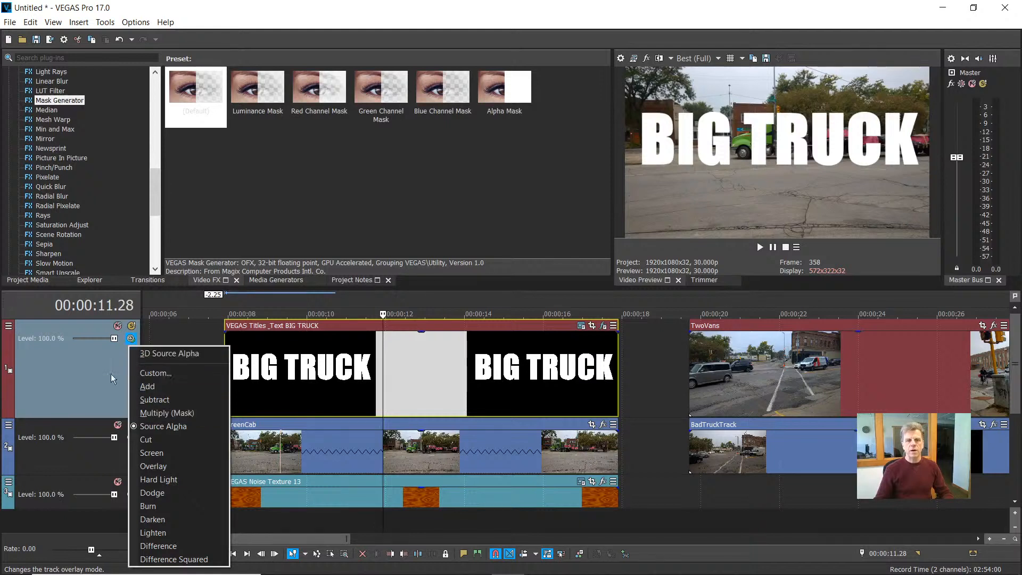
pyautogui.click(93, 379)
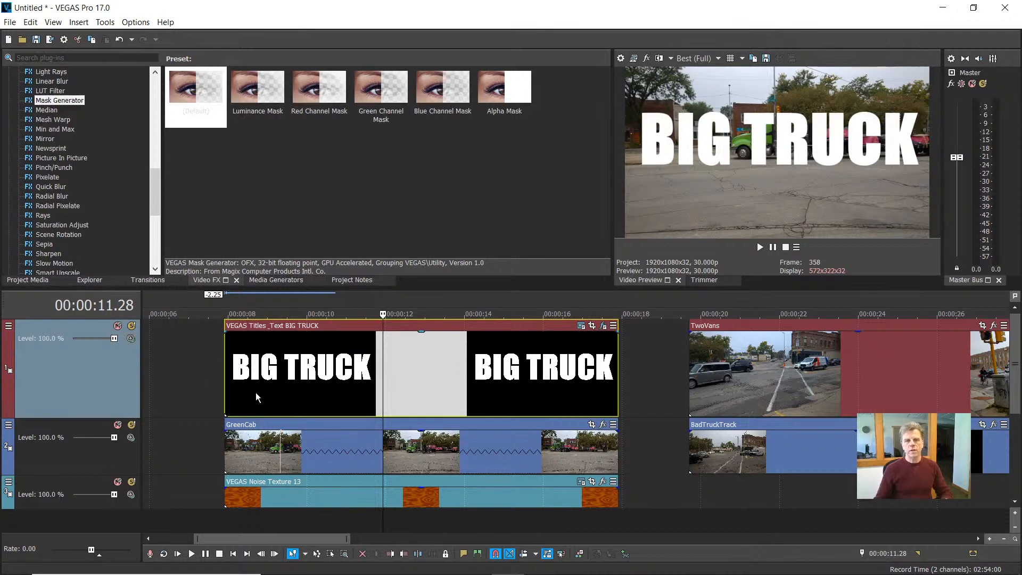
# Set the BIG TRUCK title track's compositing mode to Multiply (Mask) and make the GreenCab track its compositing child
pyautogui.click(131, 338)
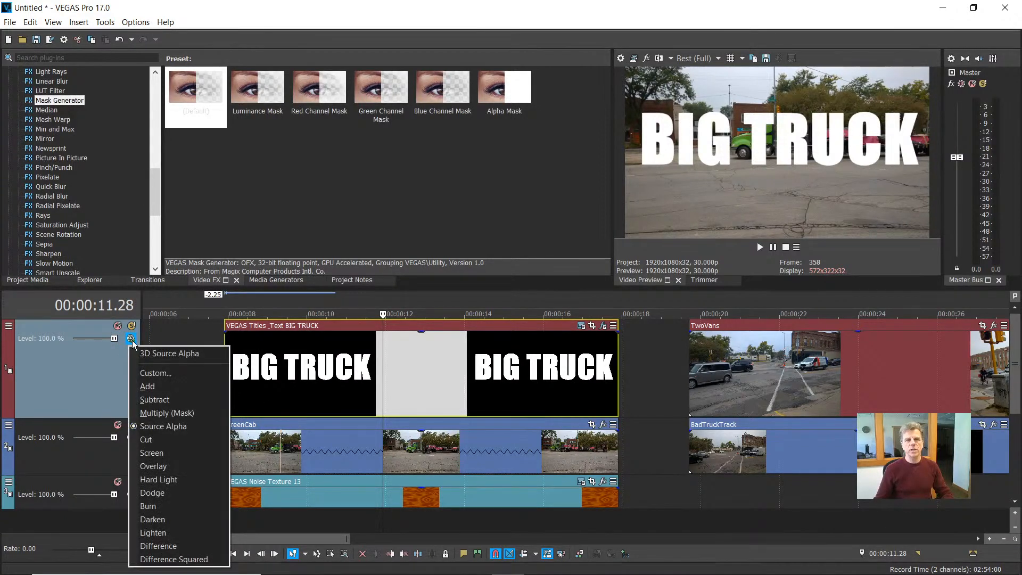
pyautogui.click(145, 413)
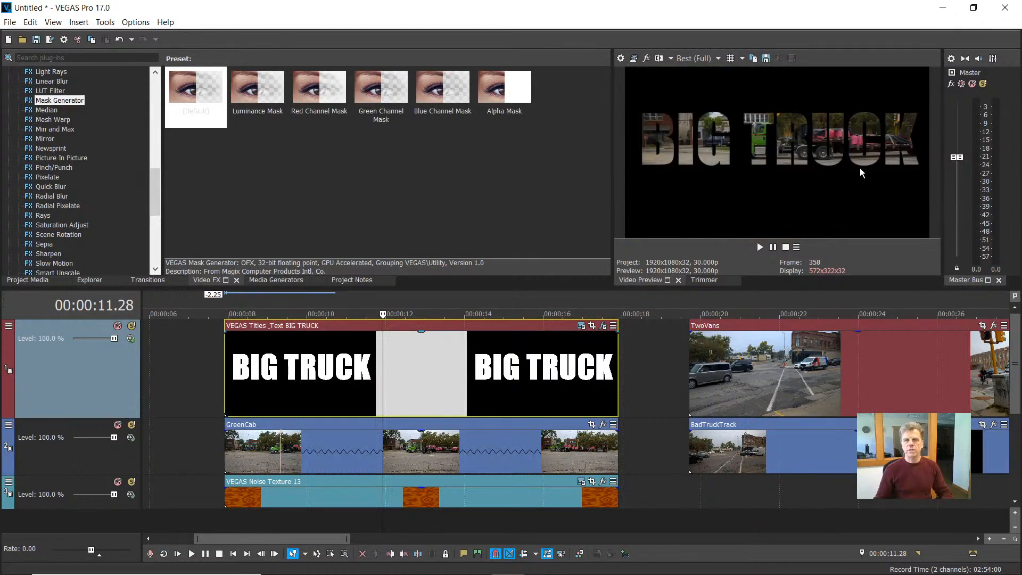
pyautogui.press('space')
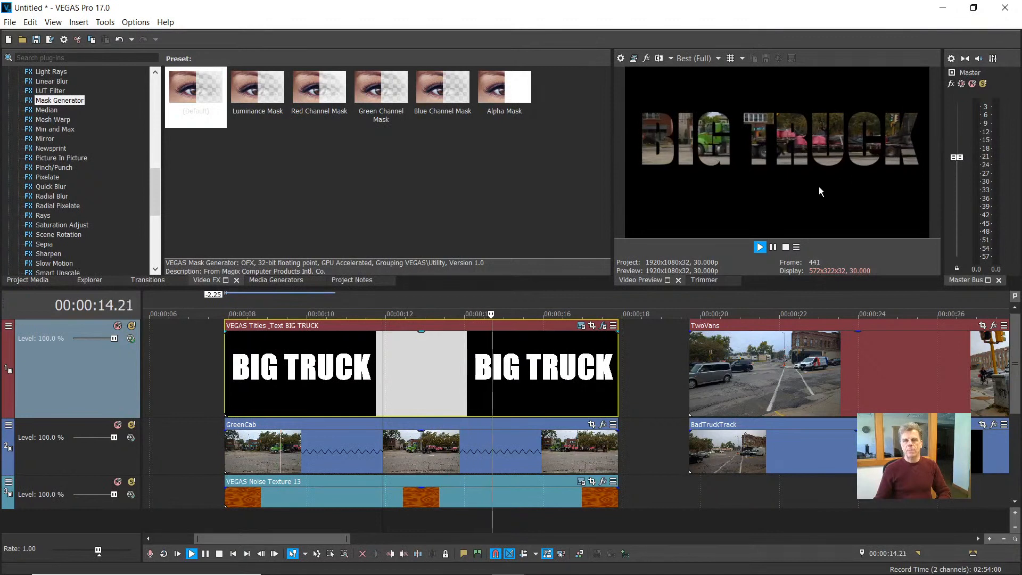
pyautogui.press('space')
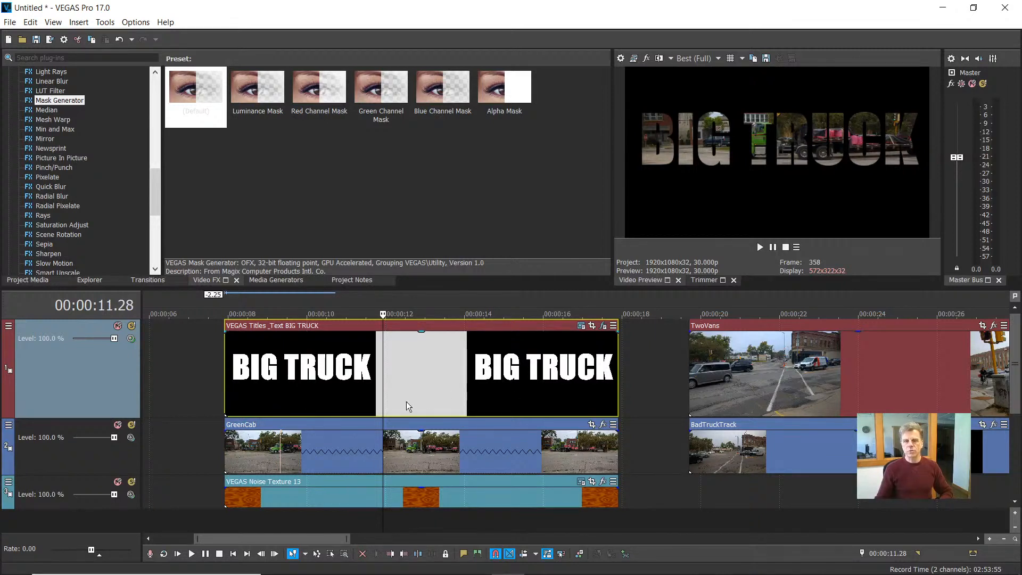
pyautogui.click(8, 425)
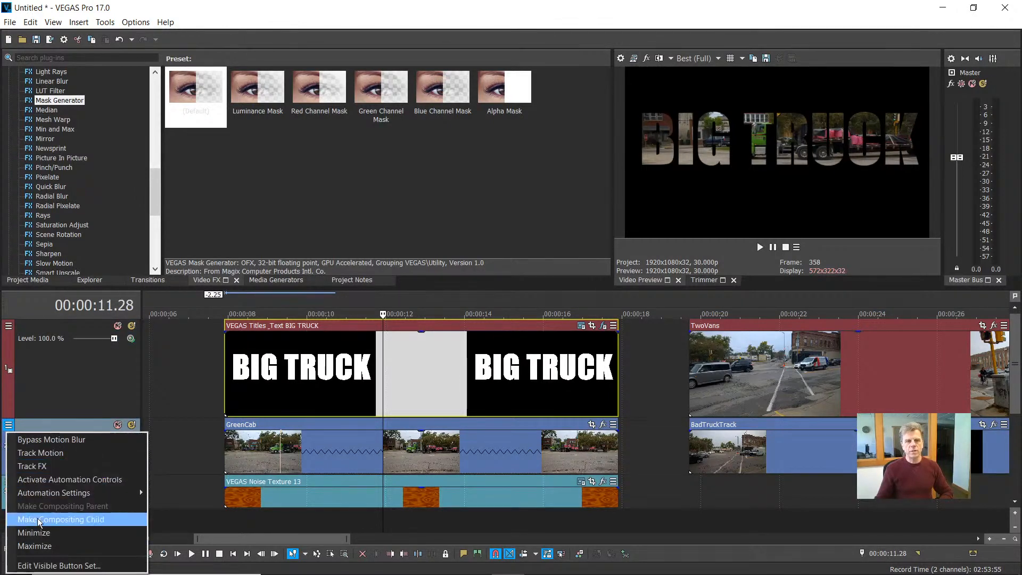
pyautogui.click(83, 520)
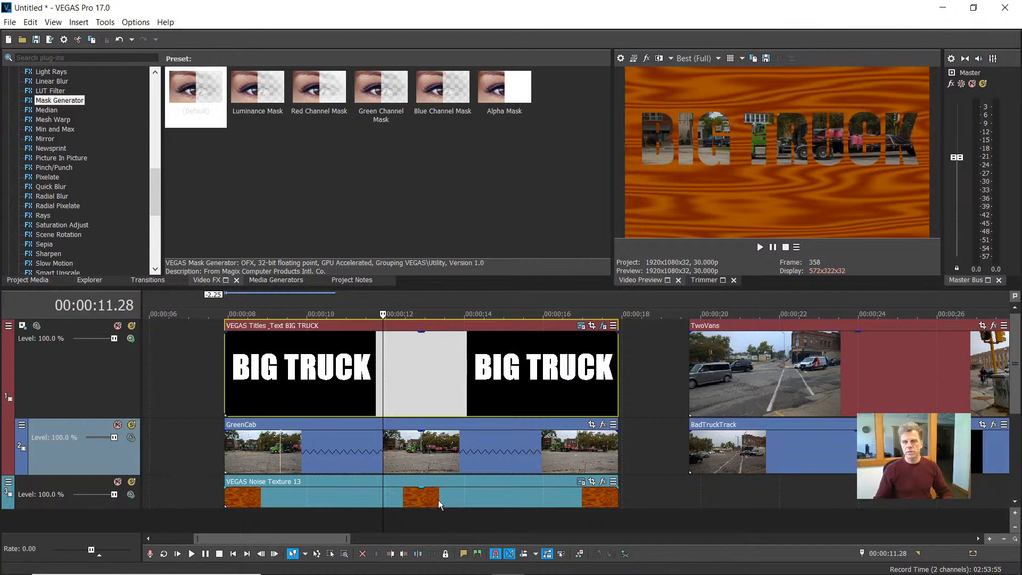
# Swap the wood texture beneath the BIG TRUCK title for the BadTruckTrack clip and view the composite at 00:00:10.03
pyautogui.moveTo(447, 500); pyautogui.dragTo(717, 489)
pyautogui.moveTo(787, 453); pyautogui.dragTo(322, 510)
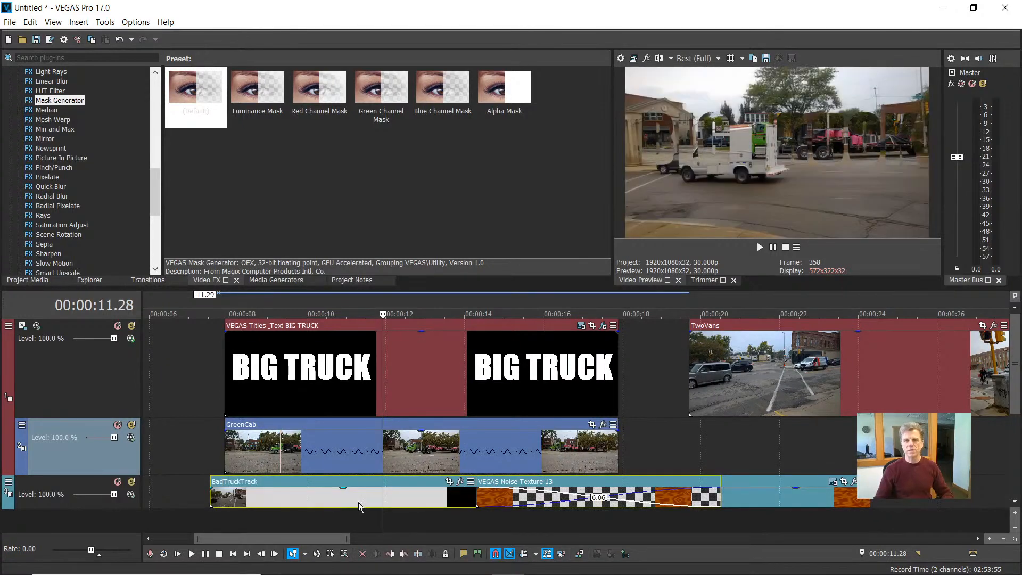
pyautogui.click(311, 391)
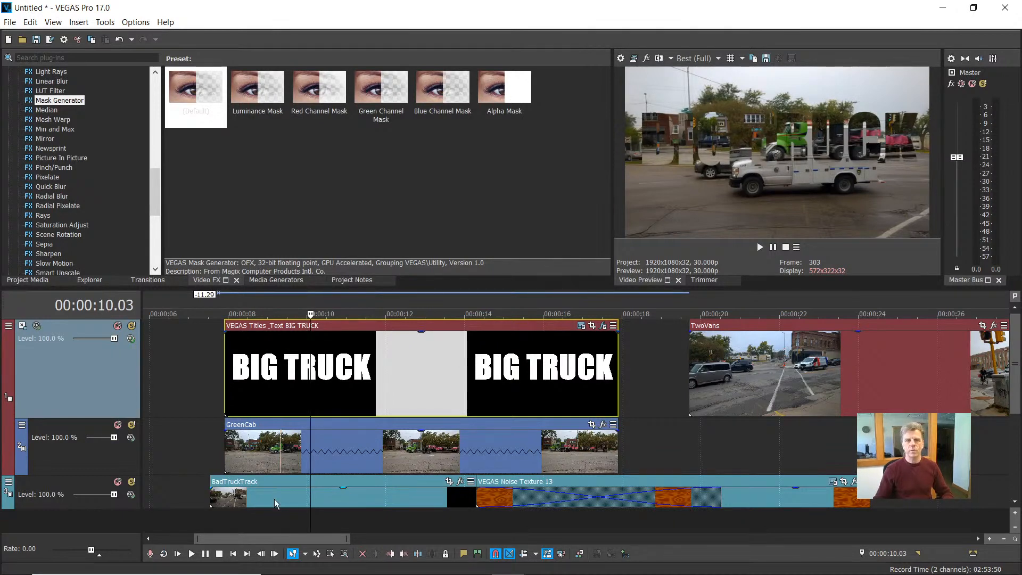
# Return the BadTruckTrack clip to the second track beneath TwoVans and realign the Noise Texture event beneath the title
pyautogui.moveTo(275, 503); pyautogui.dragTo(830, 441)
pyautogui.moveTo(657, 503); pyautogui.dragTo(404, 506)
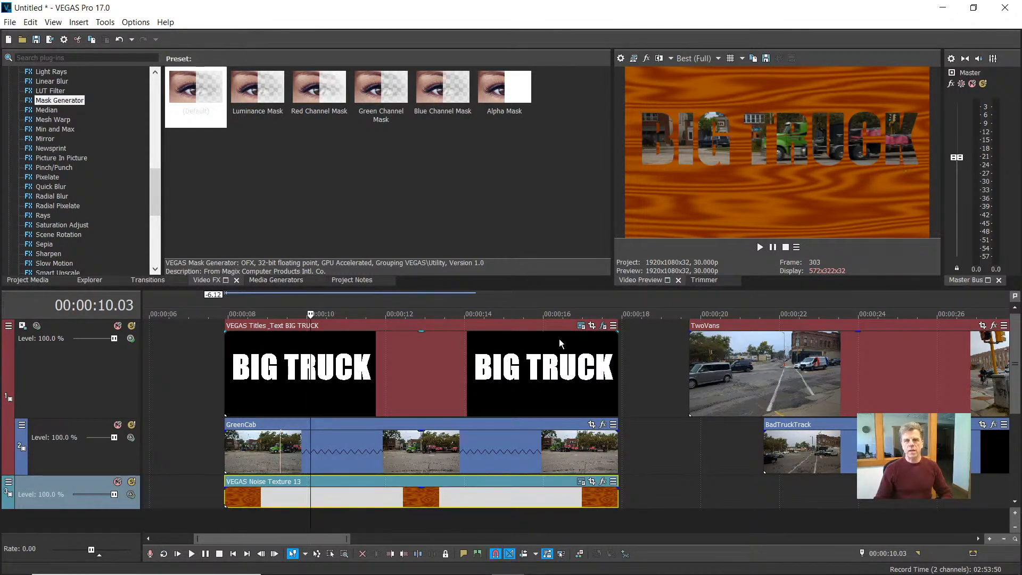
# Examine the Shadow options in the BIG TRUCK title's generator settings and close them
pyautogui.click(581, 325)
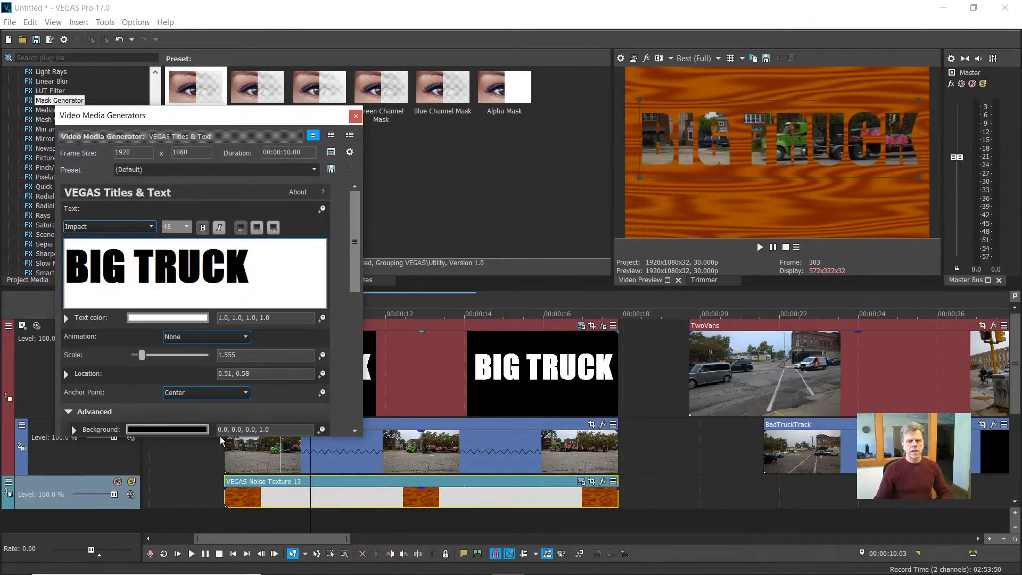
pyautogui.moveTo(263, 437); pyautogui.dragTo(263, 498)
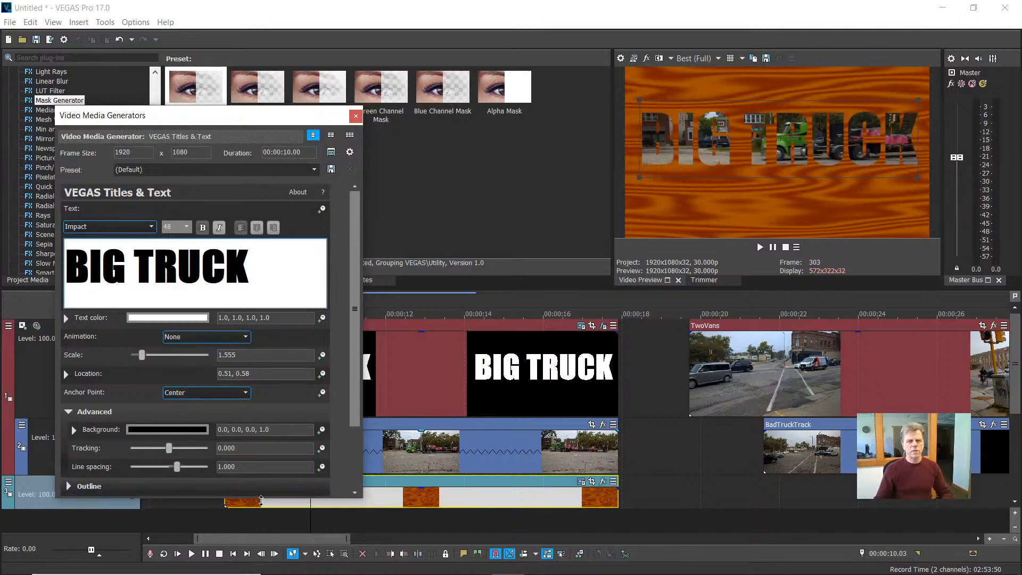
pyautogui.click(69, 413)
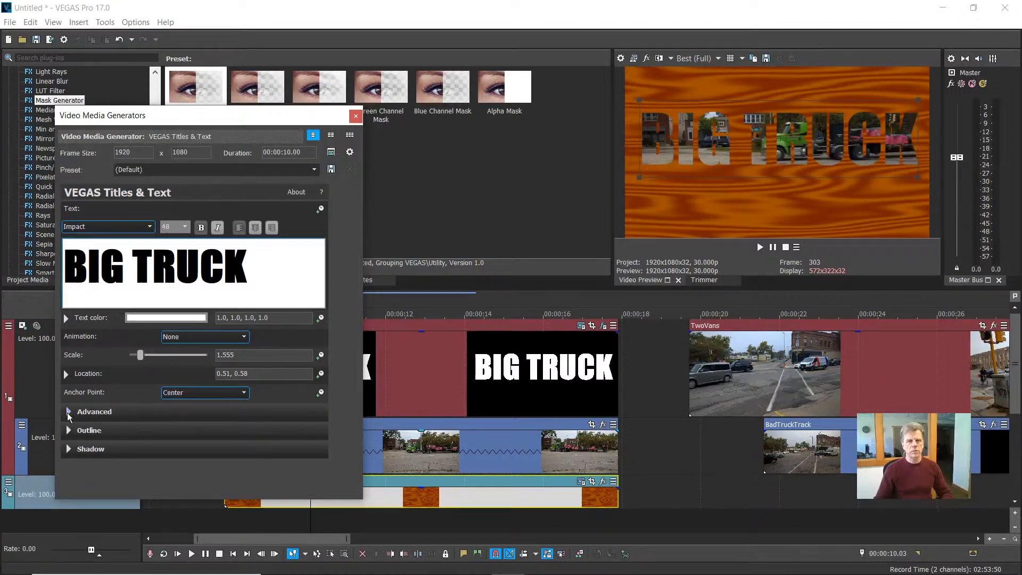
pyautogui.click(70, 450)
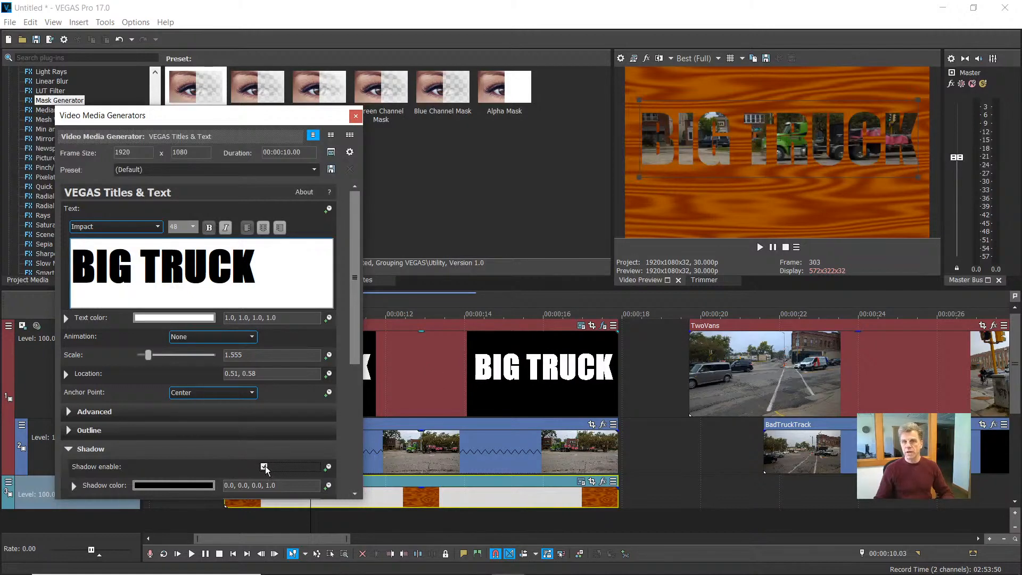
pyautogui.click(356, 117)
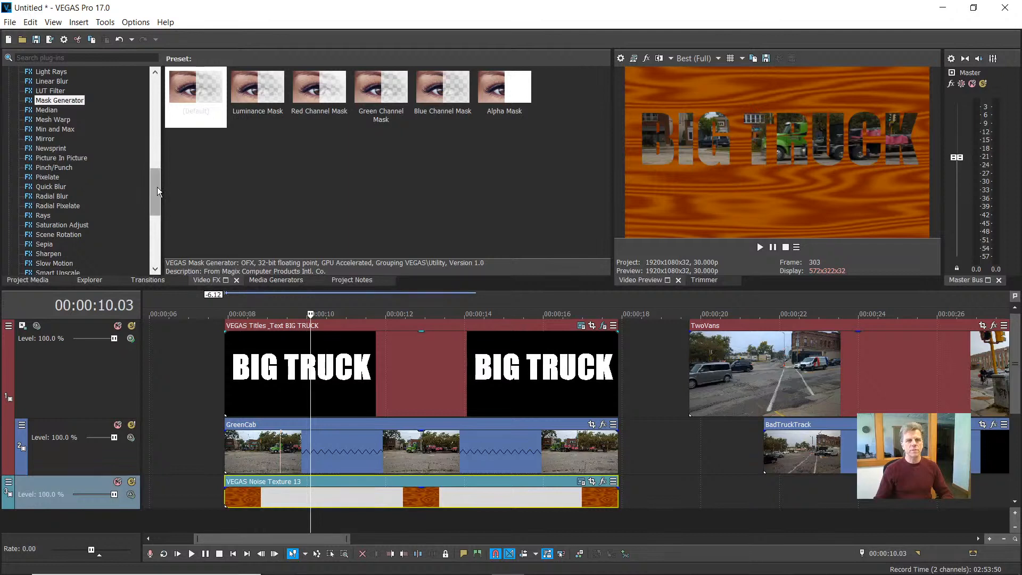
# Apply the default Layer Dimensionality effect to the BIG TRUCK title event
pyautogui.moveTo(156, 187); pyautogui.dragTo(154, 165)
pyautogui.click(62, 119)
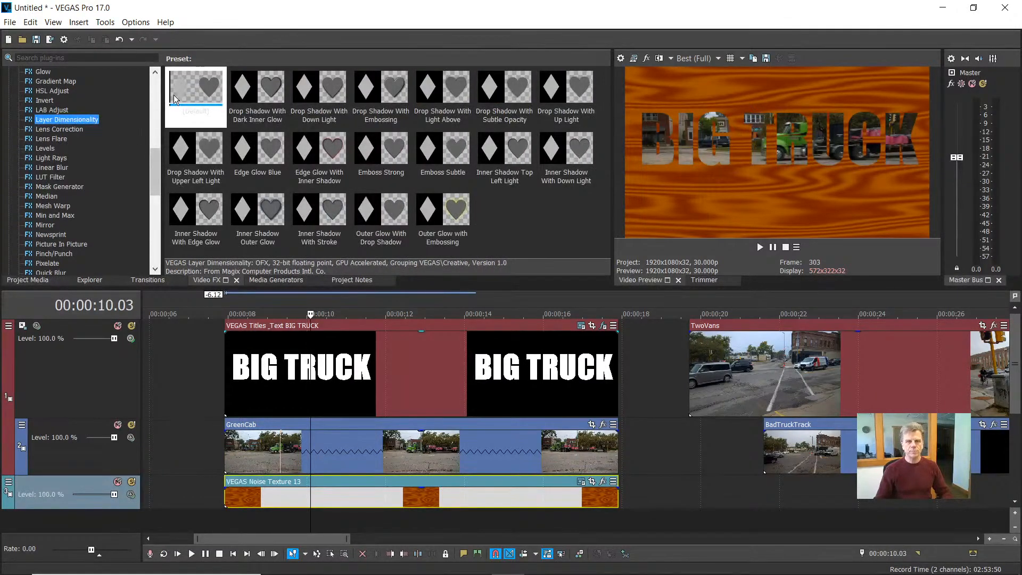
pyautogui.moveTo(191, 93); pyautogui.dragTo(413, 370)
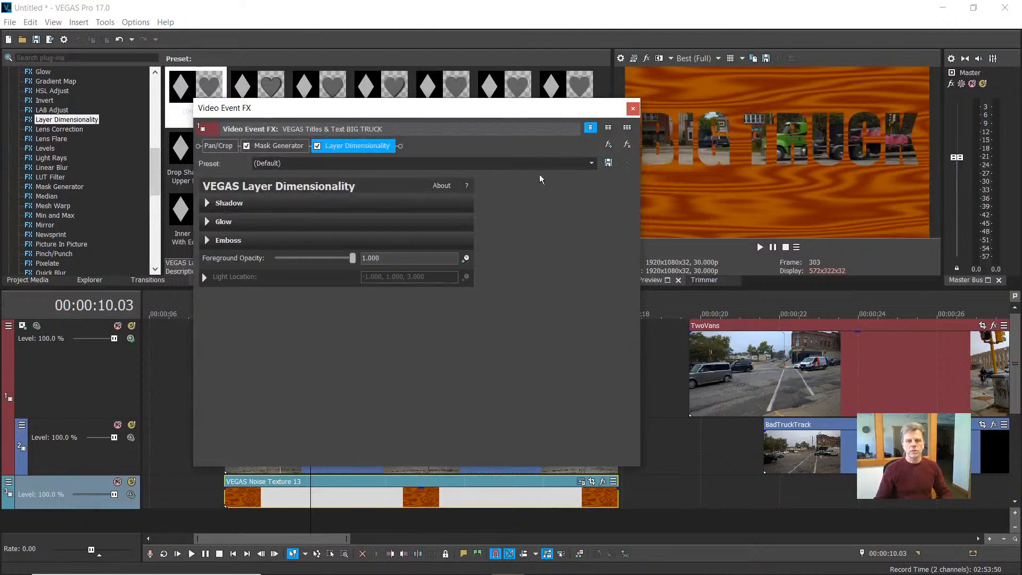
# Try the Drop Shadow With Dark Inner Glow preset for the title's Layer Dimensionality effect
pyautogui.click(593, 163)
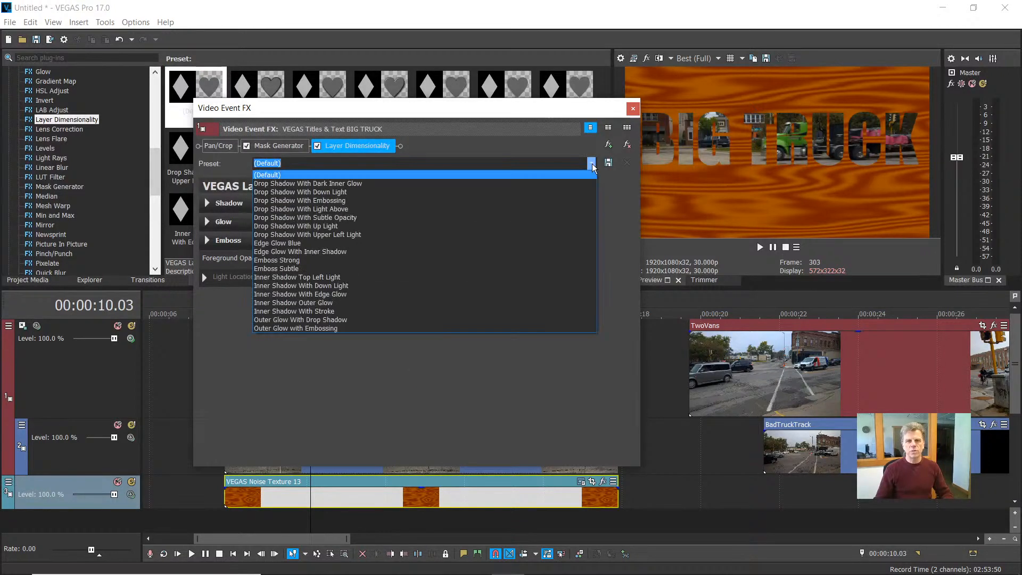
pyautogui.click(307, 186)
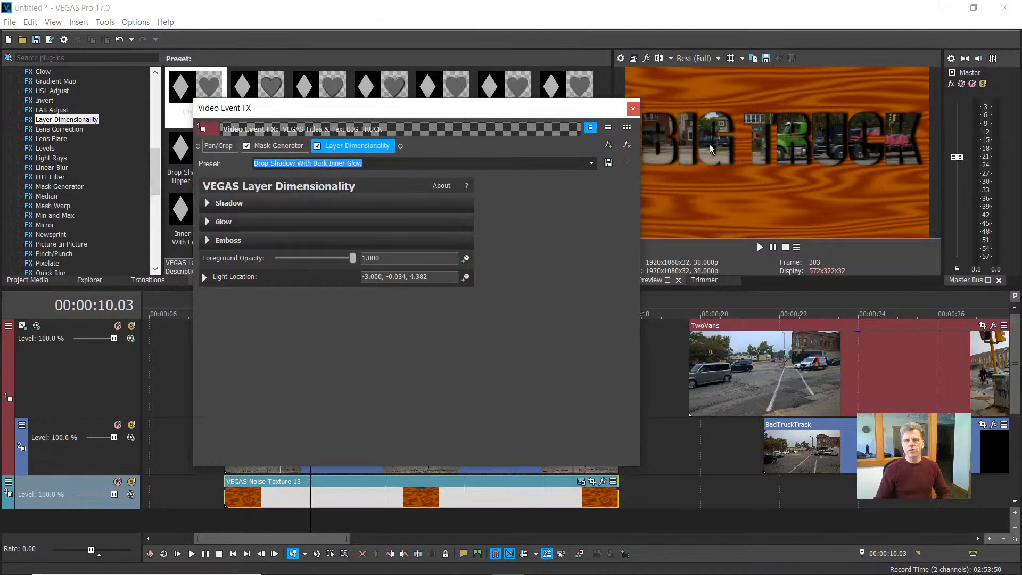
pyautogui.moveTo(583, 113); pyautogui.dragTo(551, 88)
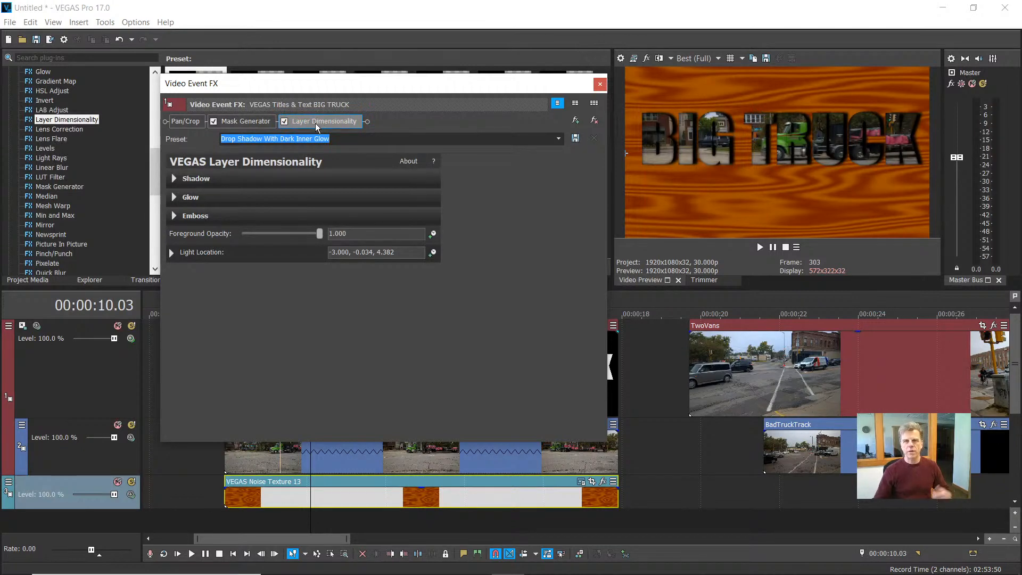
# Set the title's Layer Dimensionality preset to Emboss Strong
pyautogui.click(558, 139)
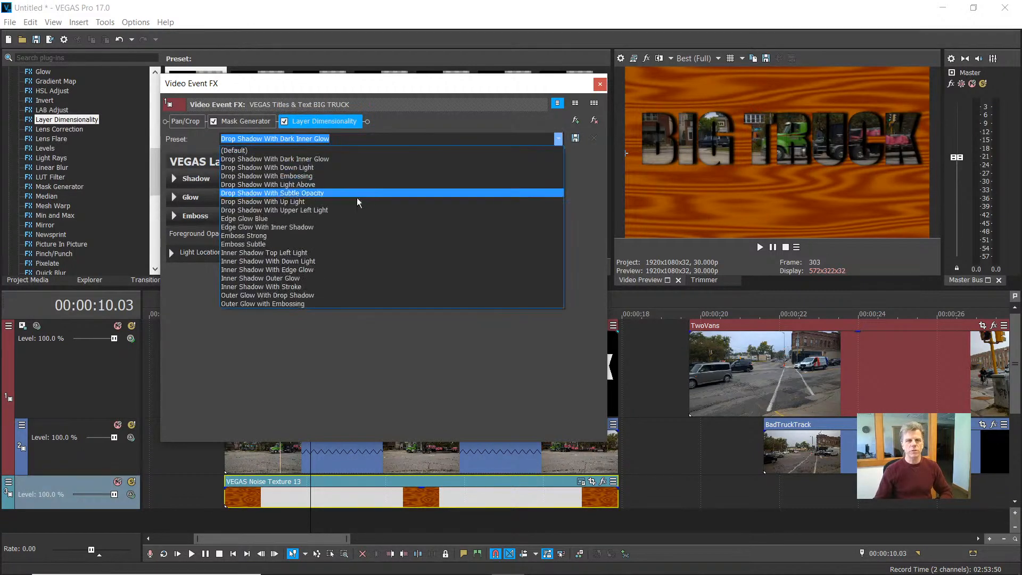
pyautogui.click(273, 238)
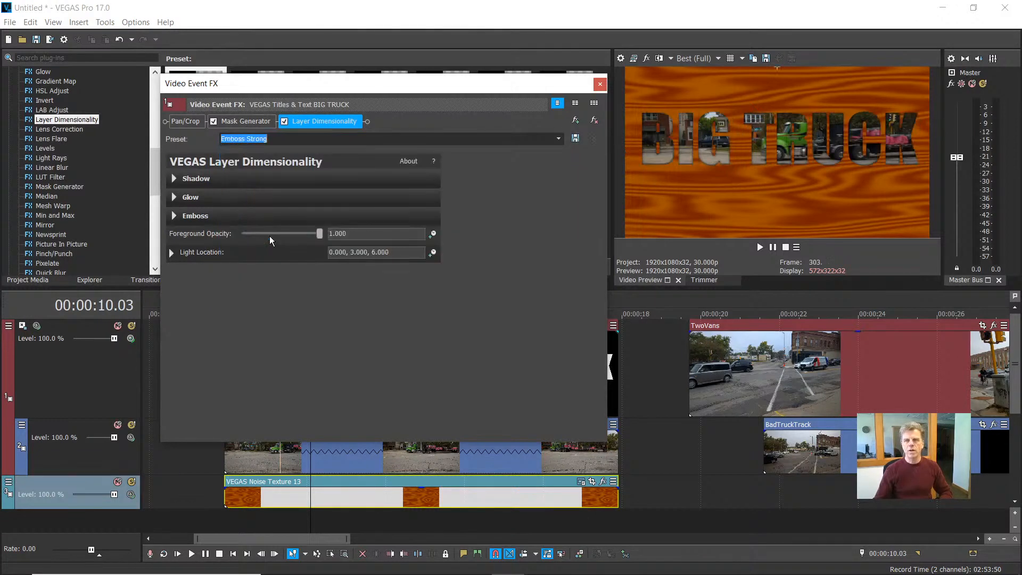
# Play the embossed composite in a detached, enlarged Video Preview, dock the preview again, and close the effect settings
pyautogui.click(650, 284)
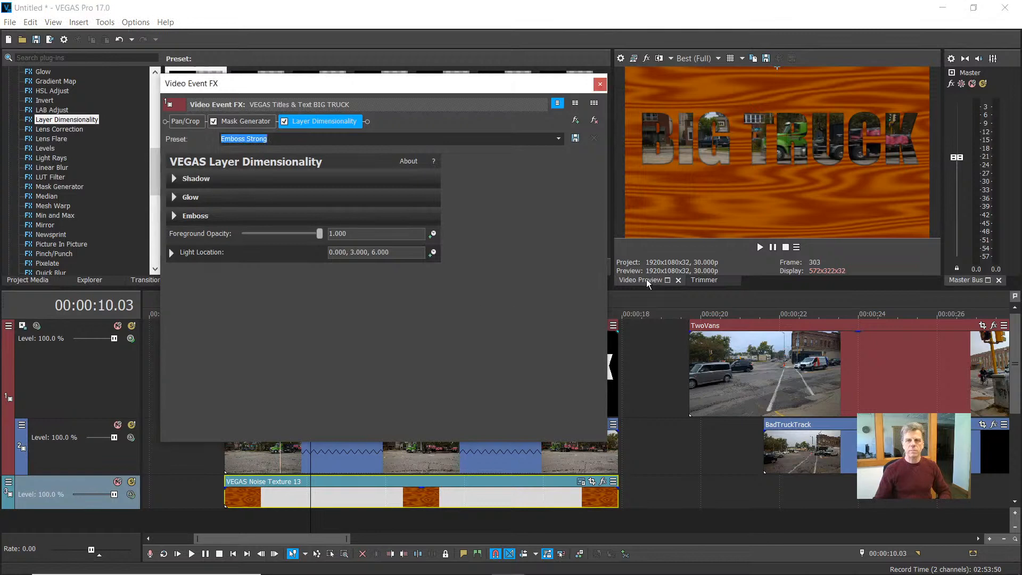
pyautogui.moveTo(646, 280); pyautogui.dragTo(132, 84)
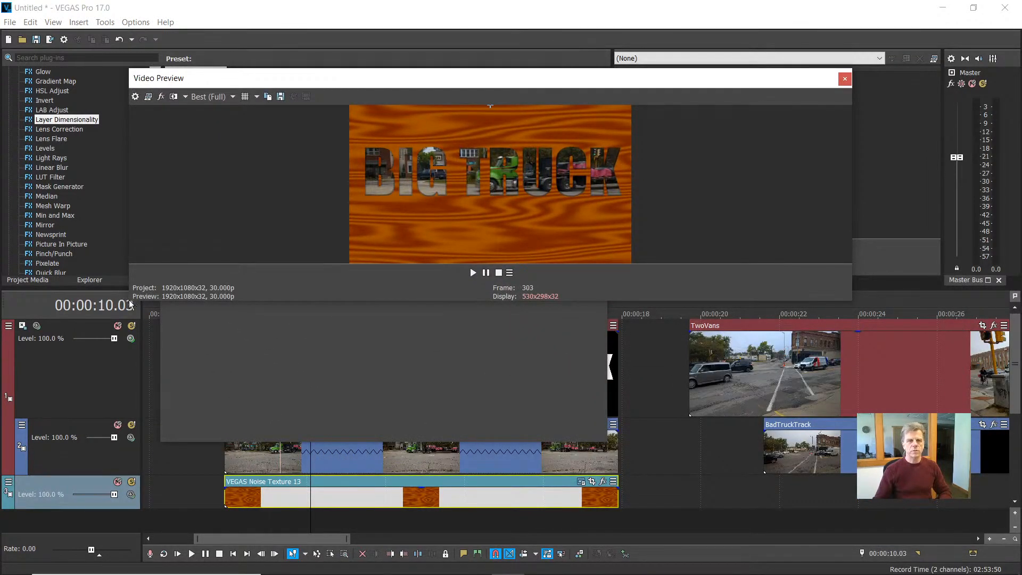
pyautogui.moveTo(133, 301); pyautogui.dragTo(50, 502)
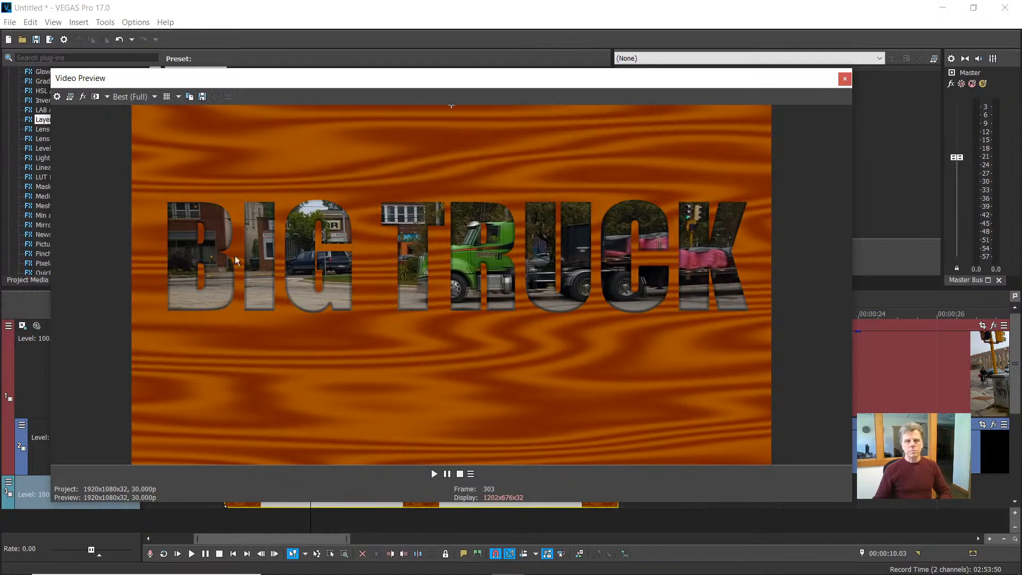
pyautogui.press('space')
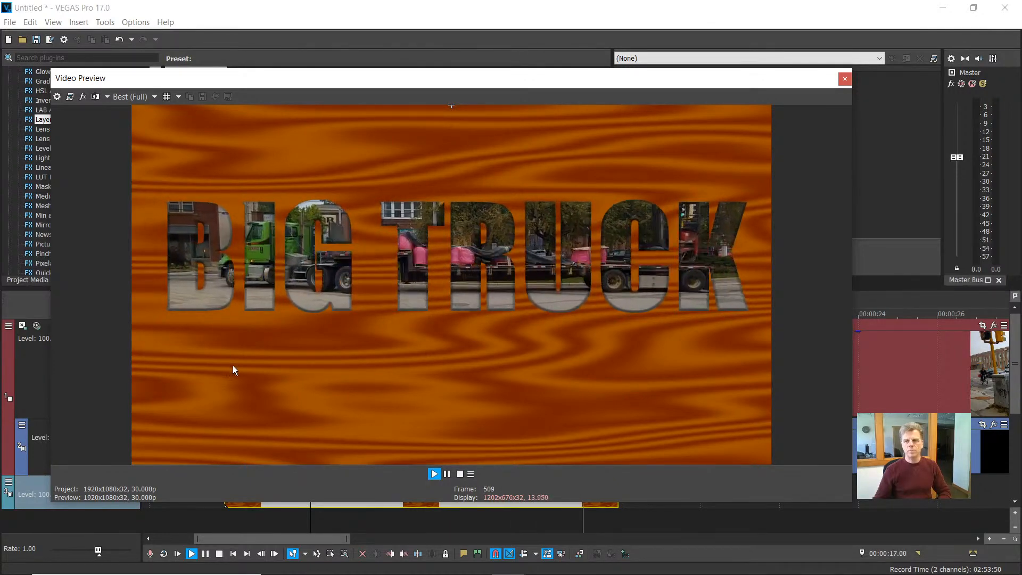
pyautogui.press('space')
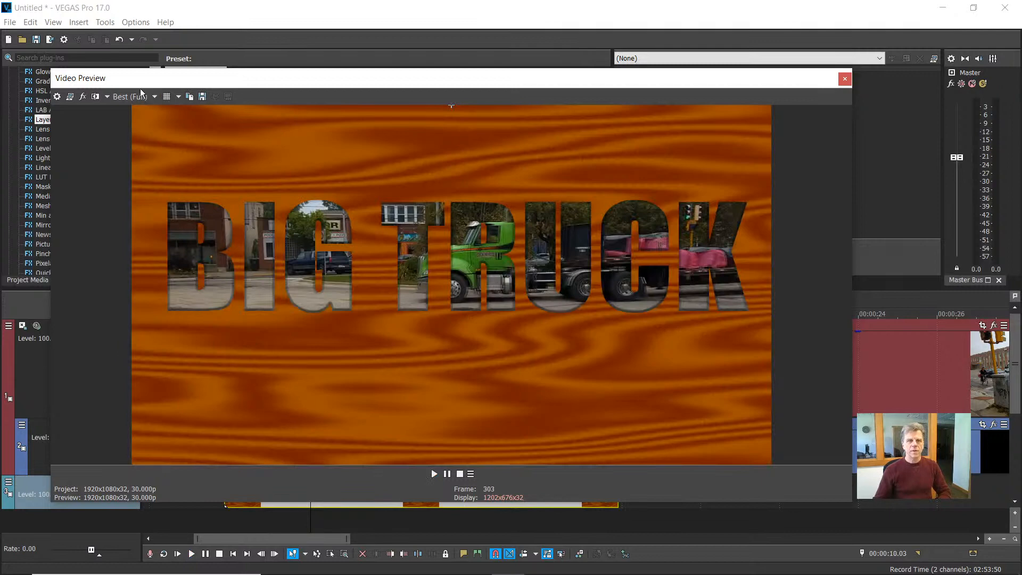
pyautogui.moveTo(140, 89); pyautogui.dragTo(718, 69)
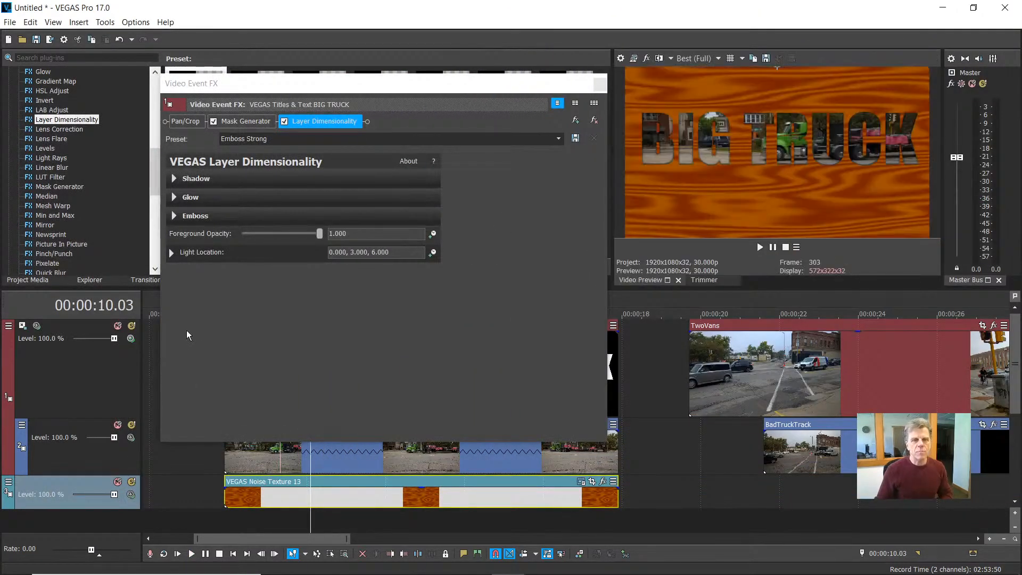
pyautogui.click(601, 84)
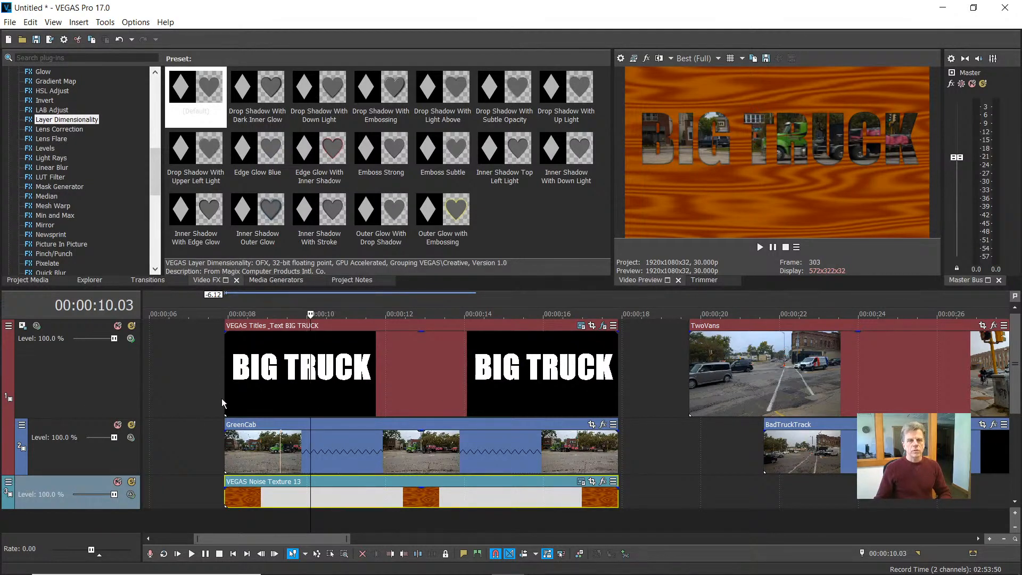
pyautogui.click(9, 327)
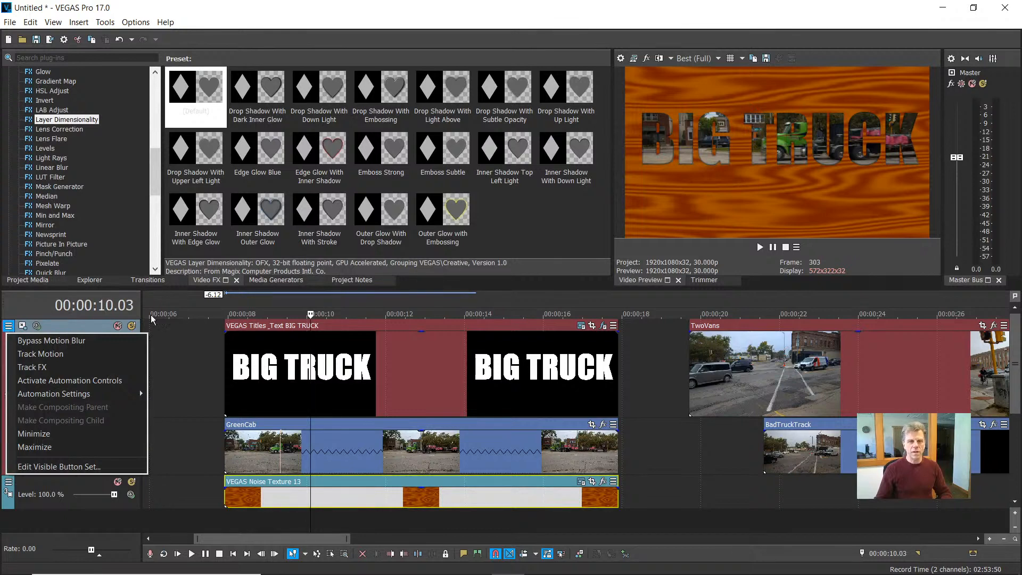
pyautogui.click(193, 337)
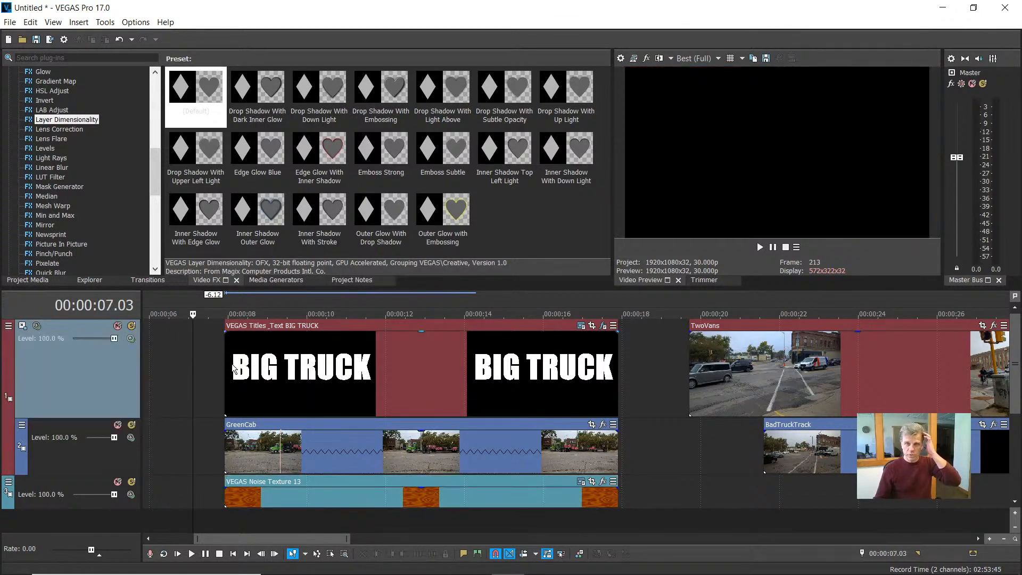
pyautogui.click(304, 367)
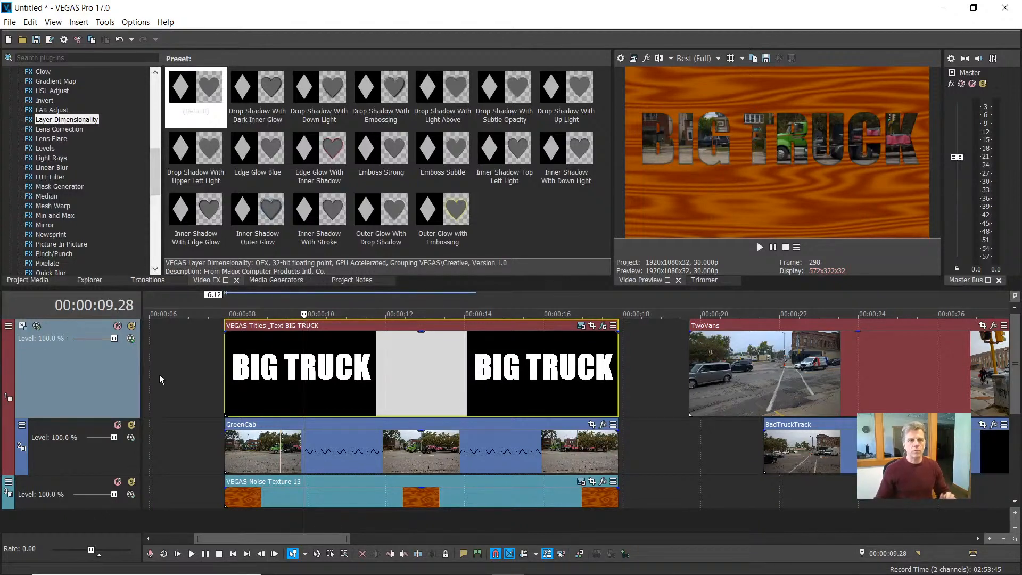
pyautogui.click(198, 364)
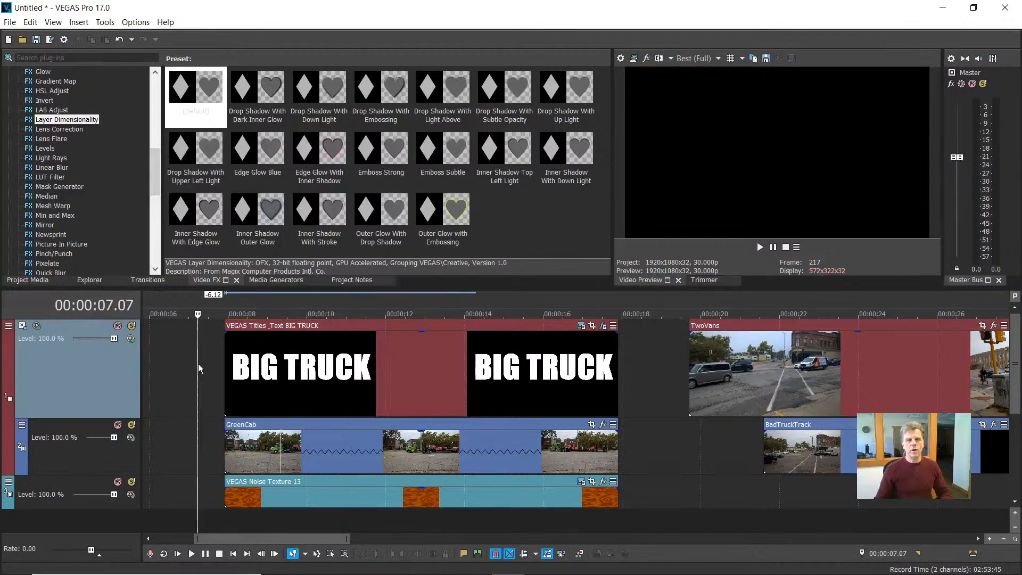
# Play back the composited BIG TRUCK title from 00:00:09.13
pyautogui.click(286, 367)
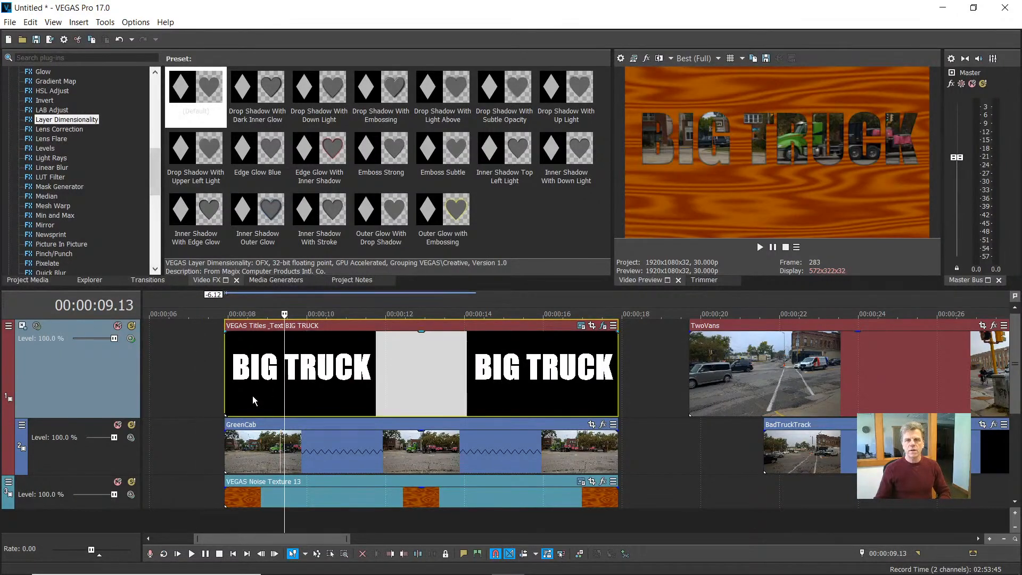
pyautogui.press('space')
pyautogui.press('space')
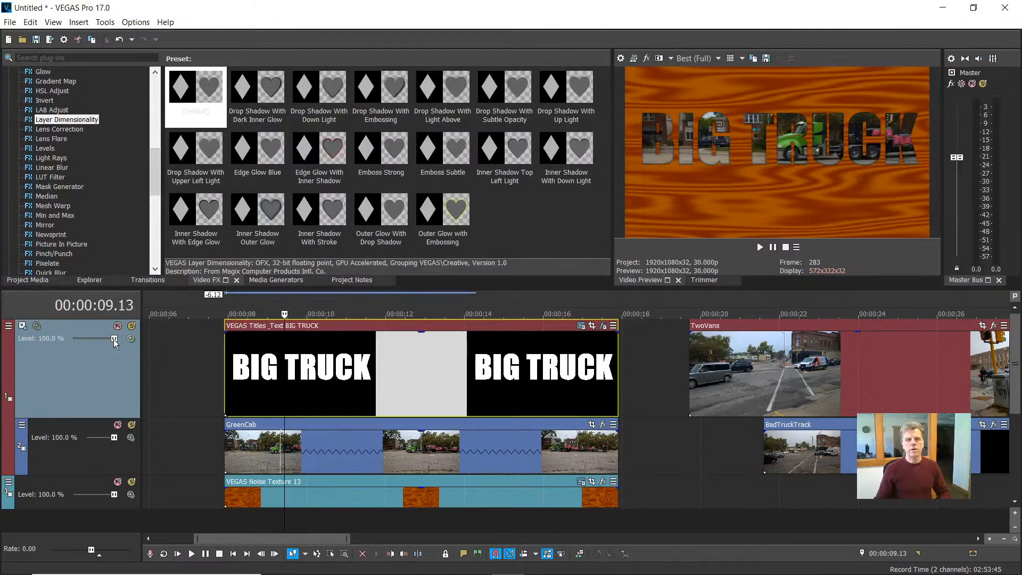
pyautogui.moveTo(113, 340)
pyautogui.mouseDown()
pyautogui.moveTo(85, 340)
pyautogui.moveTo(126, 337)
pyautogui.moveTo(77, 340)
pyautogui.moveTo(133, 340)
pyautogui.moveTo(62, 337)
pyautogui.moveTo(133, 341)
pyautogui.mouseUp()
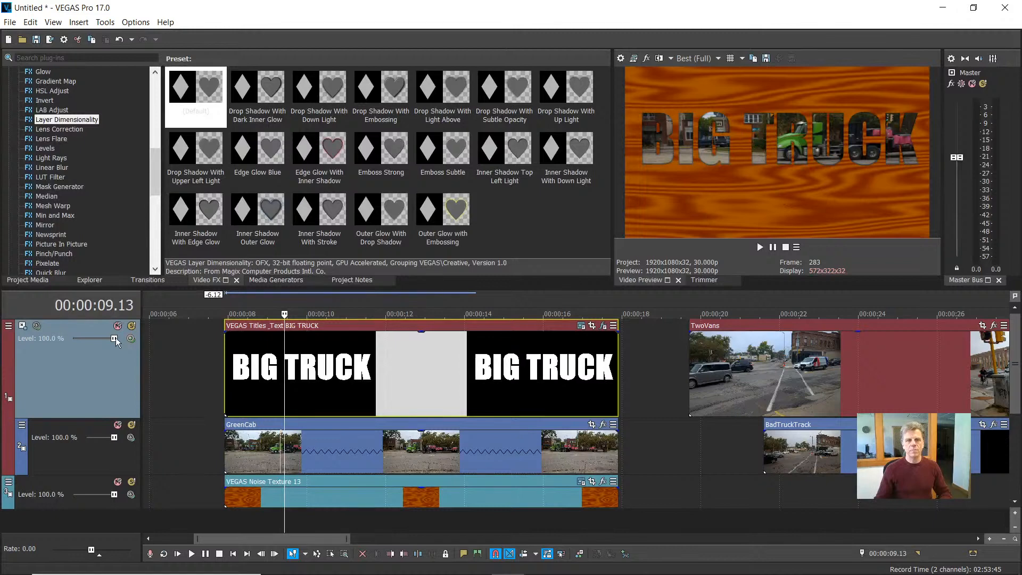
# Add a Composite Level envelope to the title track and lower it all the way down
pyautogui.moveTo(114, 337)
pyautogui.mouseDown()
pyautogui.moveTo(66, 341)
pyautogui.moveTo(122, 340)
pyautogui.mouseUp()
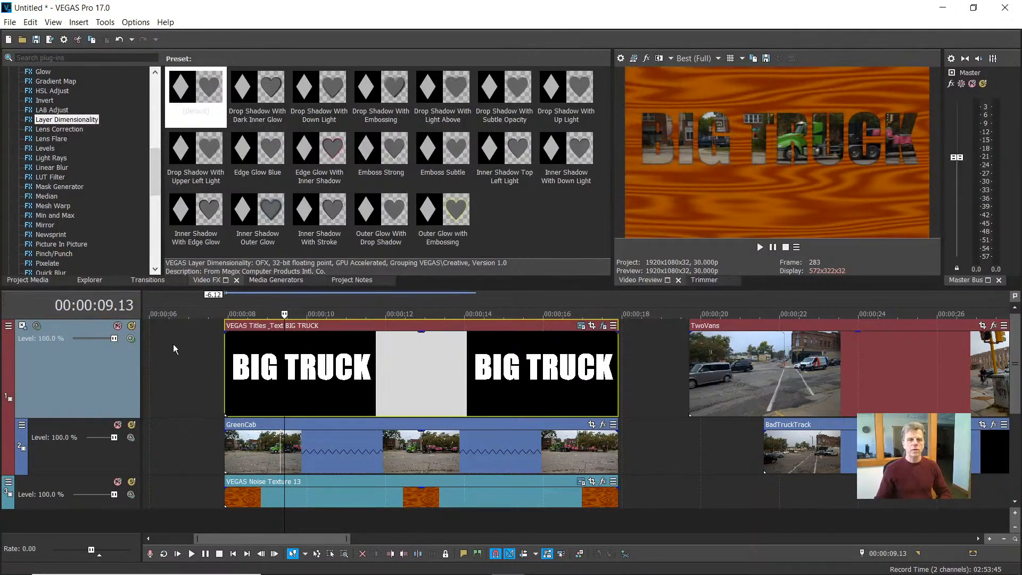
pyautogui.rightClick(90, 360)
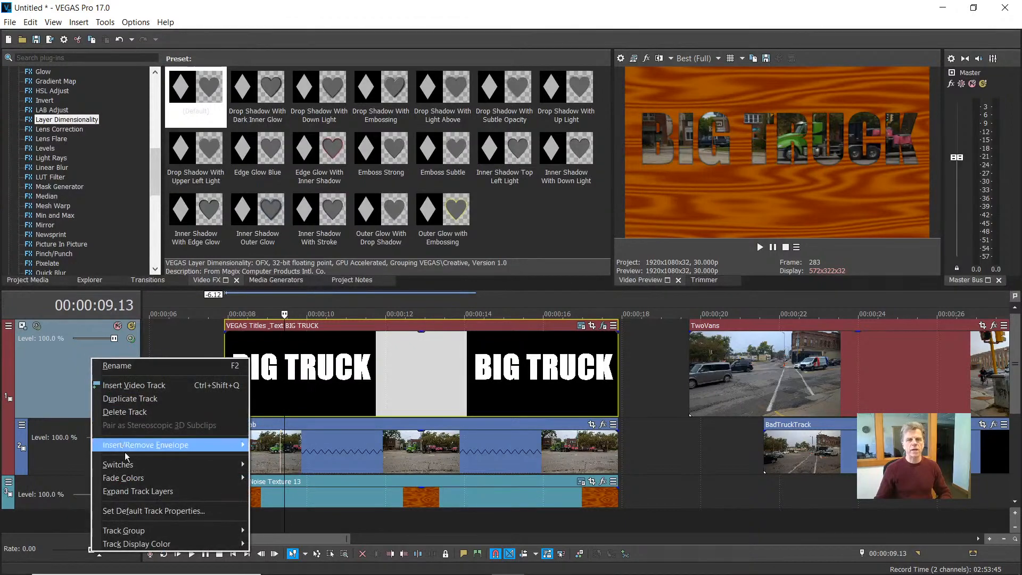
pyautogui.moveTo(128, 459)
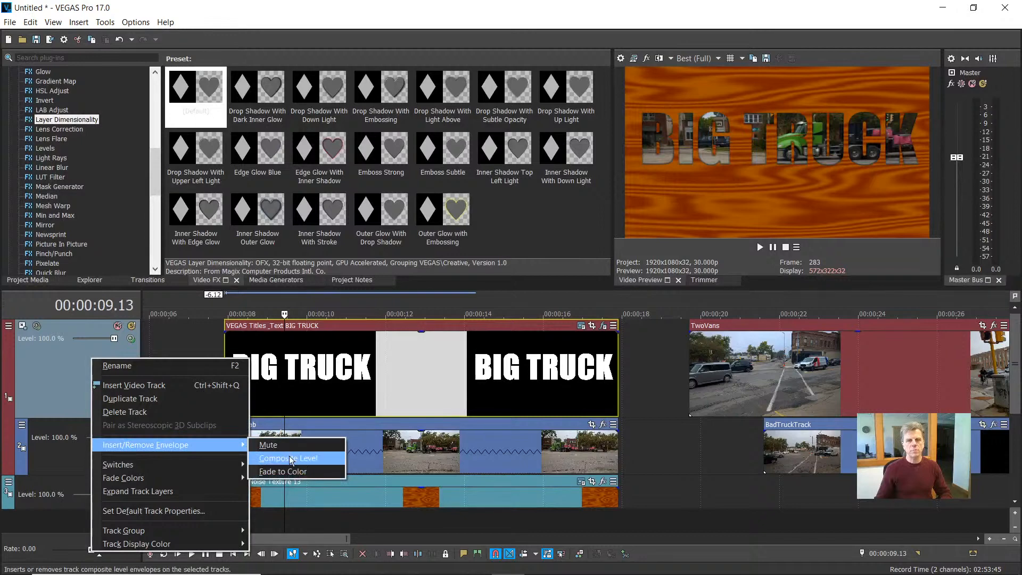
pyautogui.click(294, 459)
pyautogui.moveTo(191, 326); pyautogui.dragTo(187, 423)
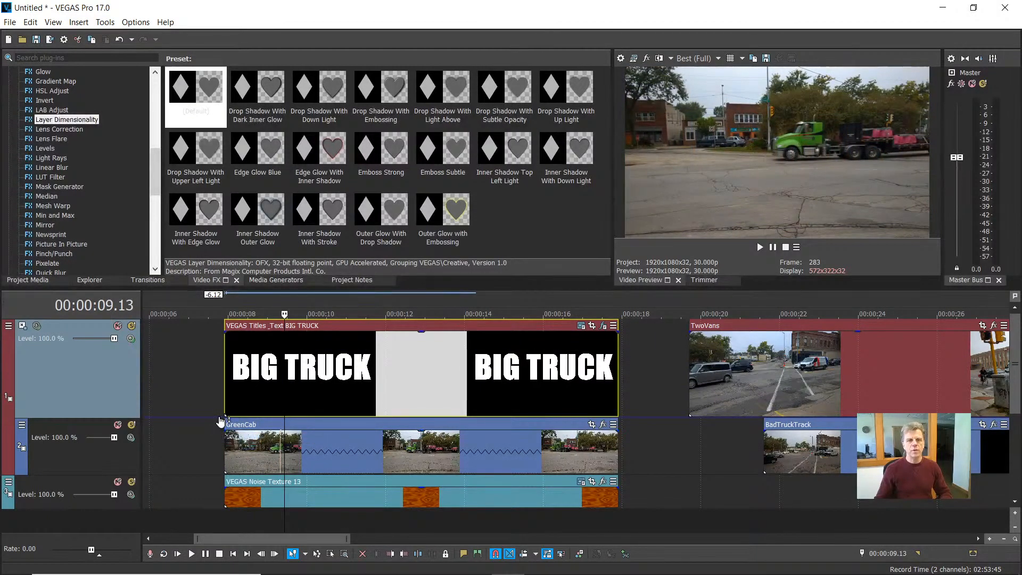
# Shape the Composite Level envelope to rise from the title's start to 100% at about 00:00:10, and play the fade-in from 00:00:07.23
pyautogui.click(219, 419)
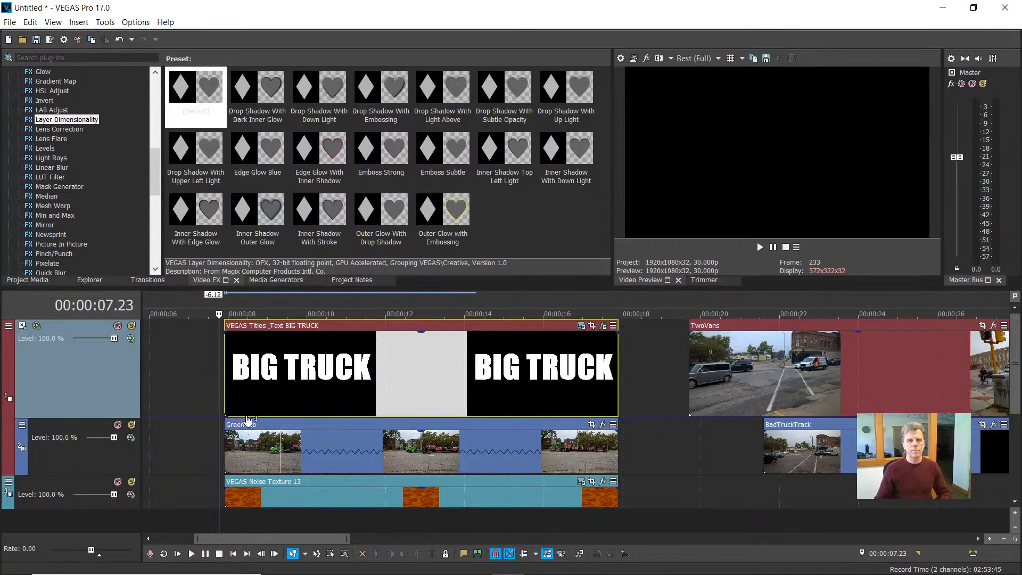
pyautogui.moveTo(261, 416); pyautogui.dragTo(315, 326)
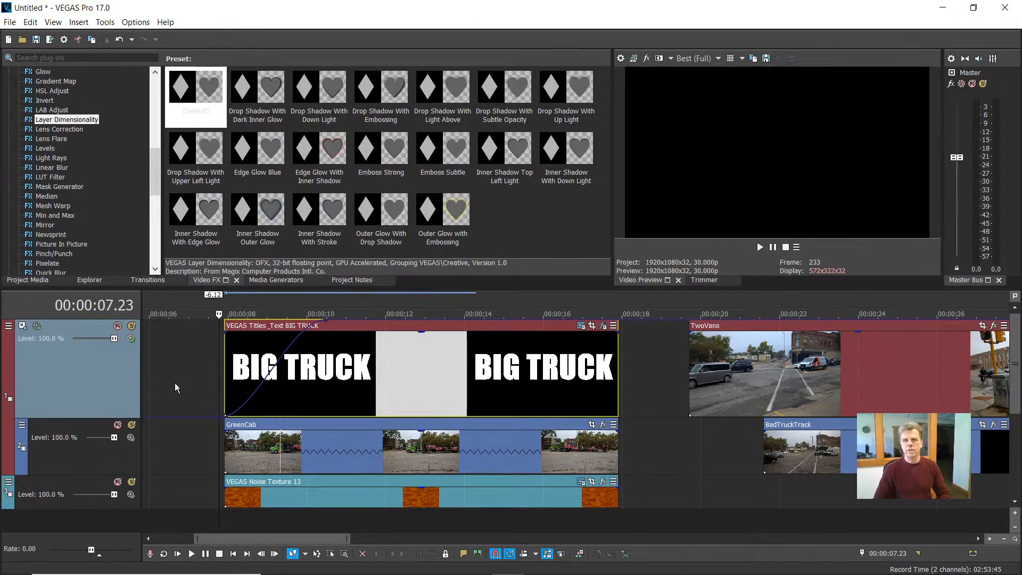
pyautogui.press('space')
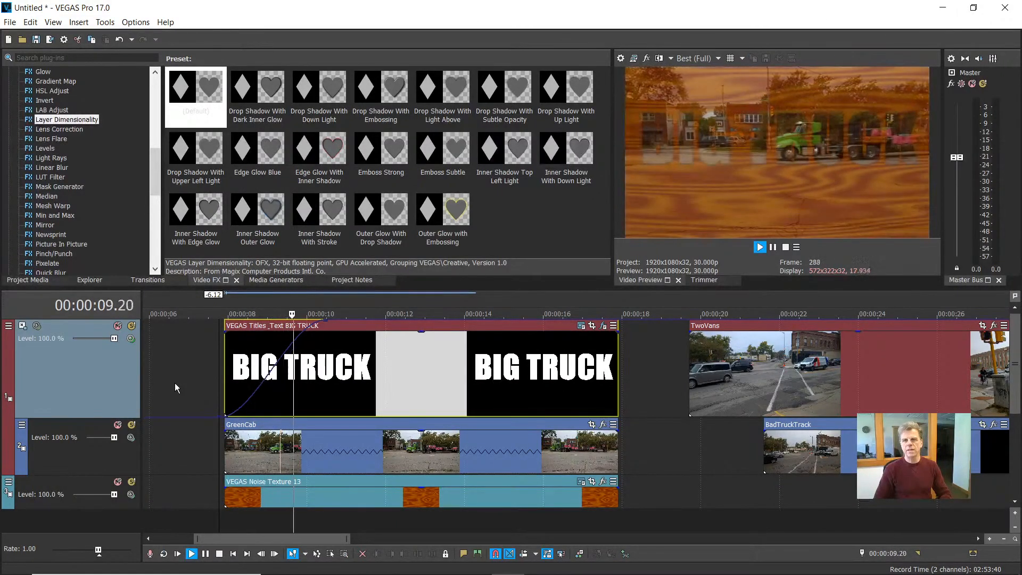
pyautogui.press('space')
# Make the Composite Level envelope fall from 100% at 00:00:13.04 to a partial level before 00:00:16, and play the fade from 00:00:12.20
pyautogui.click(430, 322)
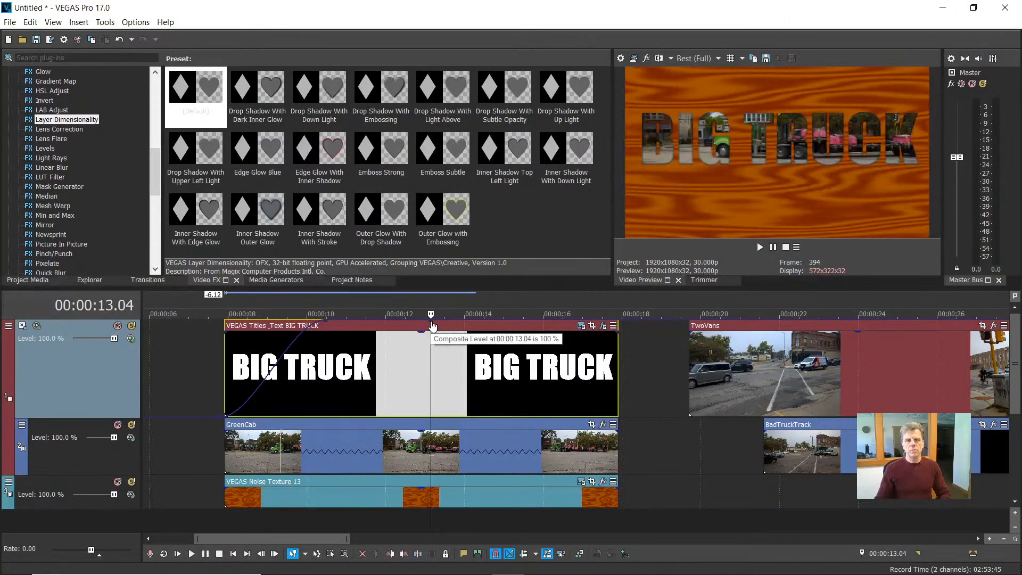
pyautogui.moveTo(438, 325); pyautogui.dragTo(553, 384)
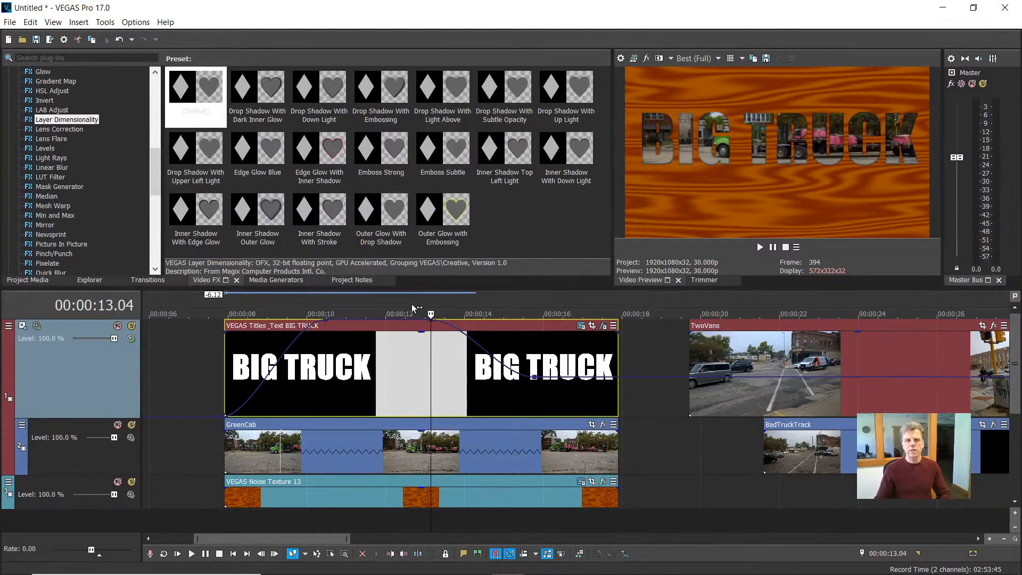
pyautogui.click(412, 311)
pyautogui.press('space')
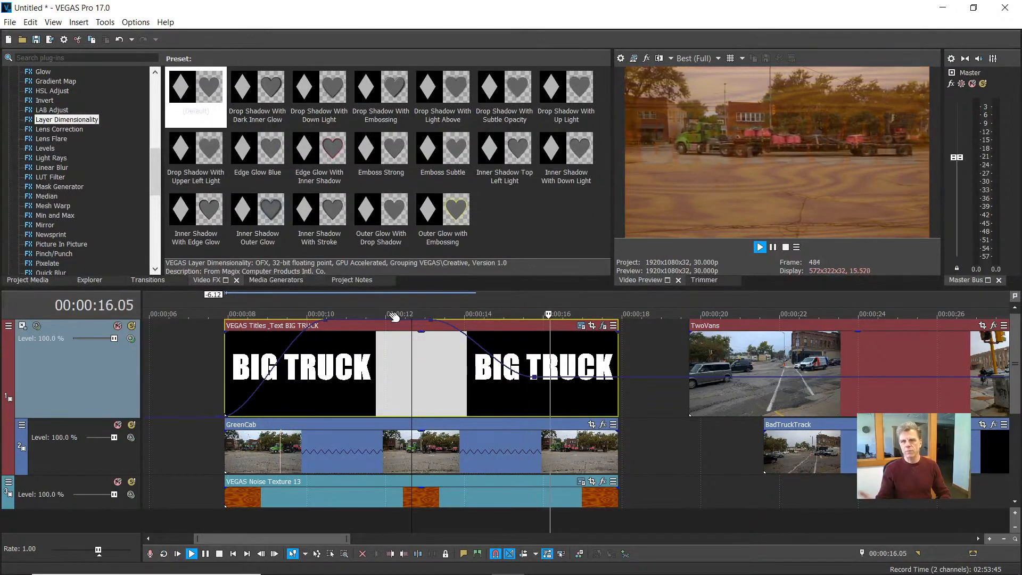
pyautogui.press('space')
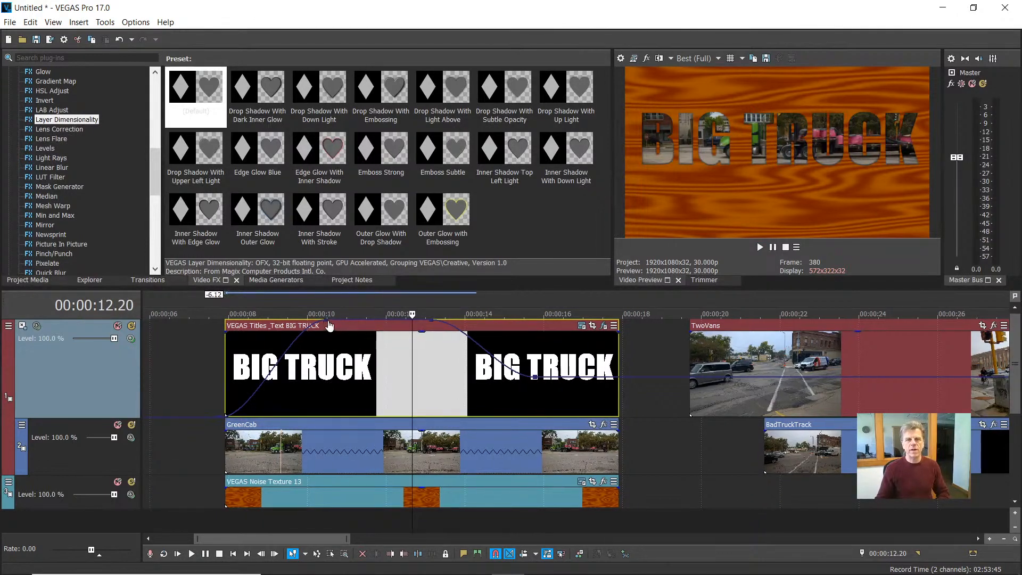
# Shift the end point of the envelope's fade-in slightly earlier and place the cursor at 00:00:11.20
pyautogui.moveTo(328, 323)
pyautogui.mouseDown()
pyautogui.moveTo(321, 355)
pyautogui.moveTo(319, 319)
pyautogui.mouseUp()
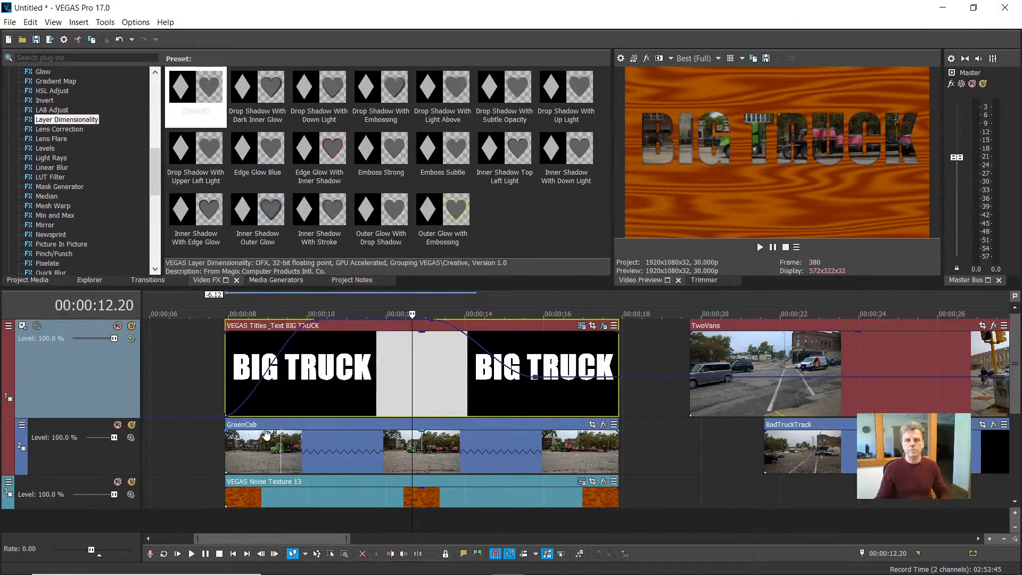
pyautogui.click(373, 363)
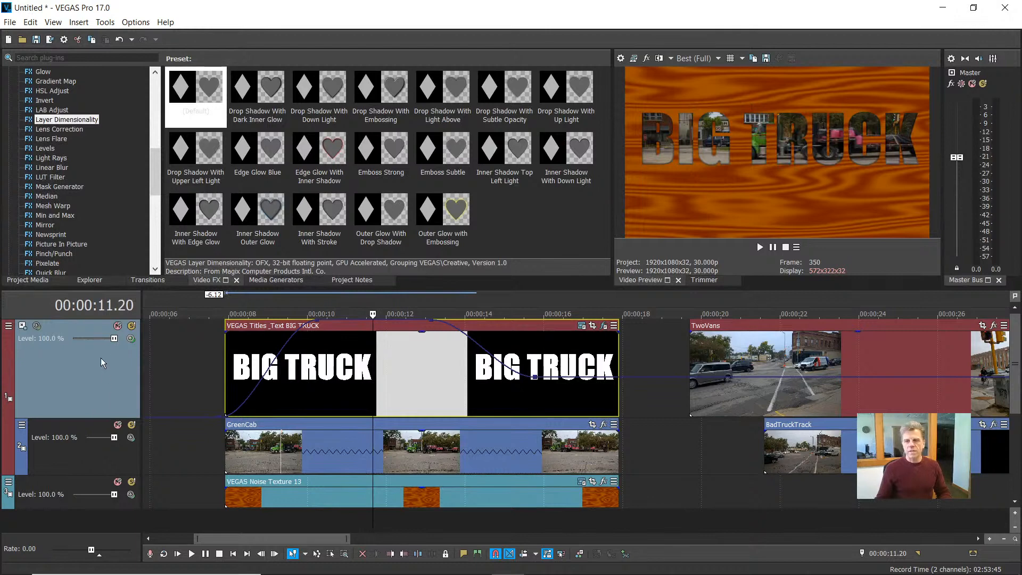
# Try the Add and Subtract compositing modes on the title track
pyautogui.click(130, 338)
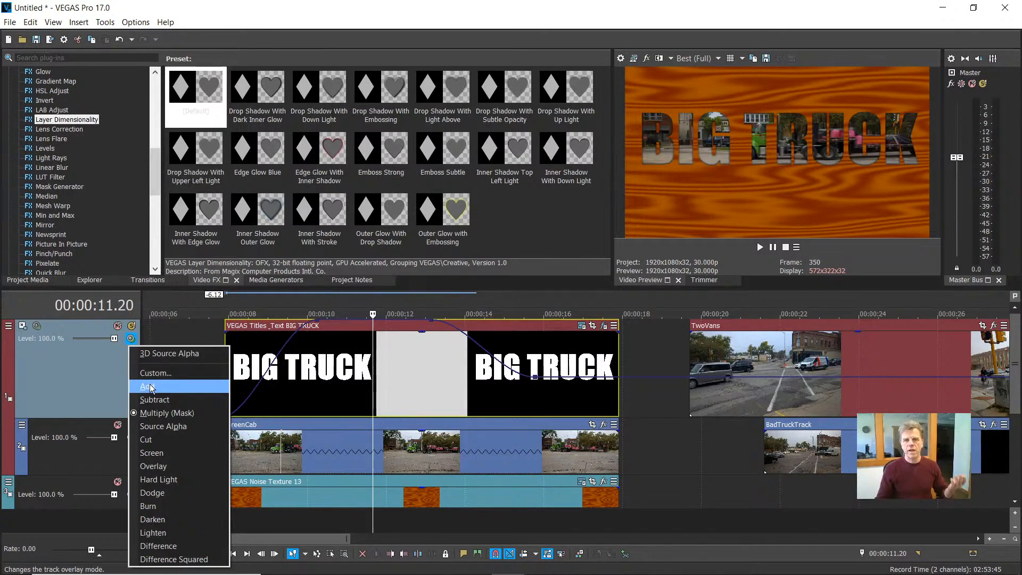
pyautogui.click(177, 388)
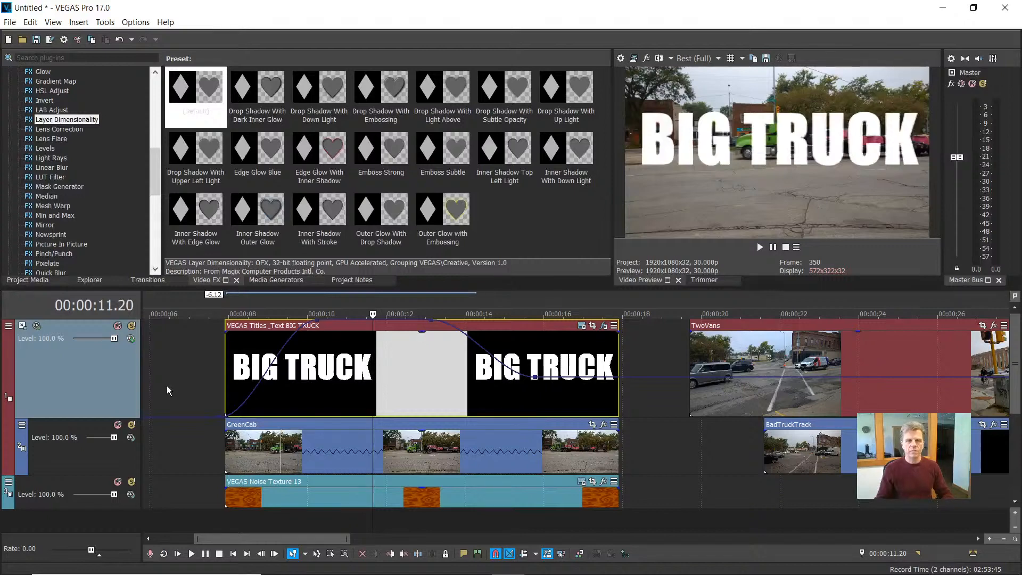
pyautogui.click(131, 339)
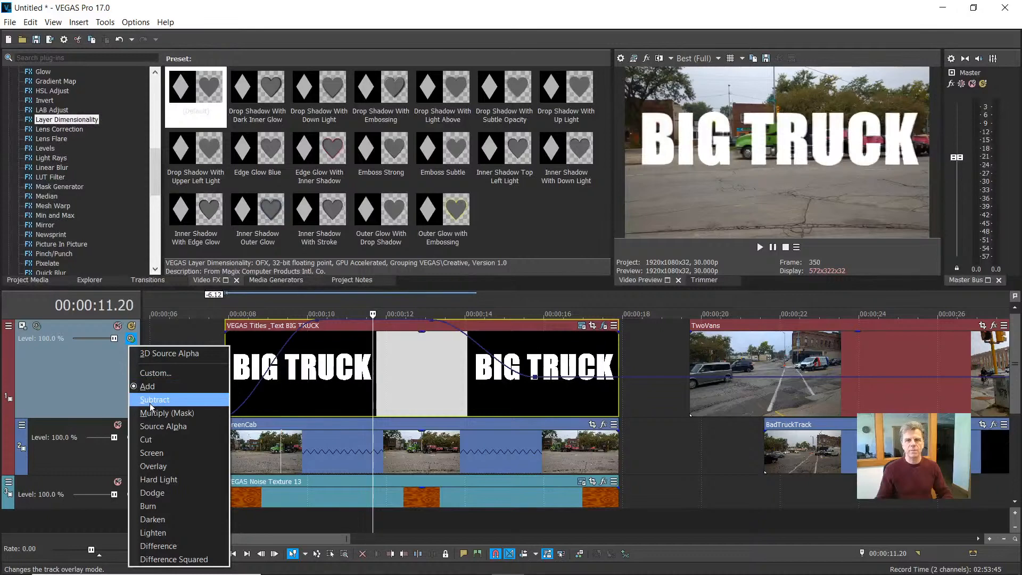
pyautogui.click(151, 406)
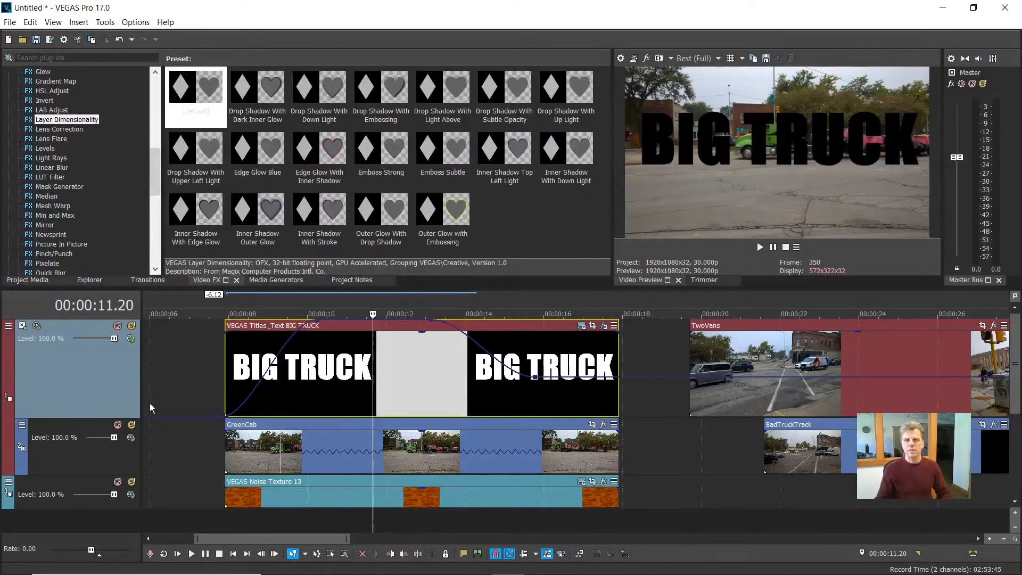
# Try the Cut and Screen compositing modes on the title track
pyautogui.click(131, 338)
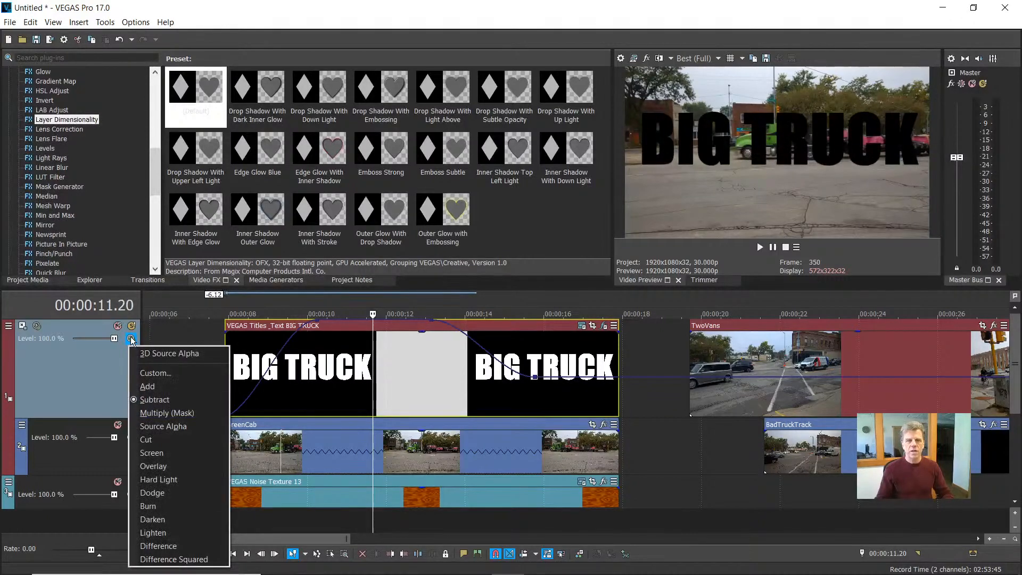
pyautogui.click(152, 437)
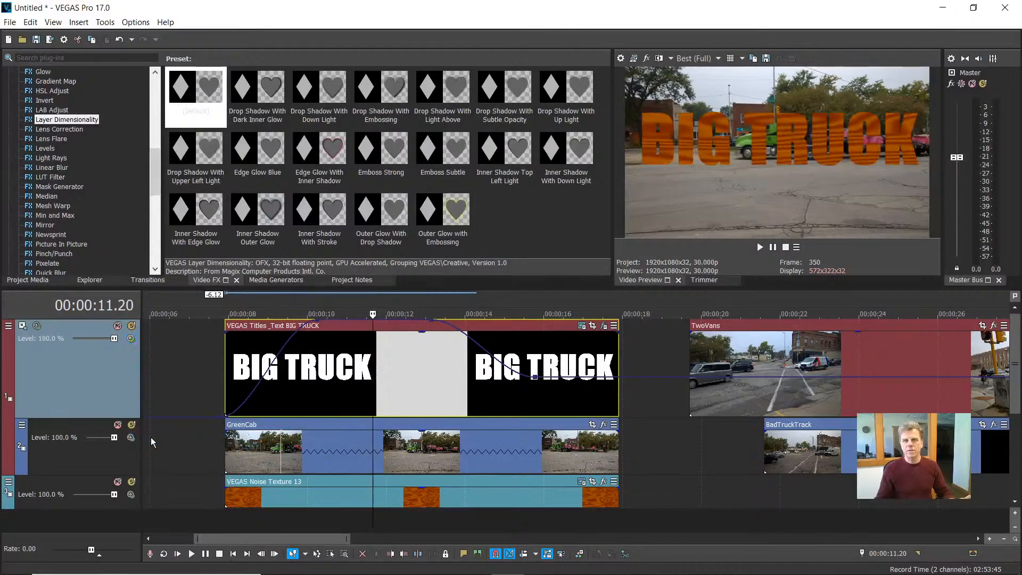
pyautogui.click(131, 337)
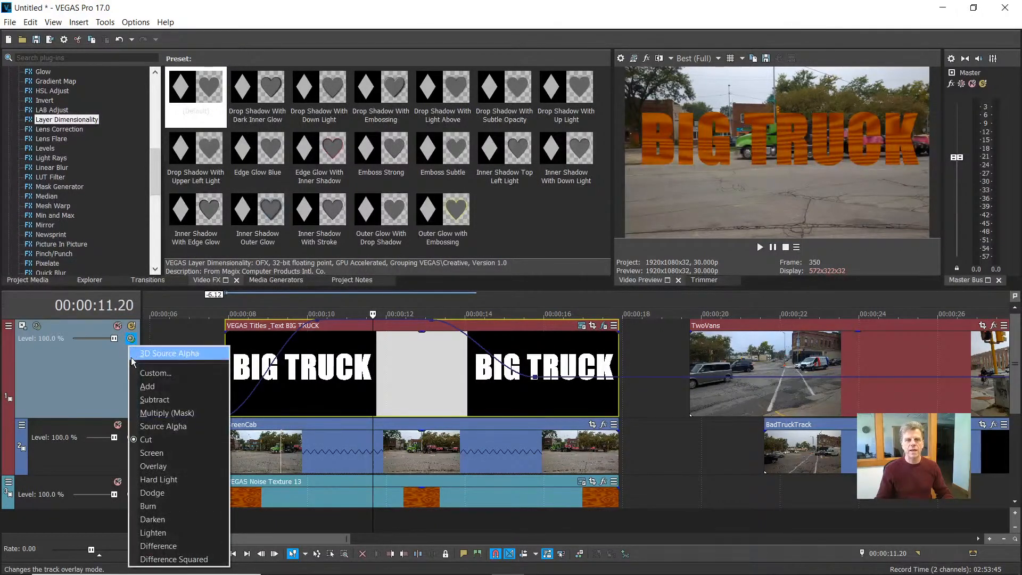
pyautogui.click(152, 453)
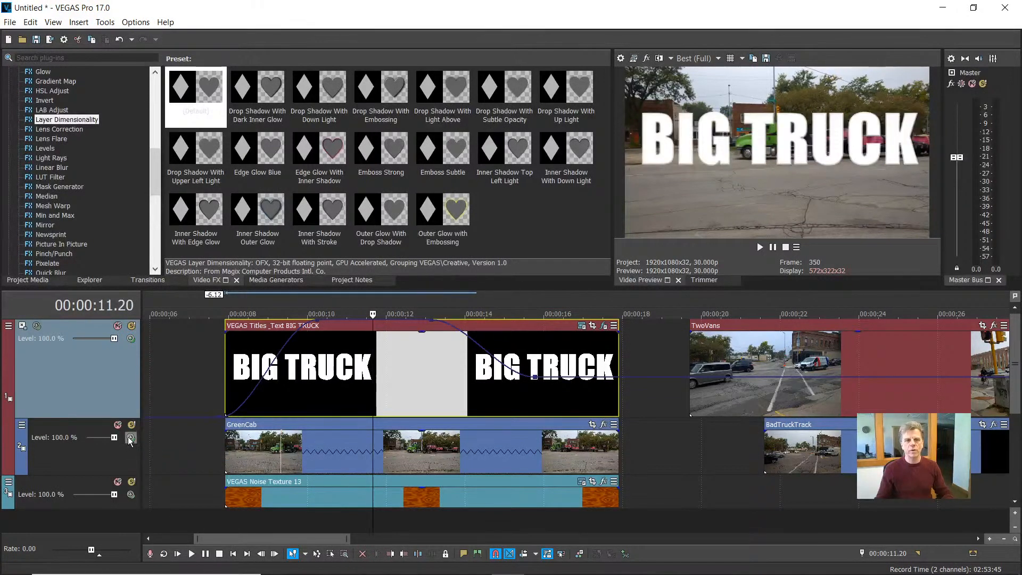
# Try the Overlay compositing mode on the title track and play the result from 00:00:10.23
pyautogui.click(130, 339)
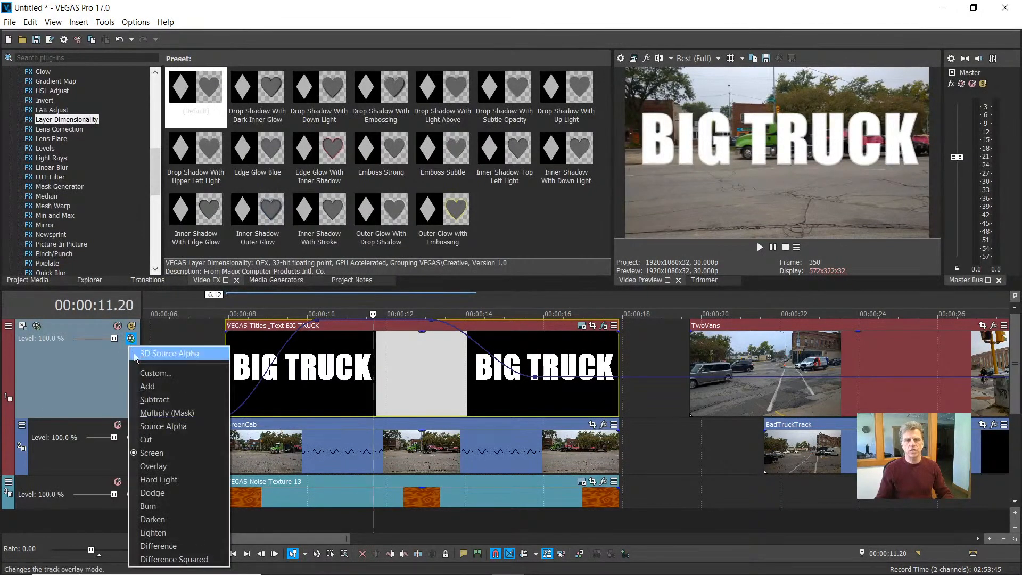
pyautogui.click(159, 467)
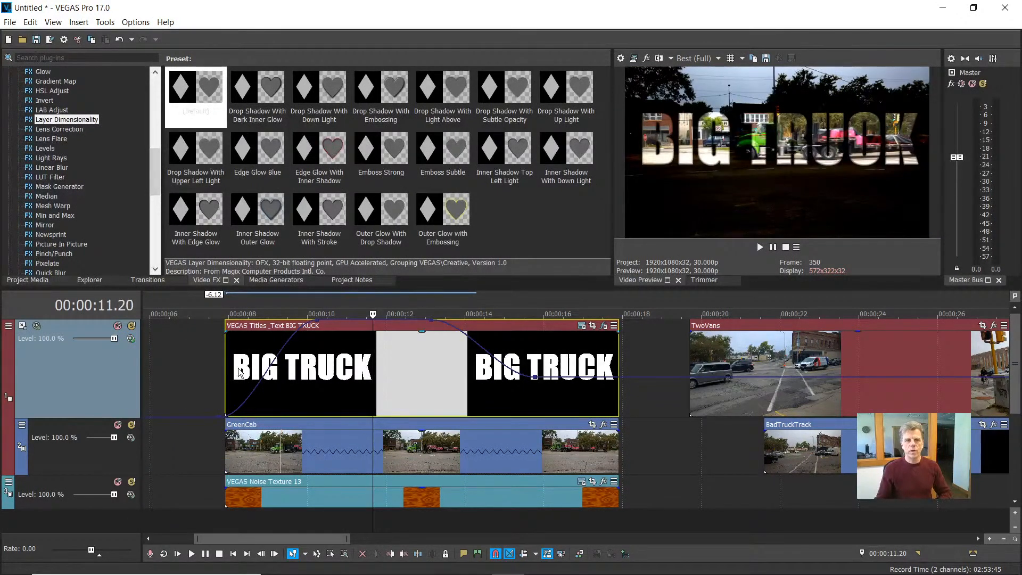
pyautogui.click(336, 379)
pyautogui.press('space')
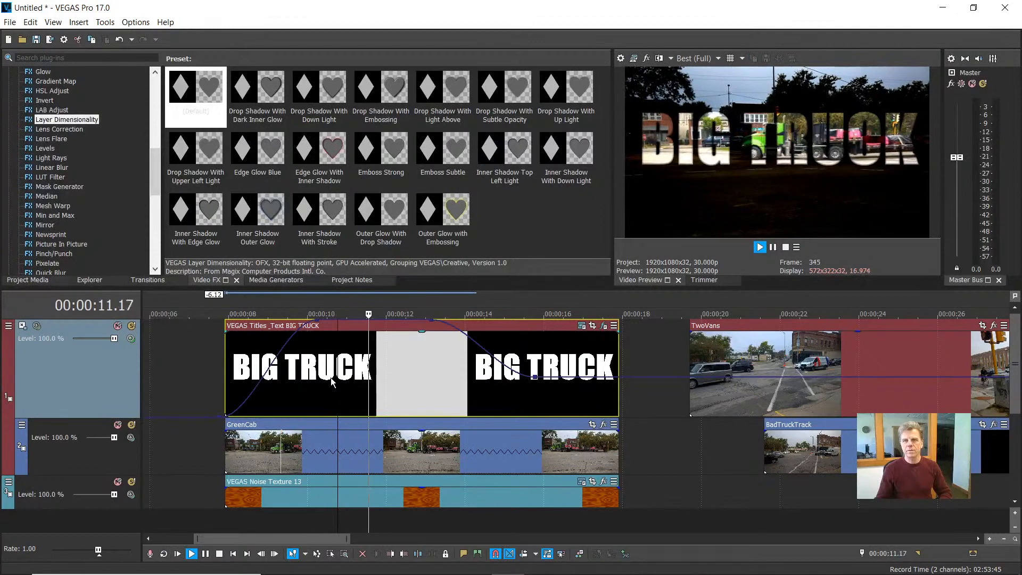
pyautogui.press('space')
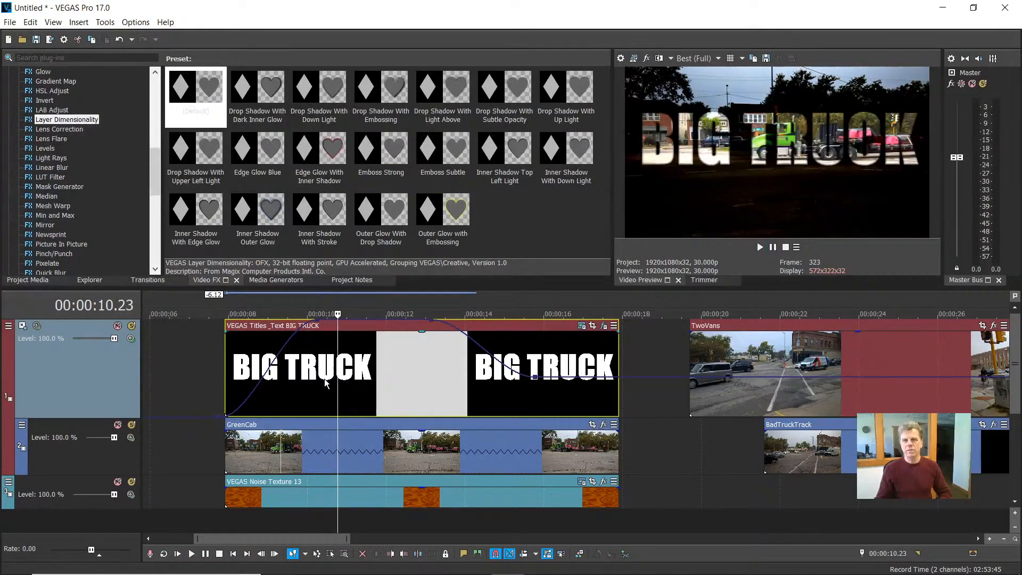
# Try the Hard Light and Dodge compositing modes on the title track, briefly playing back the Dodge result
pyautogui.click(130, 338)
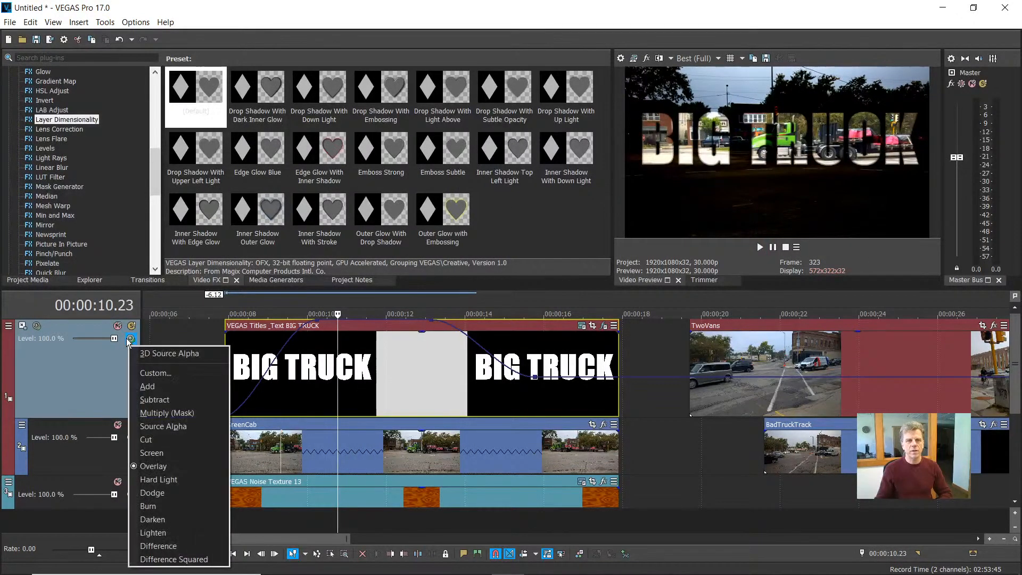
pyautogui.click(167, 479)
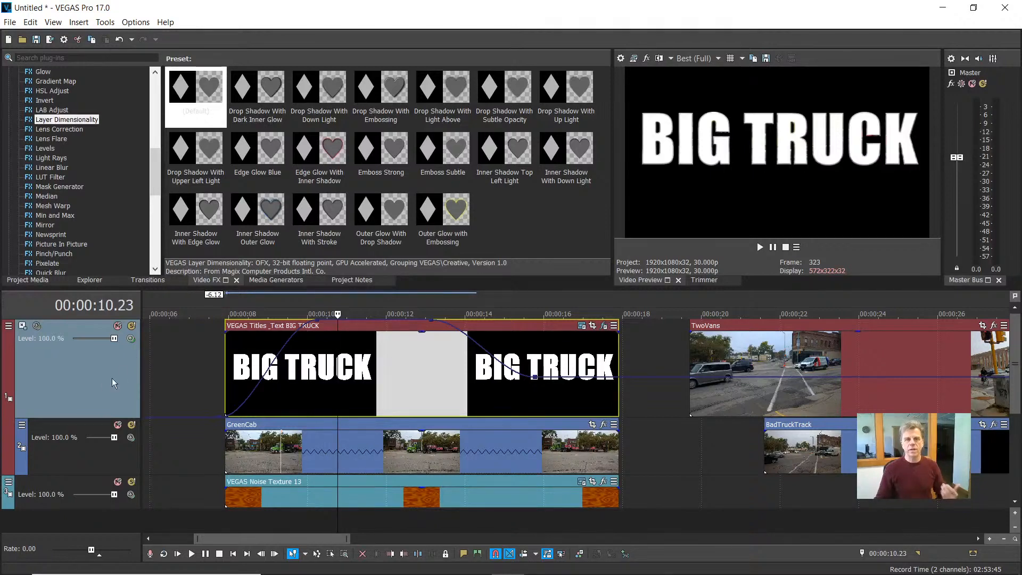
pyautogui.click(131, 338)
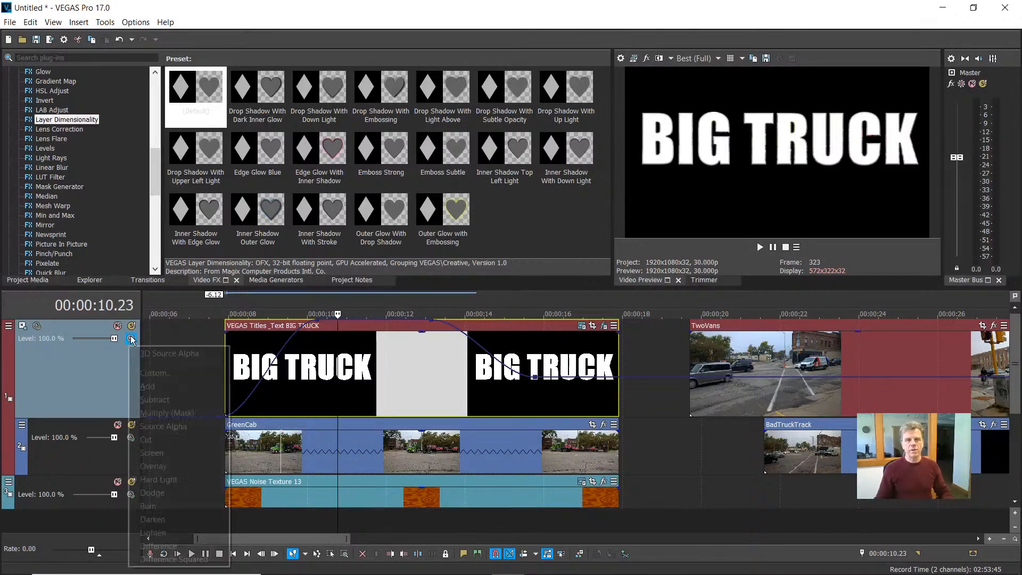
pyautogui.click(152, 482)
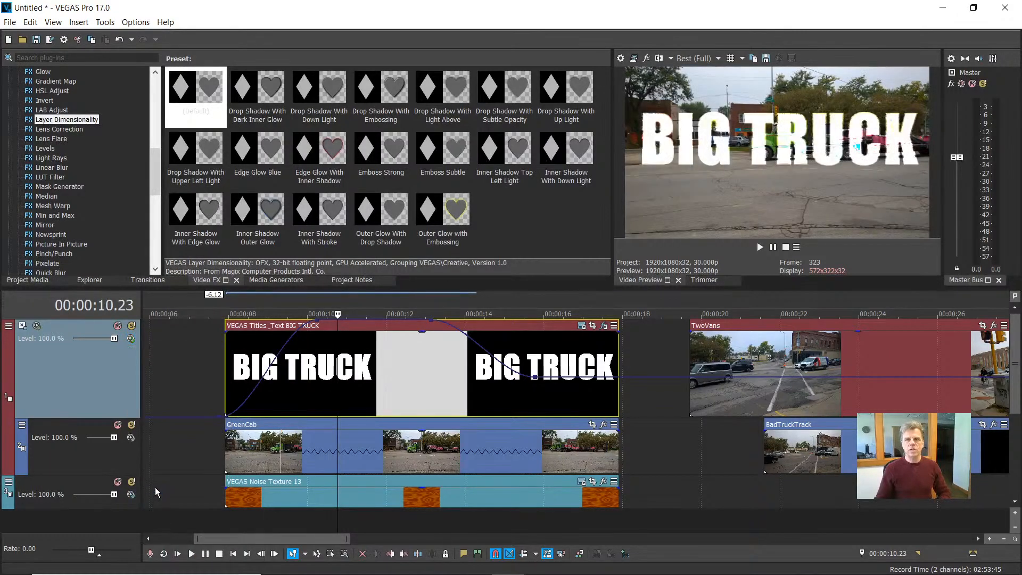
pyautogui.press('space')
pyautogui.press('space')
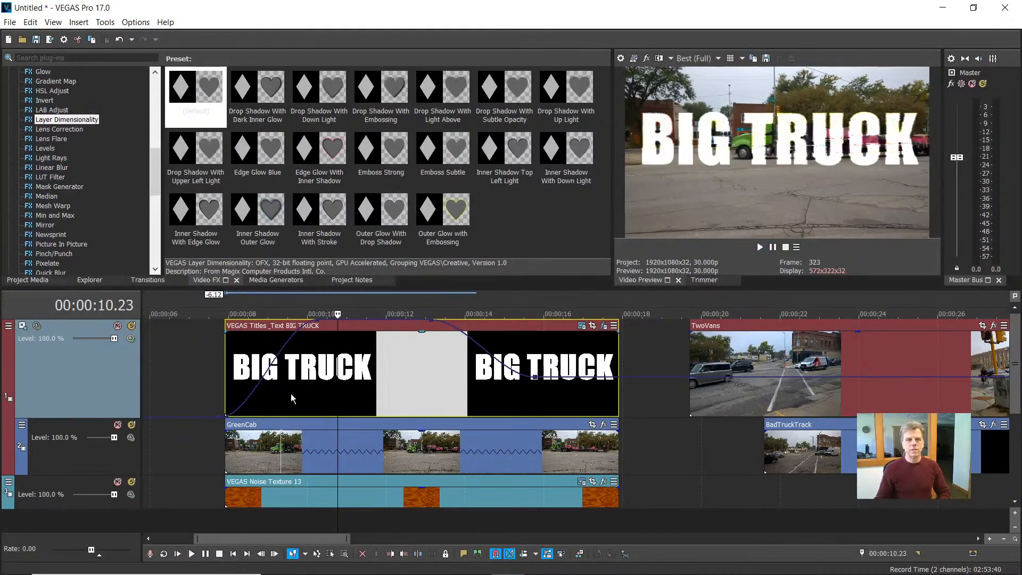
# Try the Burn compositing mode on the title track and play back the result
pyautogui.click(130, 336)
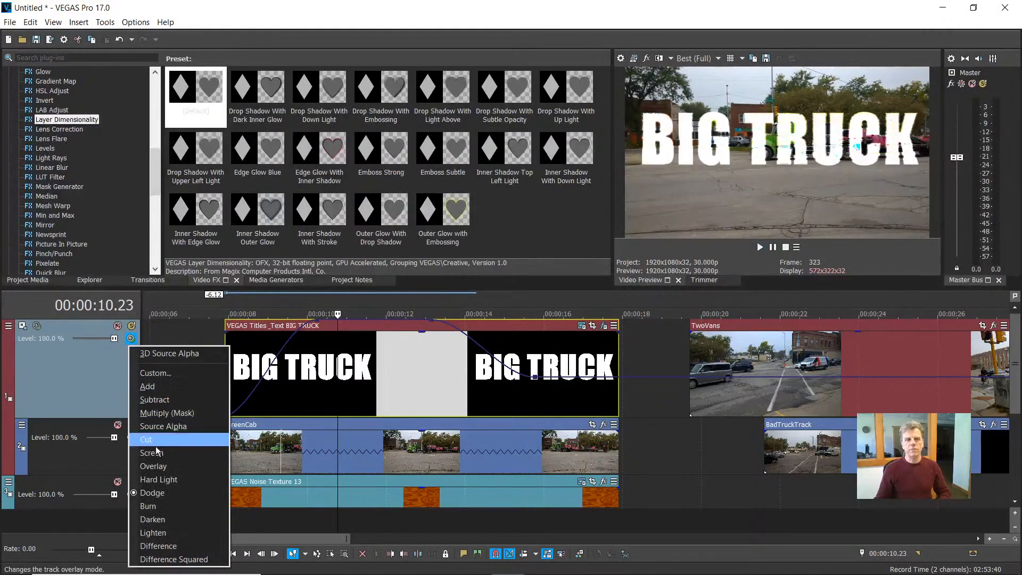
pyautogui.click(156, 503)
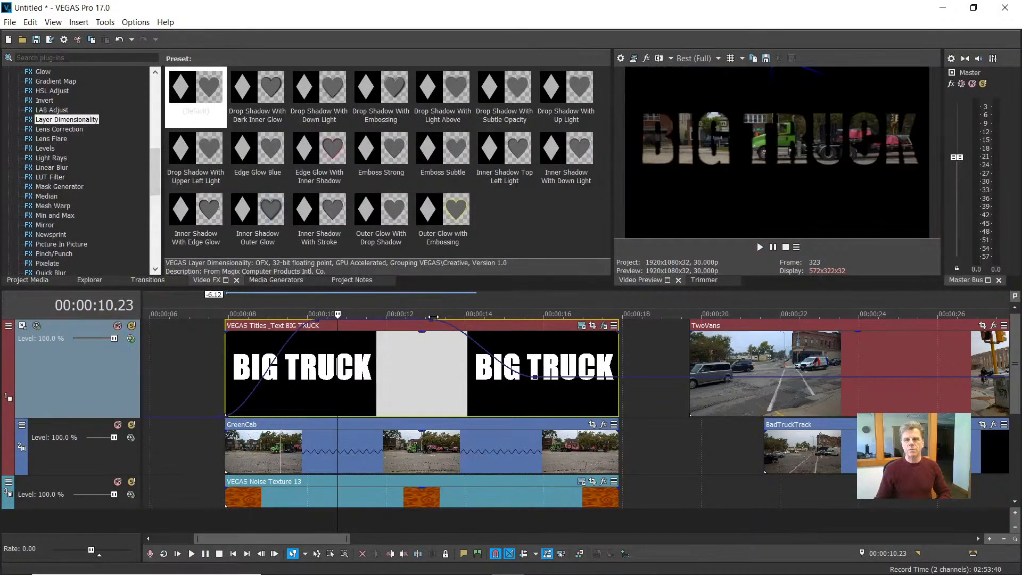
pyautogui.press('space')
pyautogui.press('space')
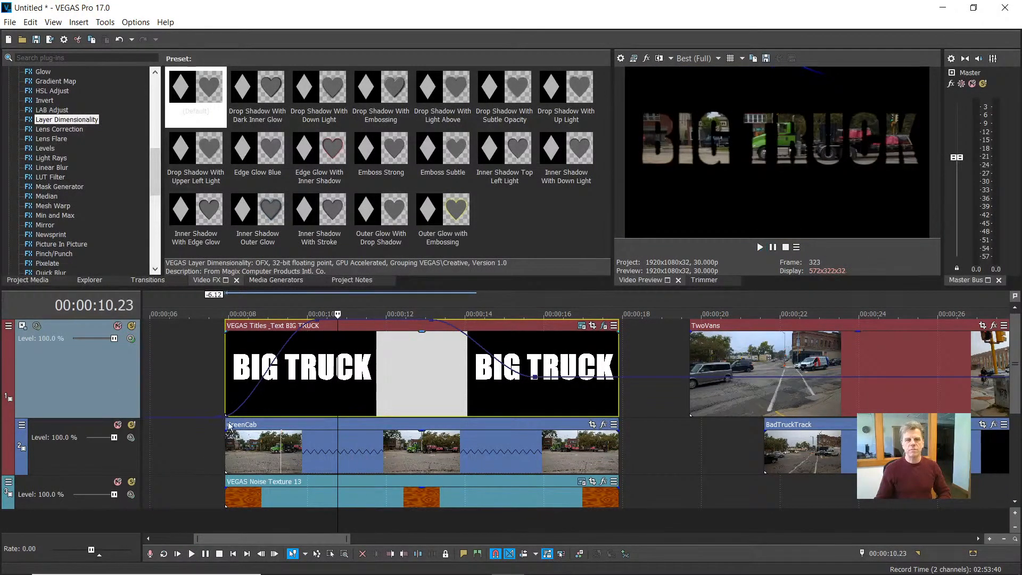
# Set the title track's compositing mode to Darken and play back the result
pyautogui.click(131, 340)
pyautogui.click(161, 519)
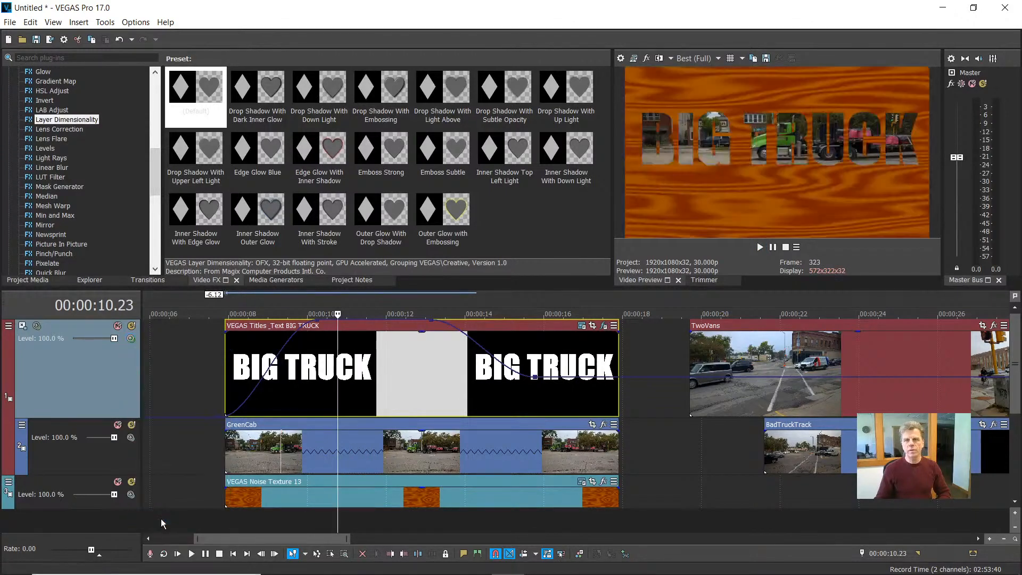
pyautogui.press('space')
pyautogui.press('space')
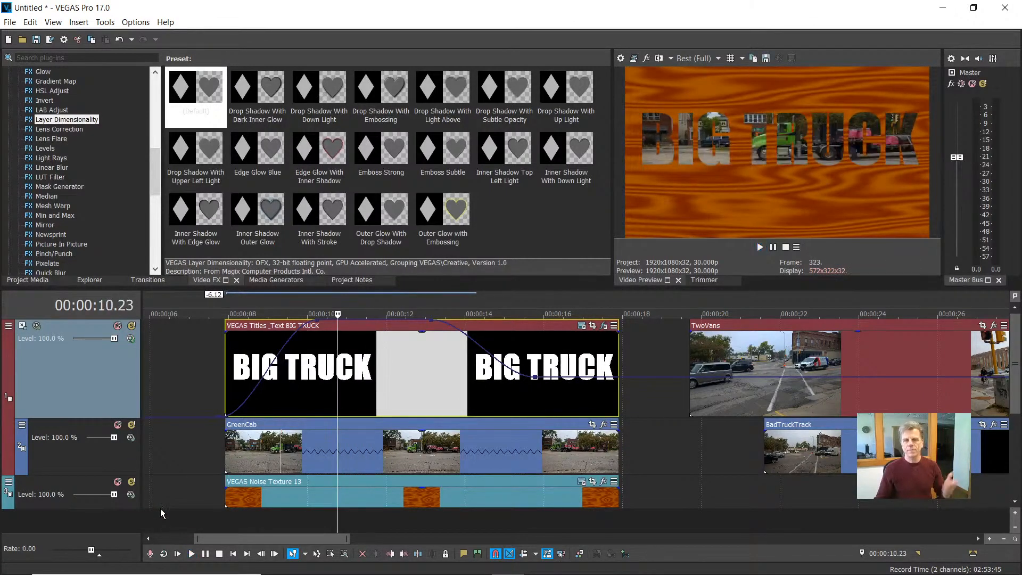
# Try the Lighten compositing mode on the title track and play the result from 00:00:10.23
pyautogui.click(129, 439)
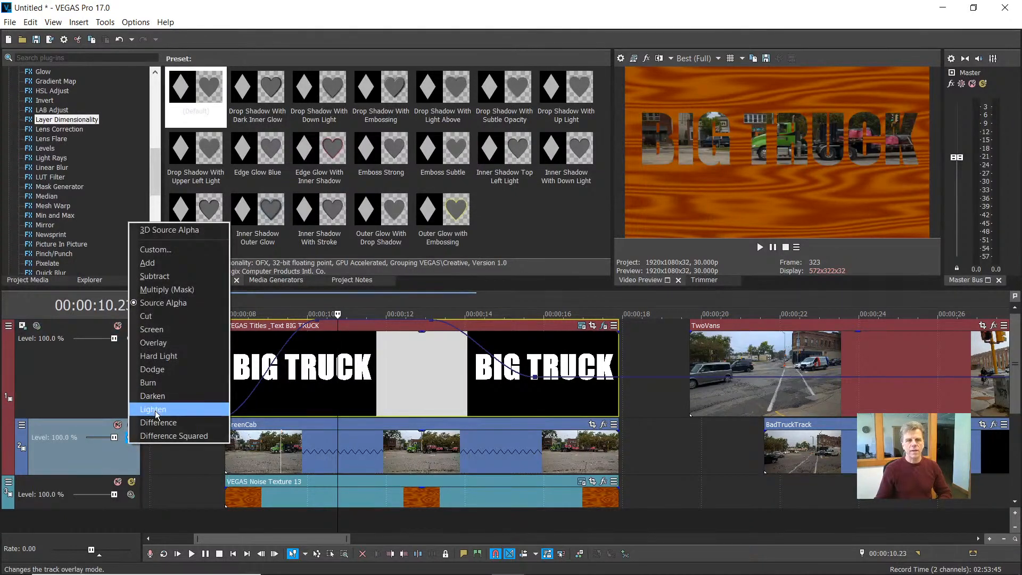
pyautogui.click(103, 403)
pyautogui.click(132, 341)
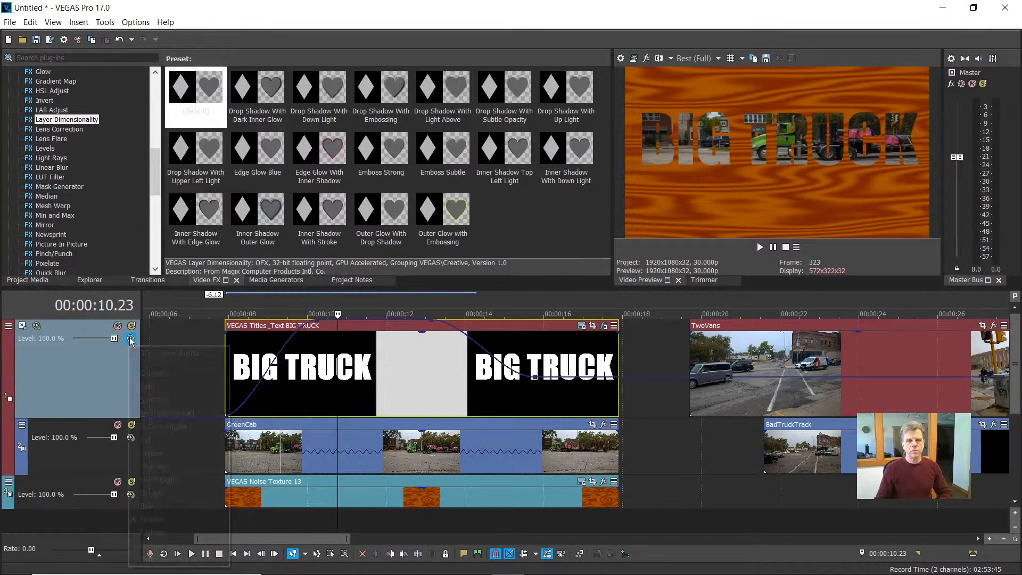
pyautogui.click(152, 533)
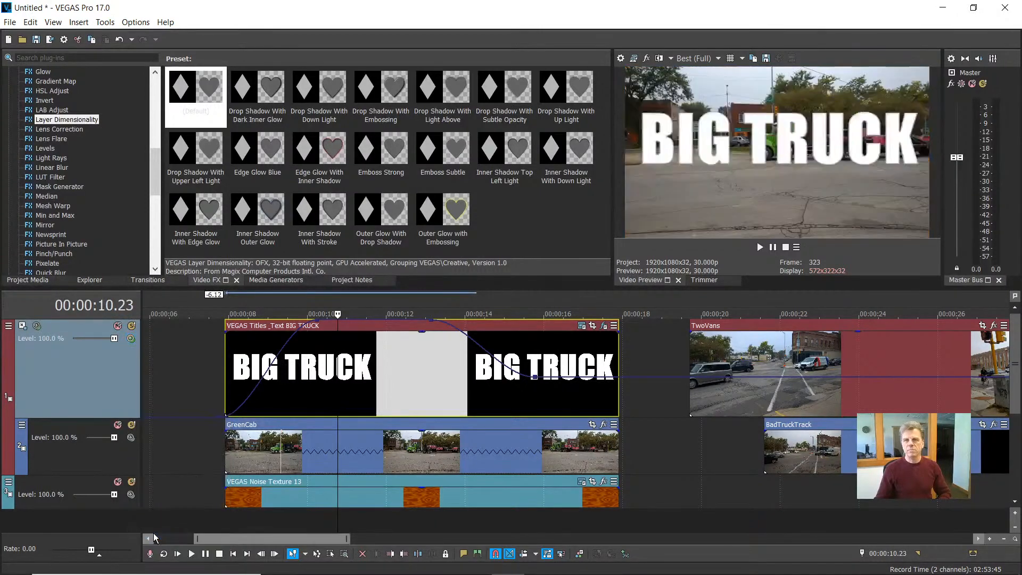
pyautogui.press('space')
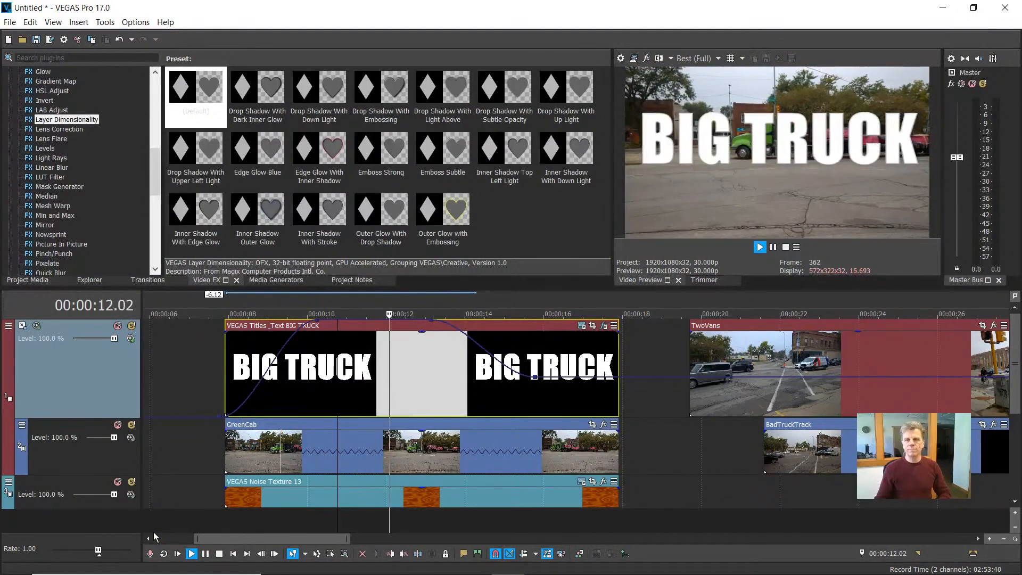
pyautogui.press('space')
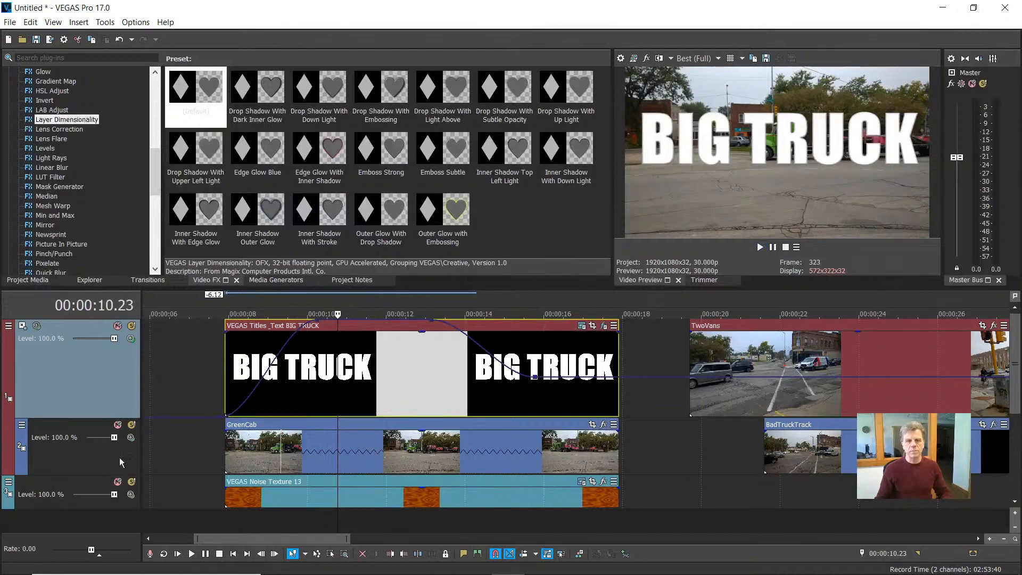
# Try the Difference compositing mode on the title track and play back the result
pyautogui.click(131, 342)
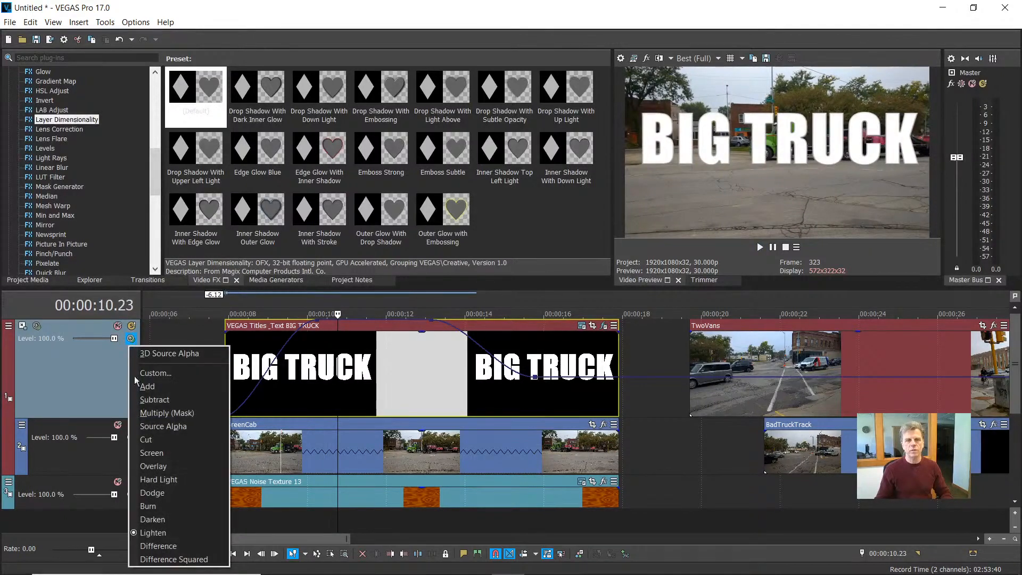
pyautogui.click(155, 553)
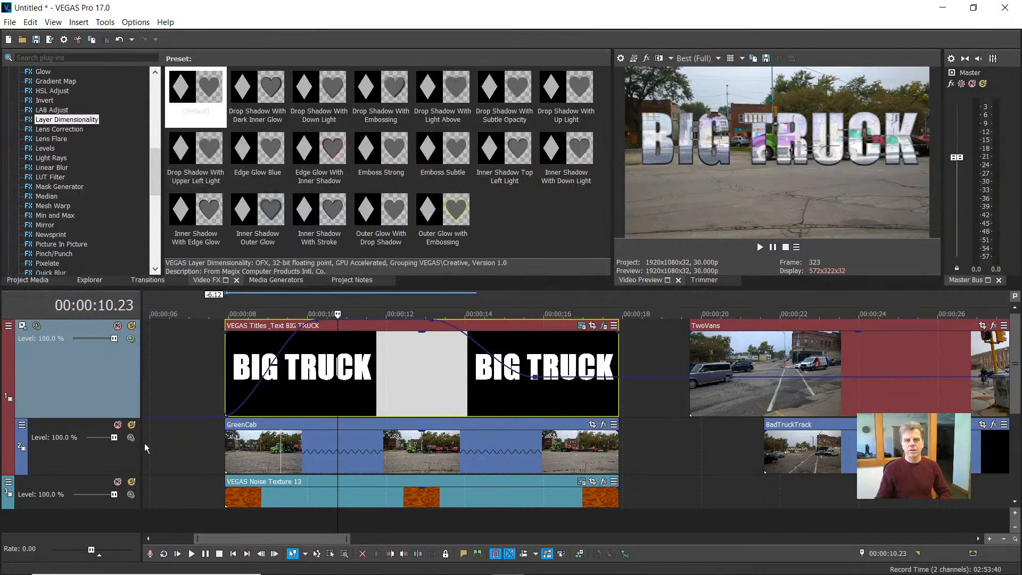
pyautogui.press('space')
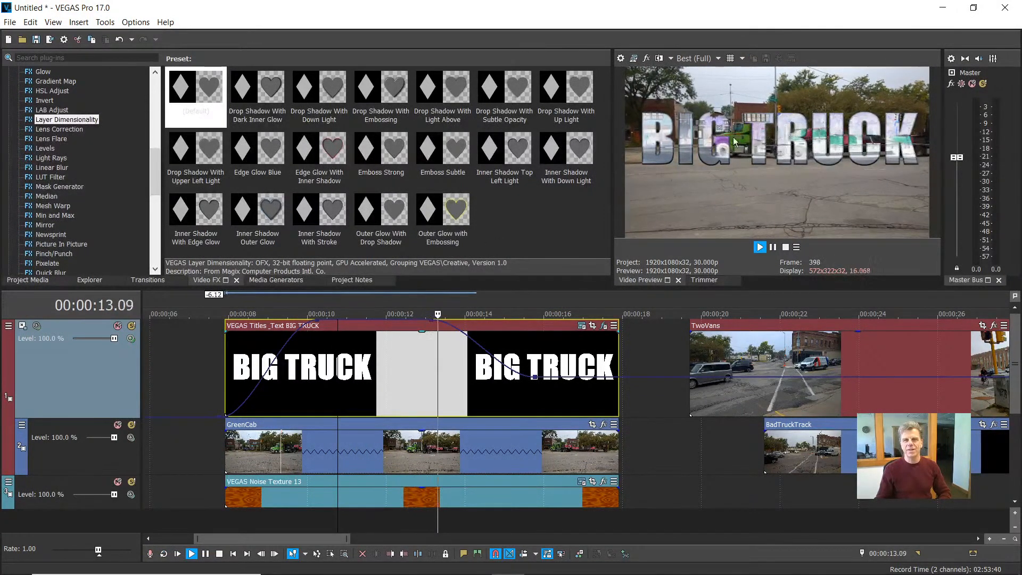
pyautogui.press('space')
# Set the title track's compositing mode to Difference Squared and play back the result
pyautogui.click(131, 338)
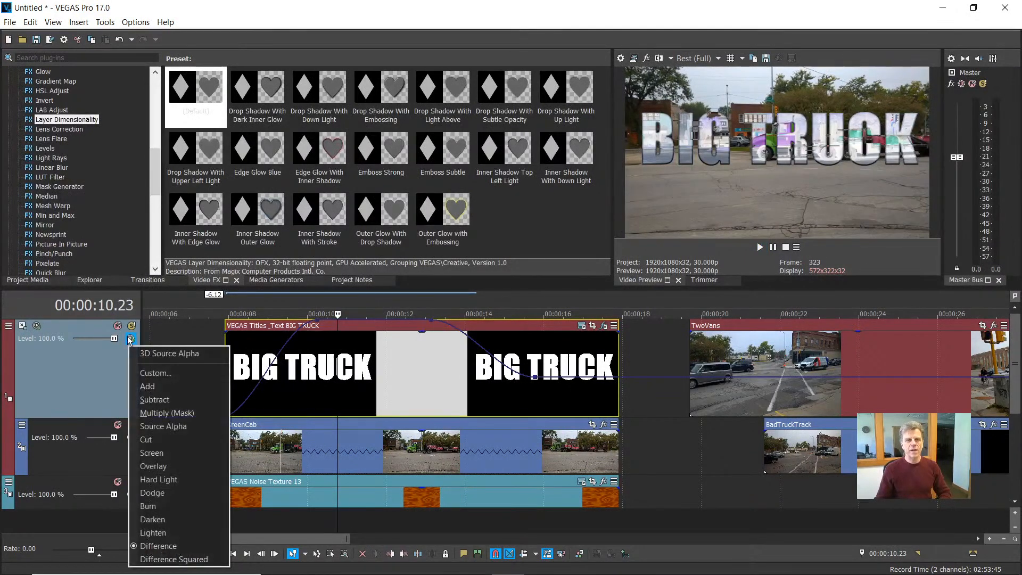
pyautogui.click(169, 560)
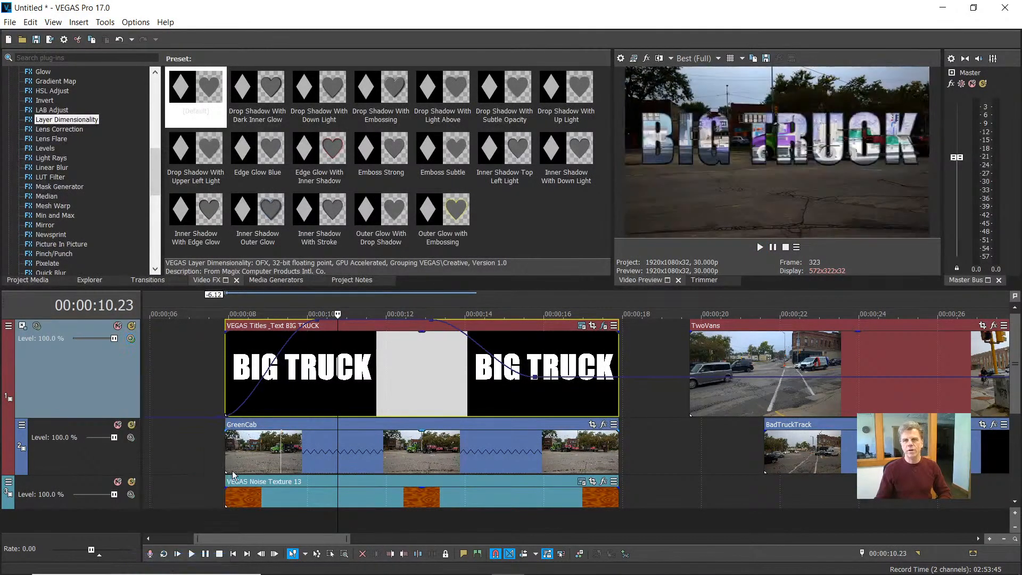
pyautogui.press('space')
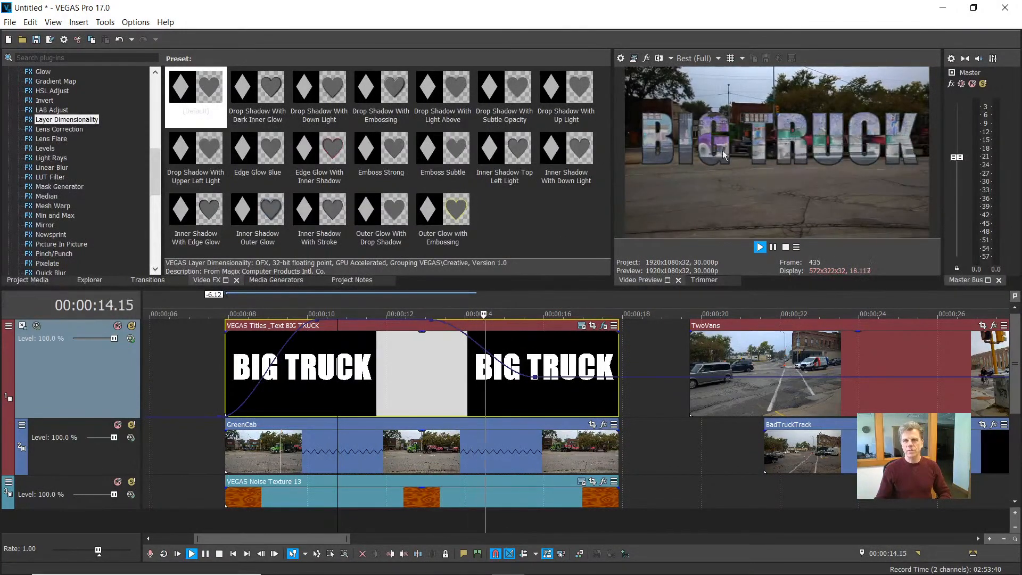
pyautogui.press('space')
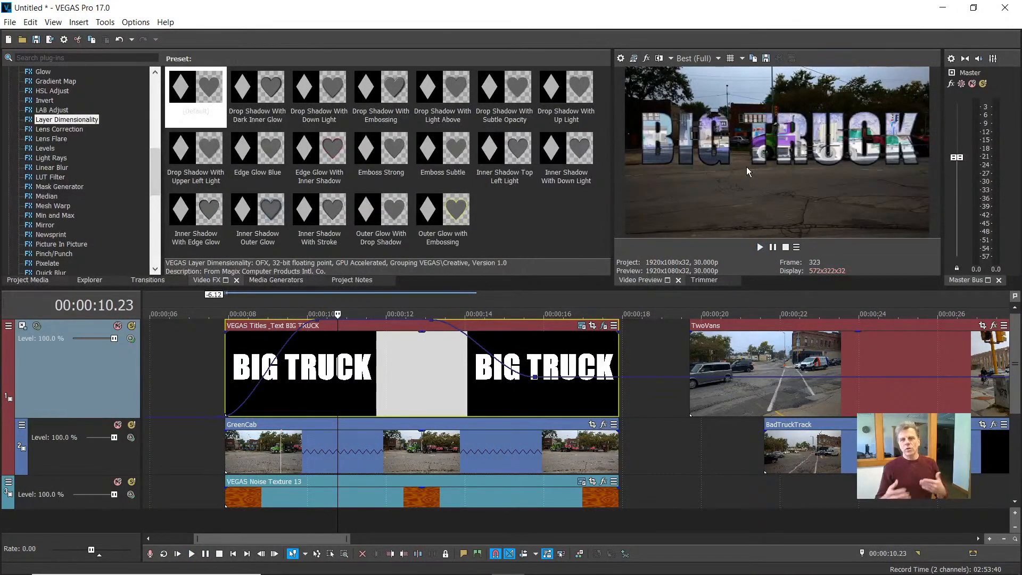